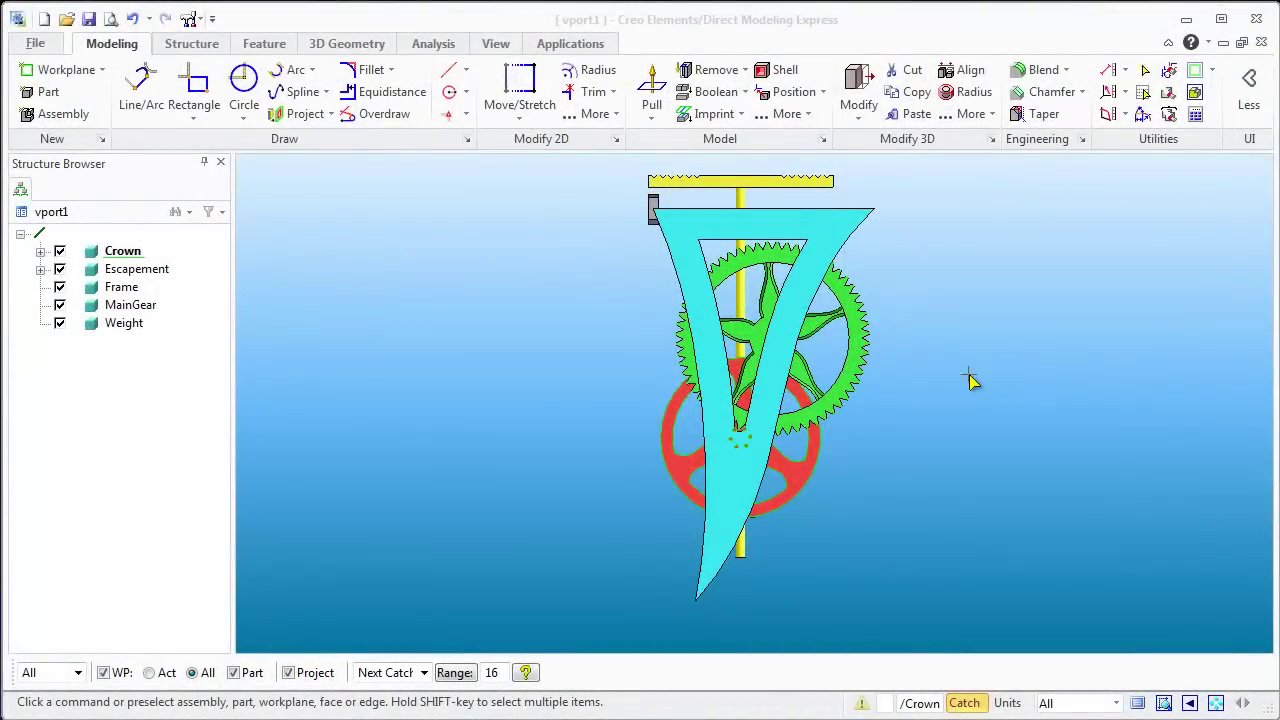
Orbit the clock assembly into an oblique 3-D view, then zoom and fit it with Ctrl+F
middle_drag(963, 325, 526, 431)
scroll(1052, 410, up, 2)
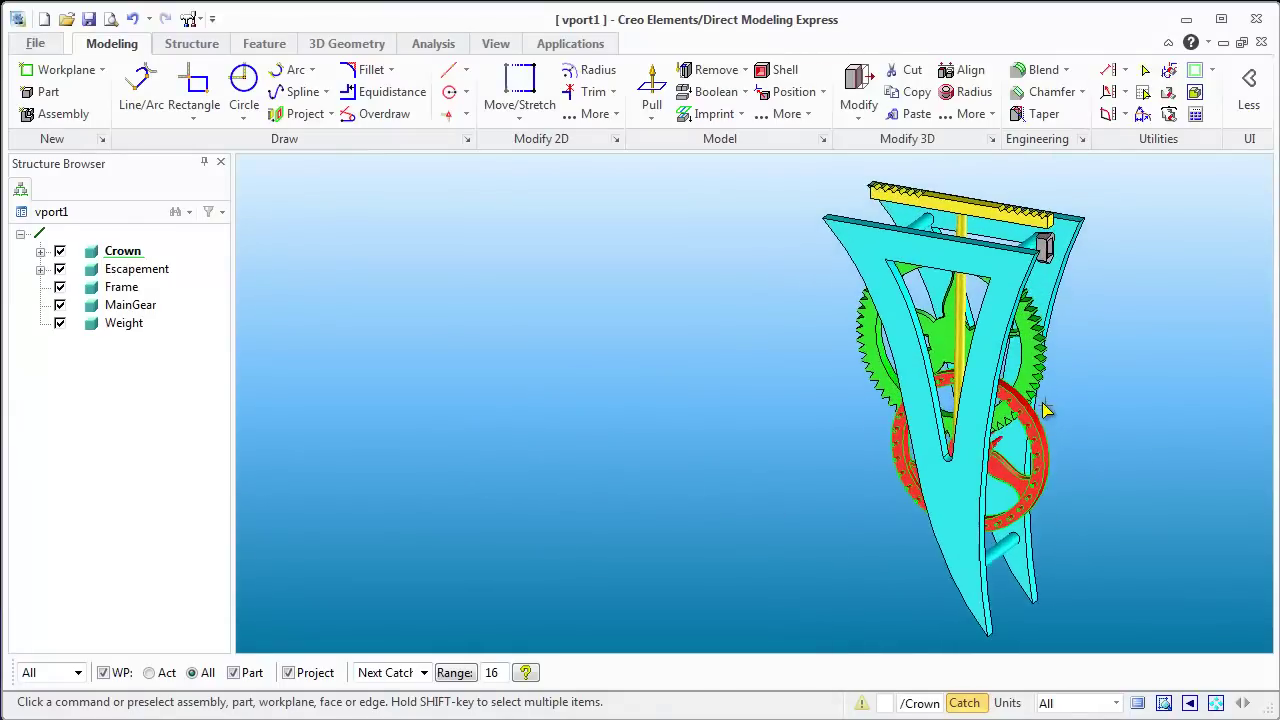
scroll(1052, 412, down, 3)
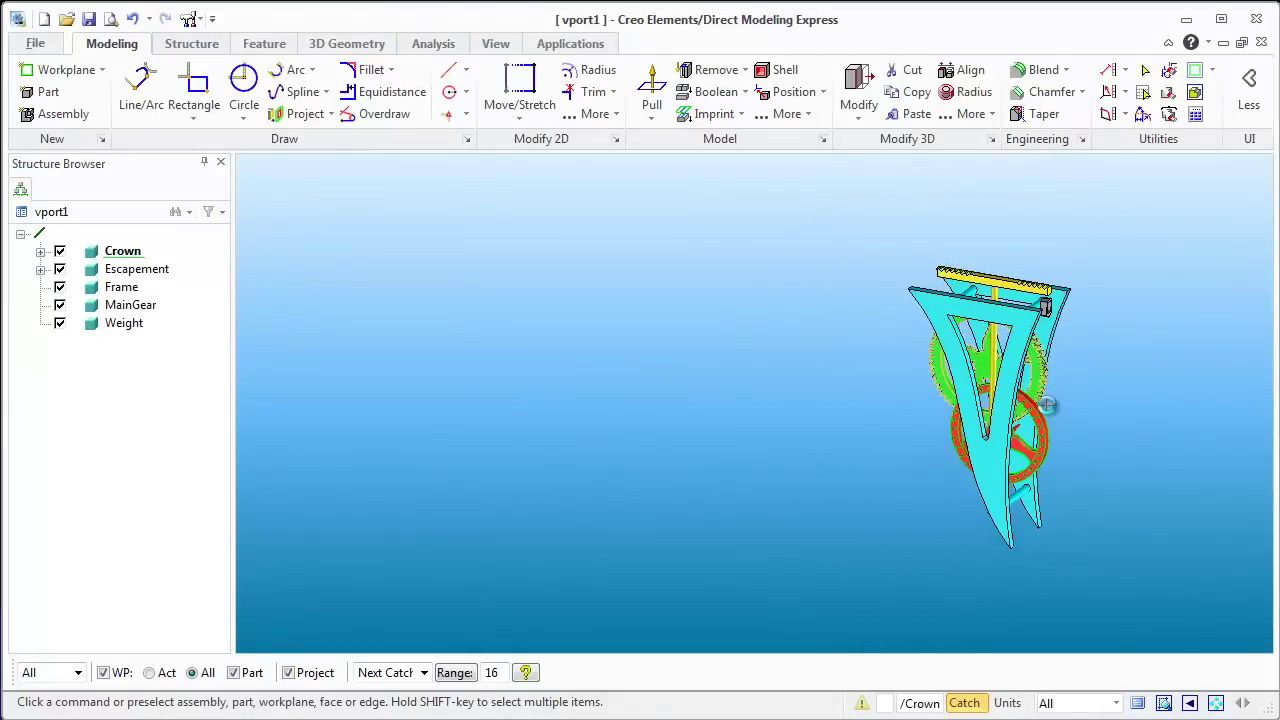
key(ctrl+f)
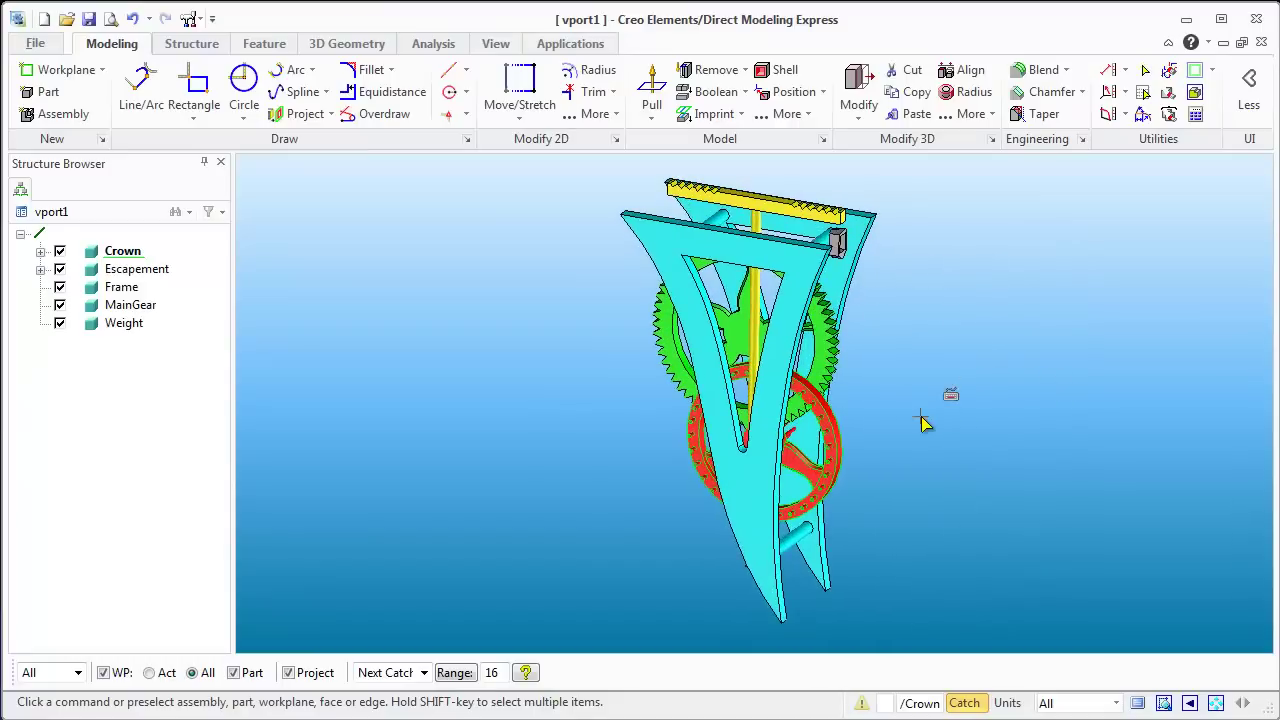
scroll(922, 423, down, 6)
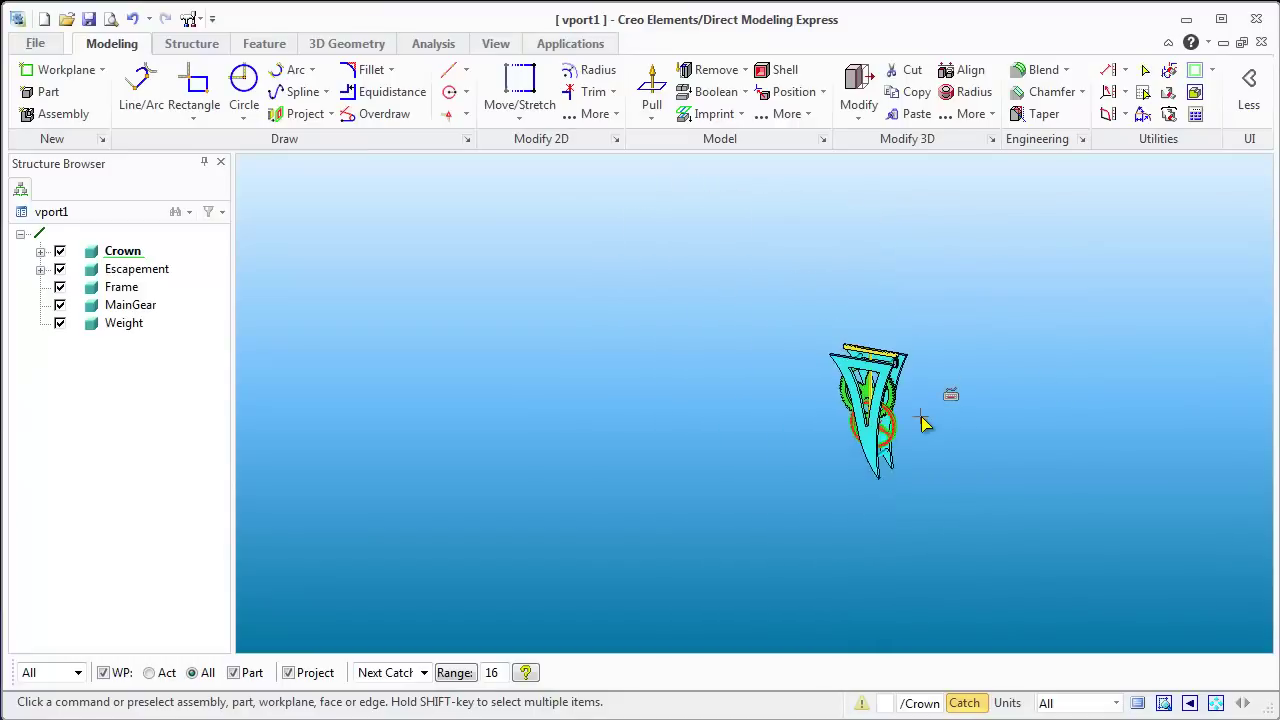
key(ctrl+f)
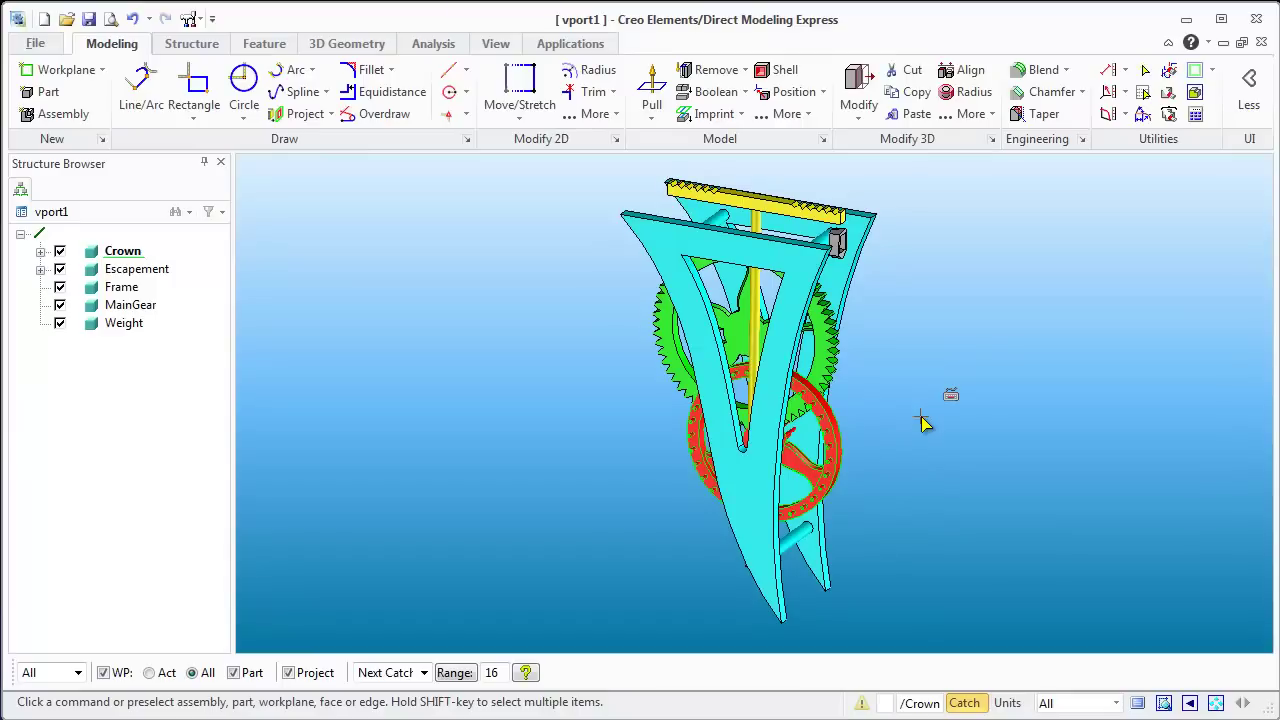
Cycle the clock through turned, top and front views using arrow-key shortcuts, then orbit and snap front-on
key(Left)
key(Left)
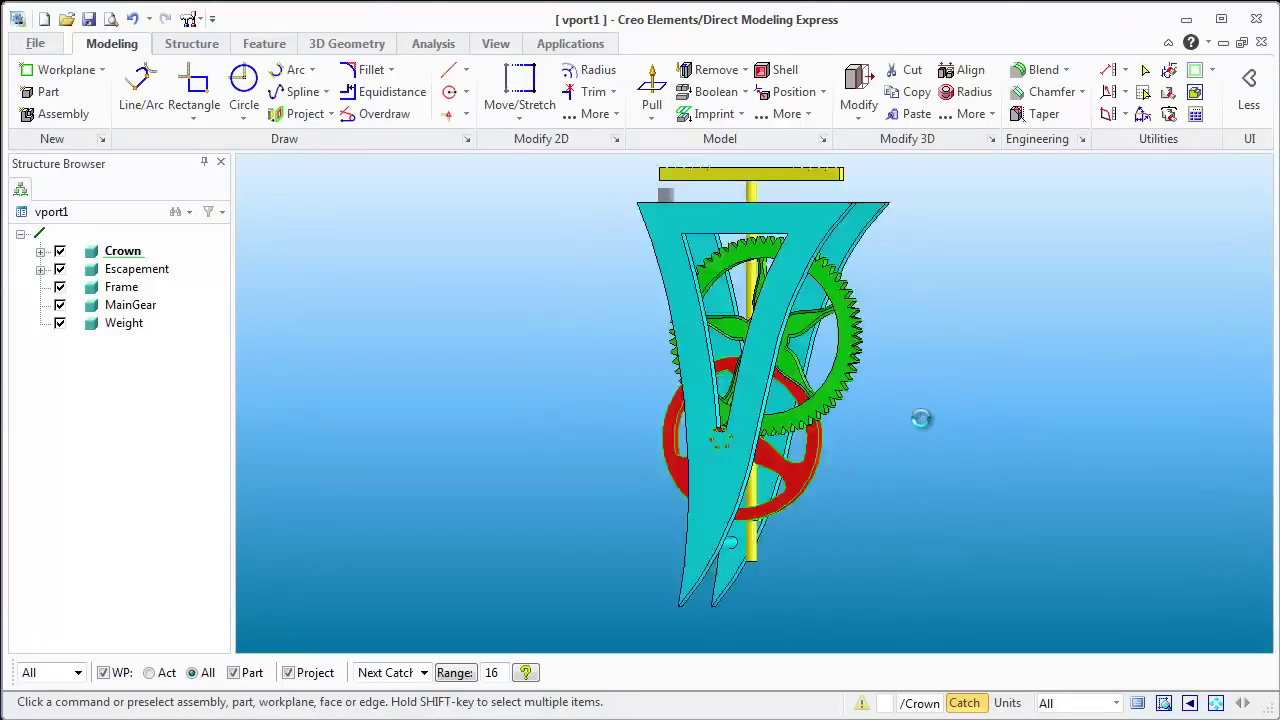
key(Up)
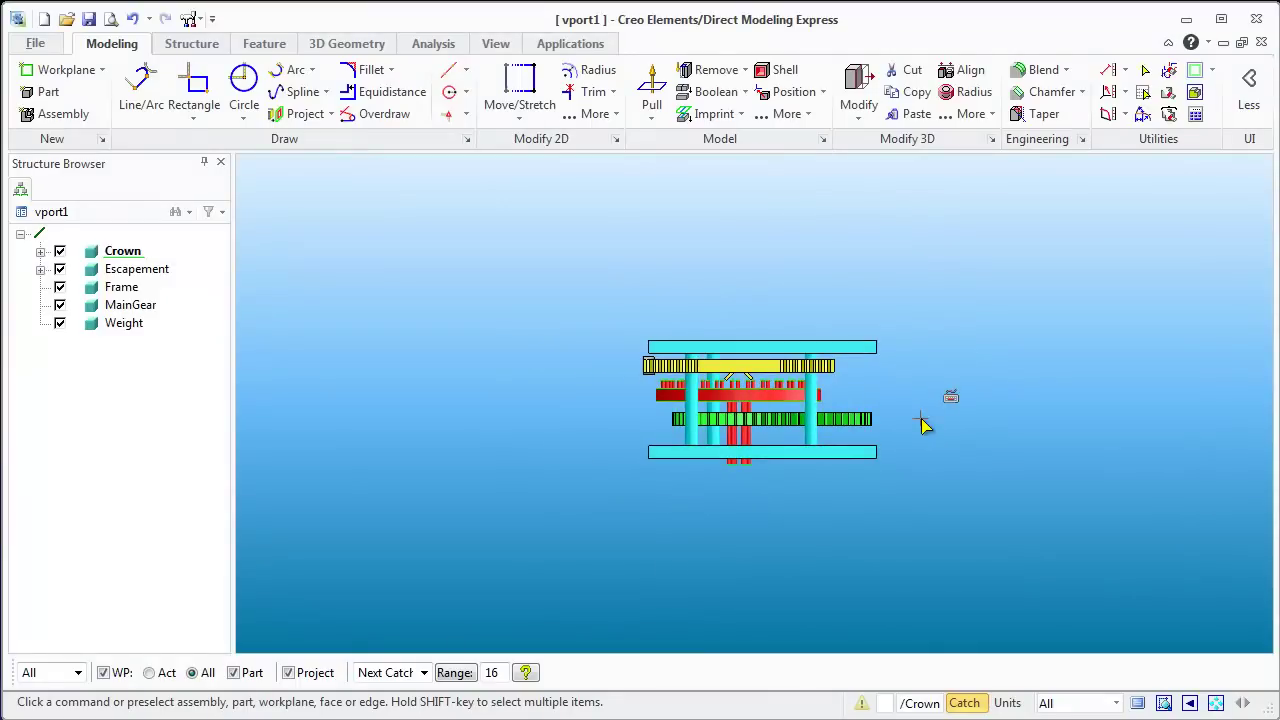
key(Down)
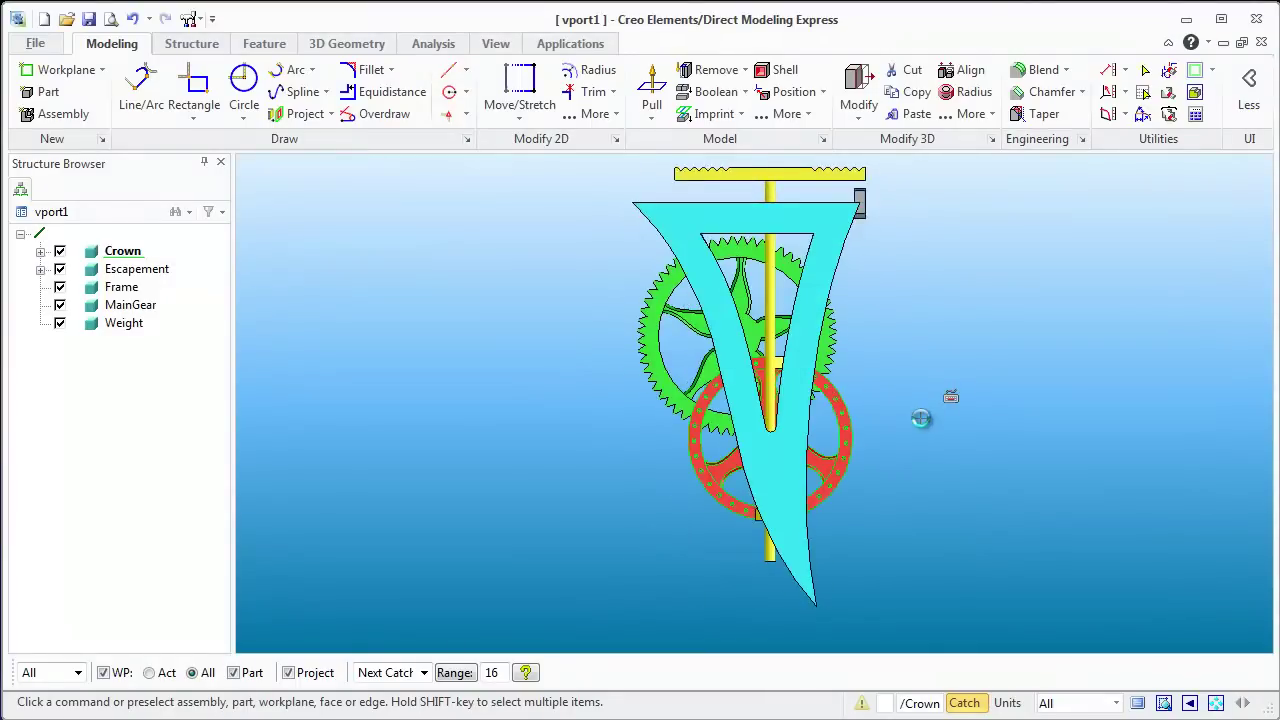
key(Right)
key(Right)
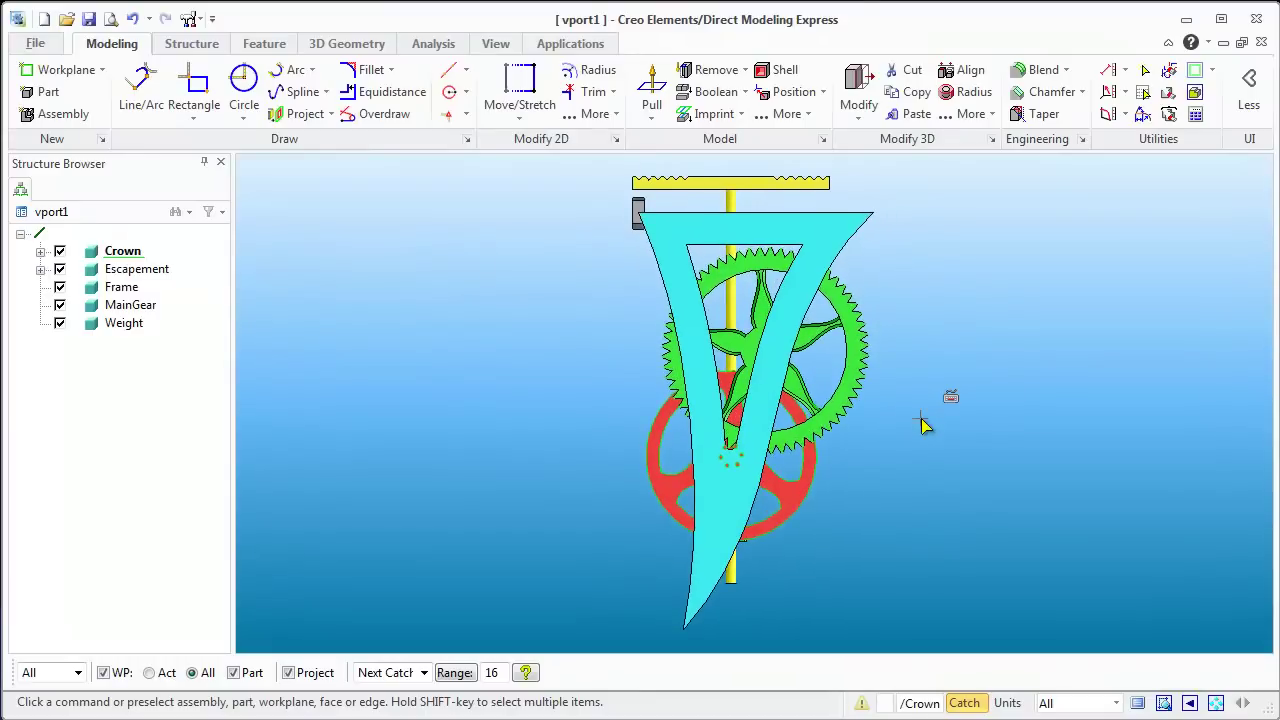
key(Up)
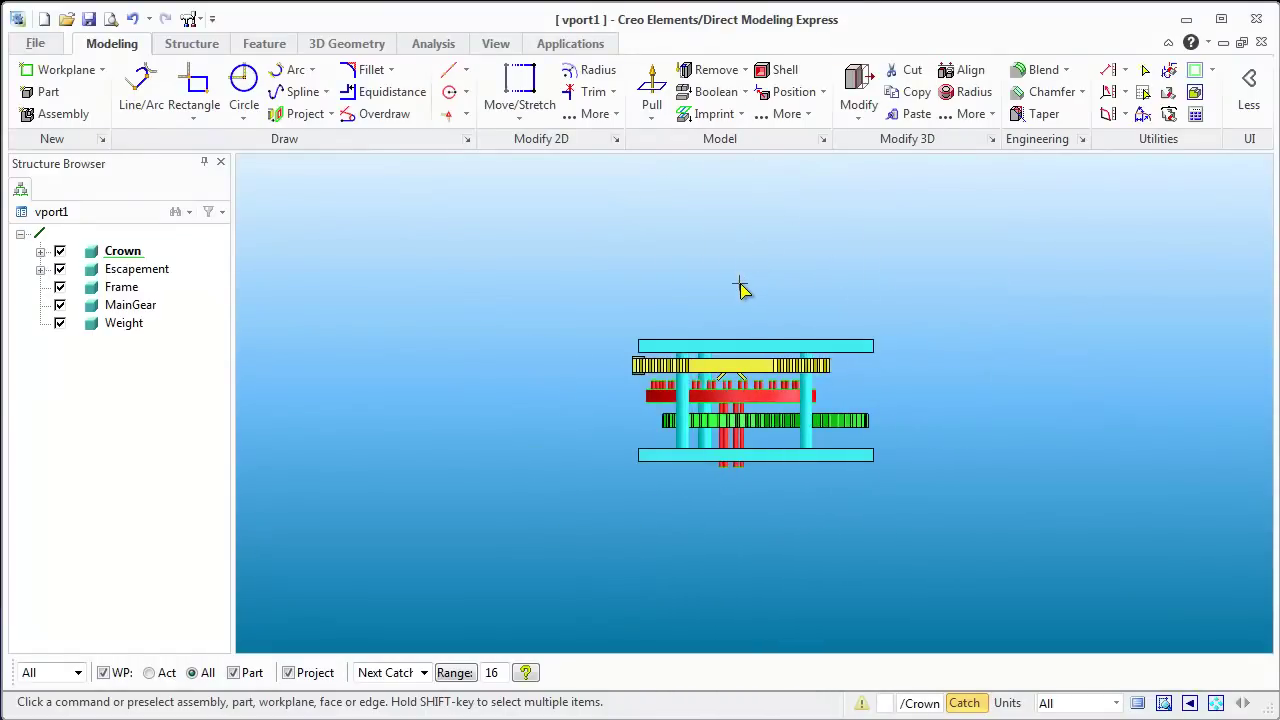
key(Down)
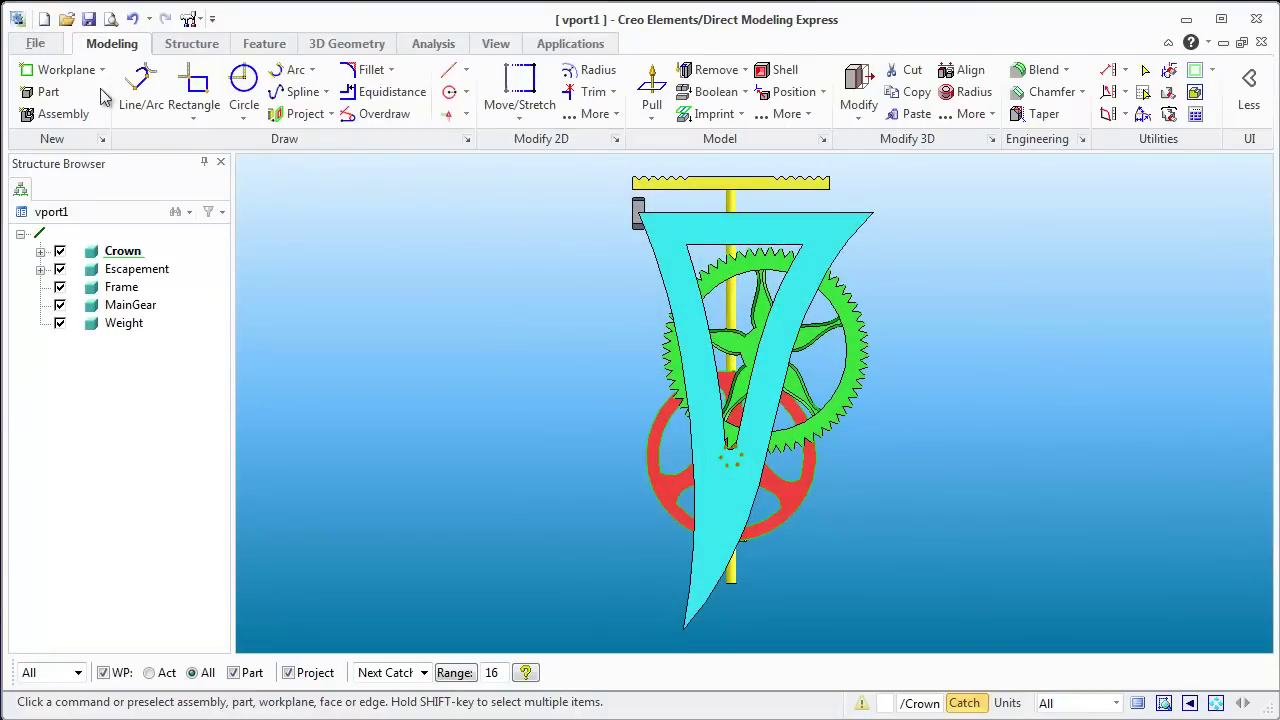
middle_drag(586, 322, 674, 366)
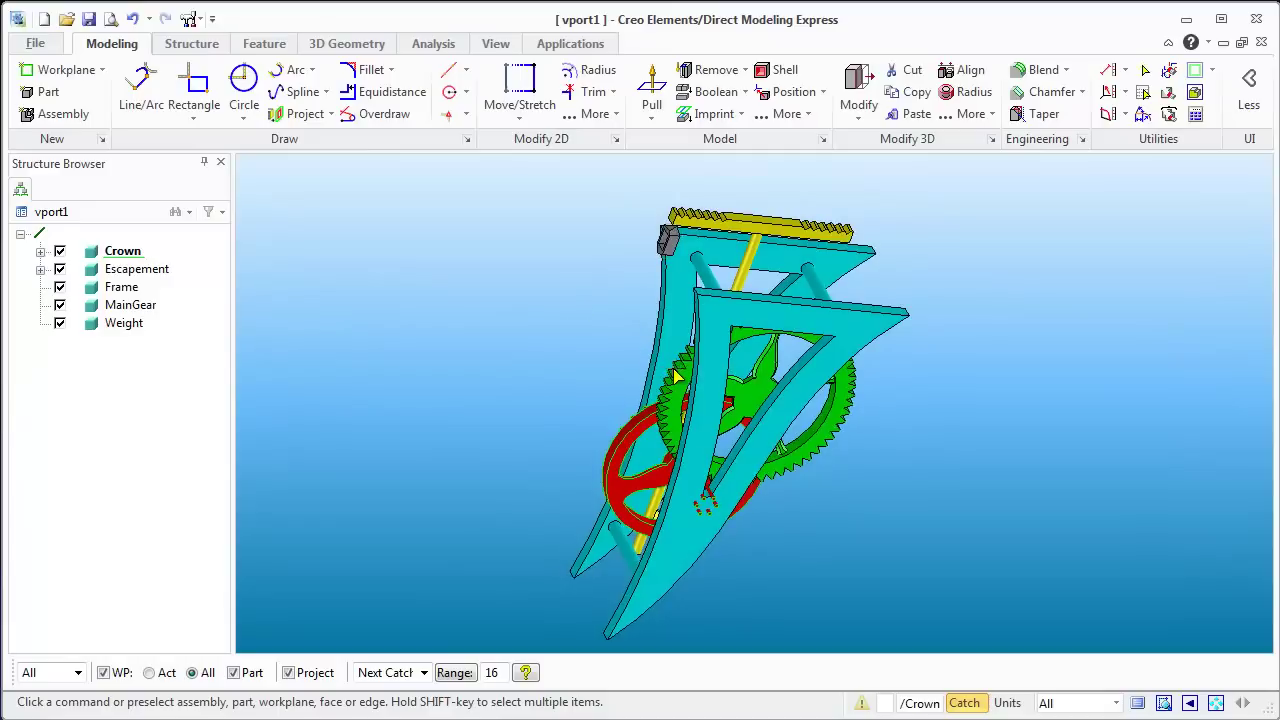
key(ctrl+f)
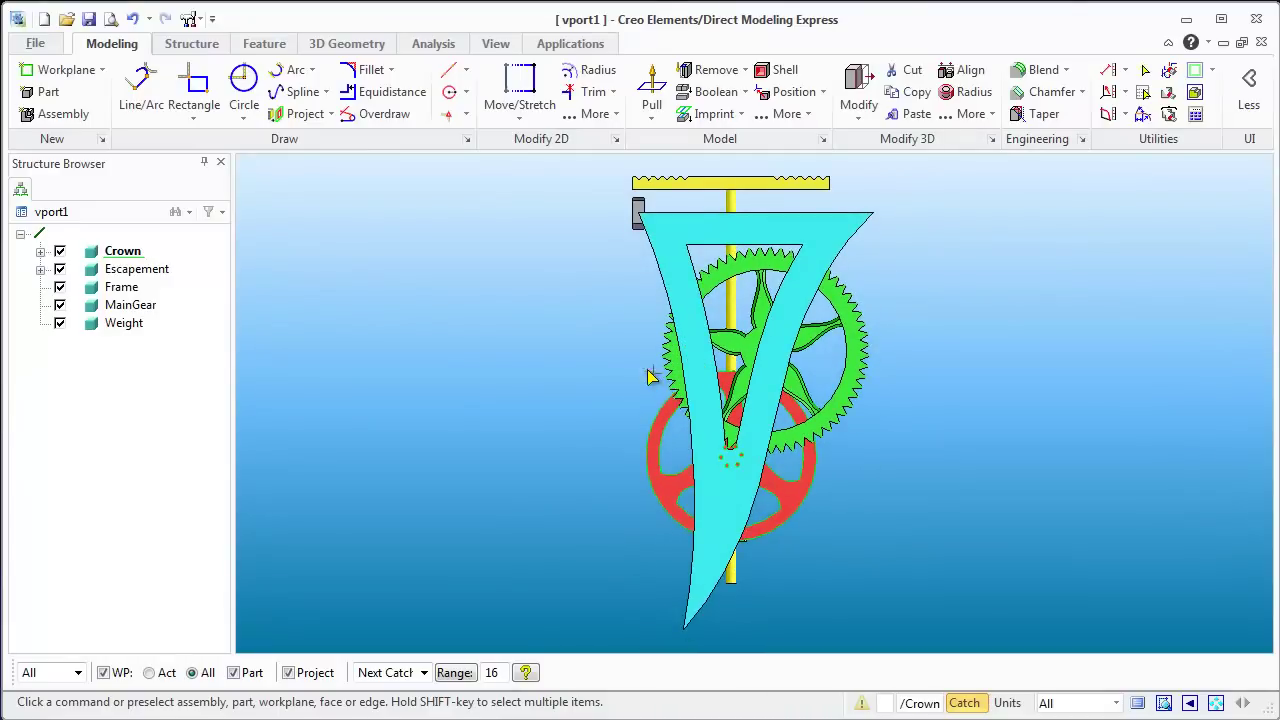
click(36, 44)
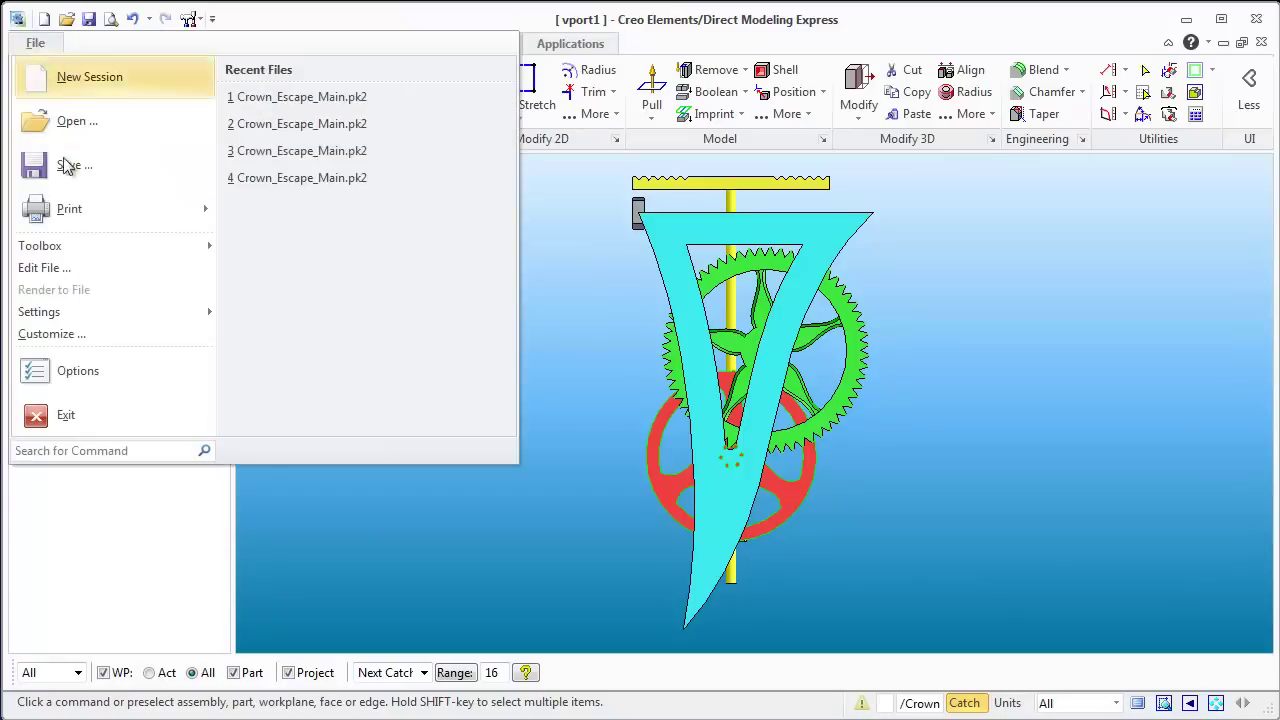
mouse_move(50, 250)
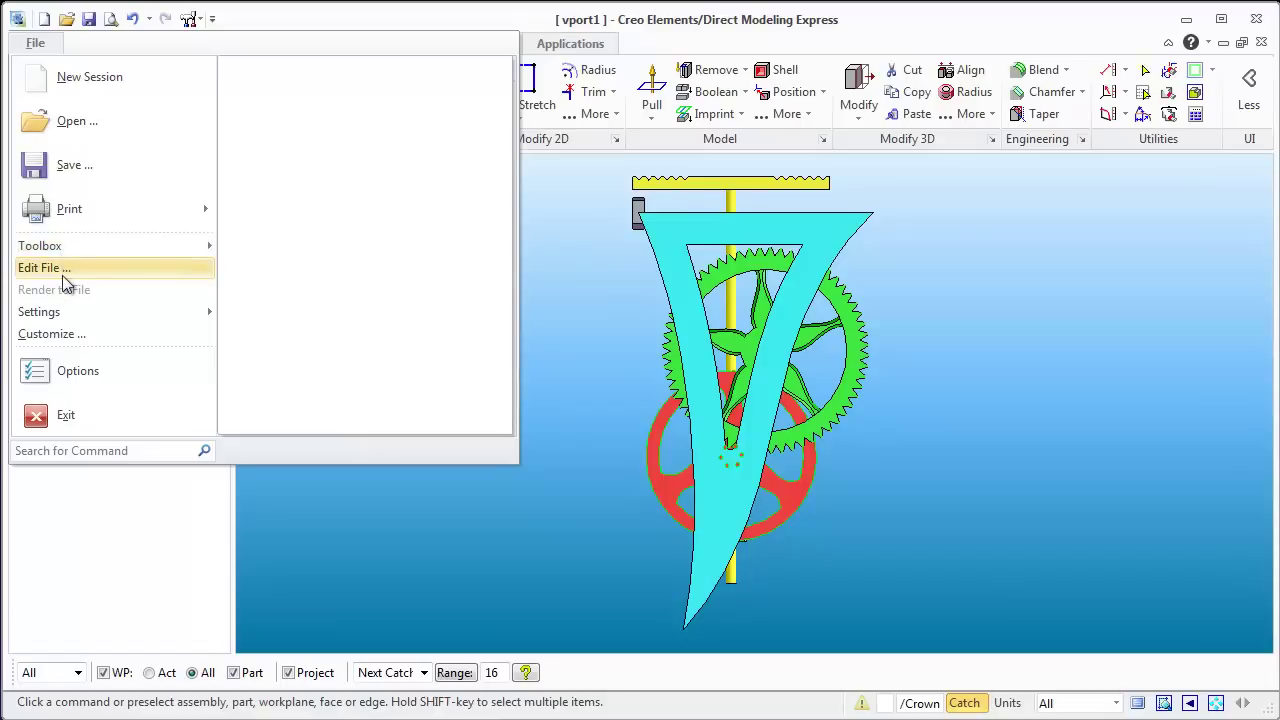
mouse_move(62, 314)
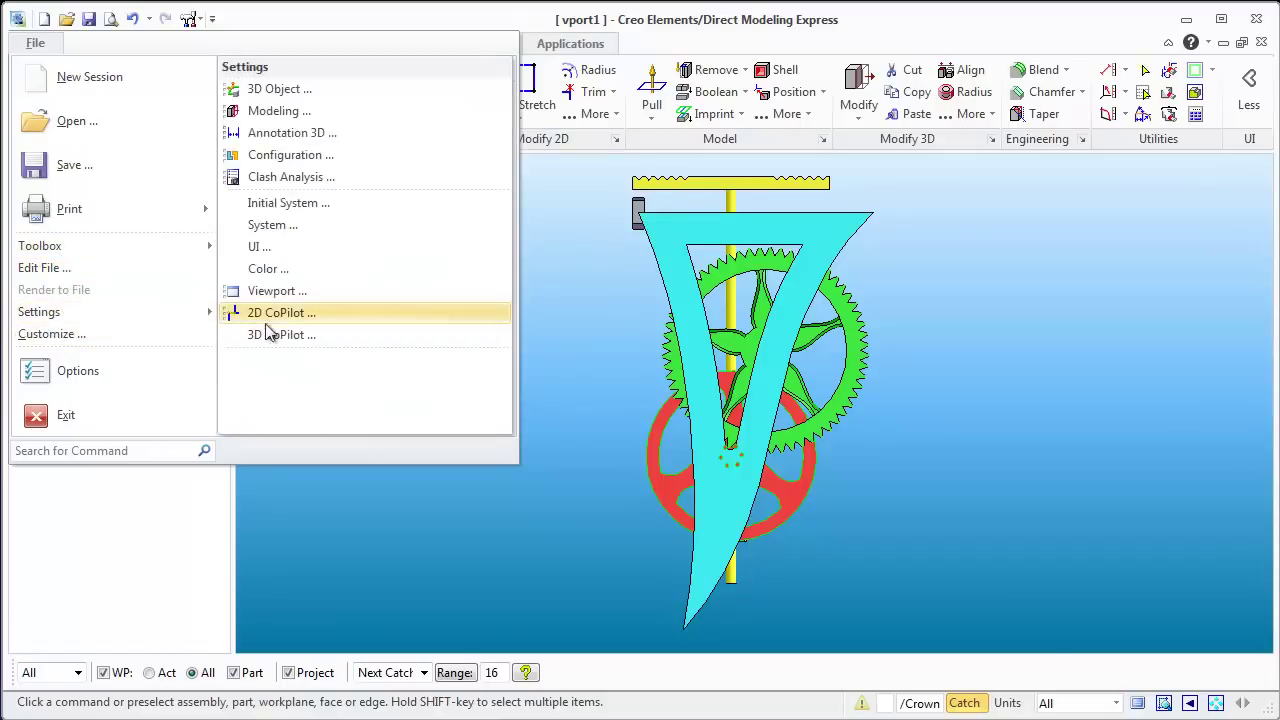
click(258, 246)
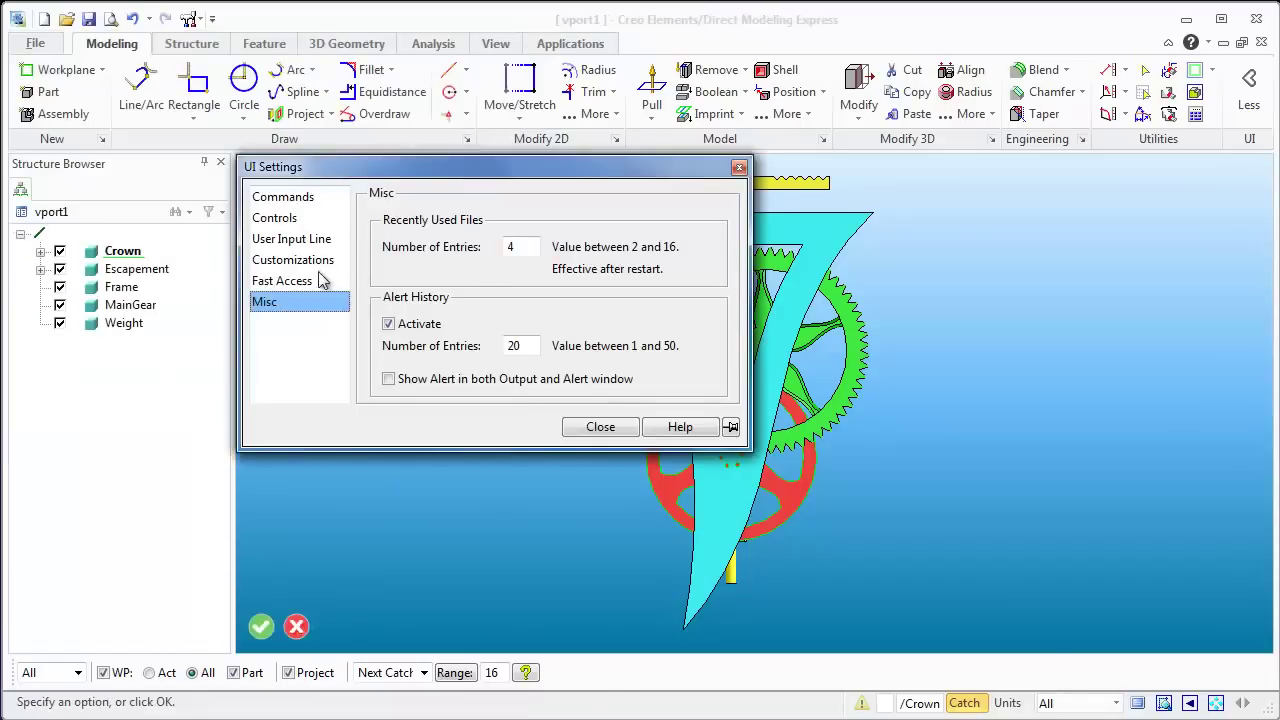
click(290, 280)
click(285, 261)
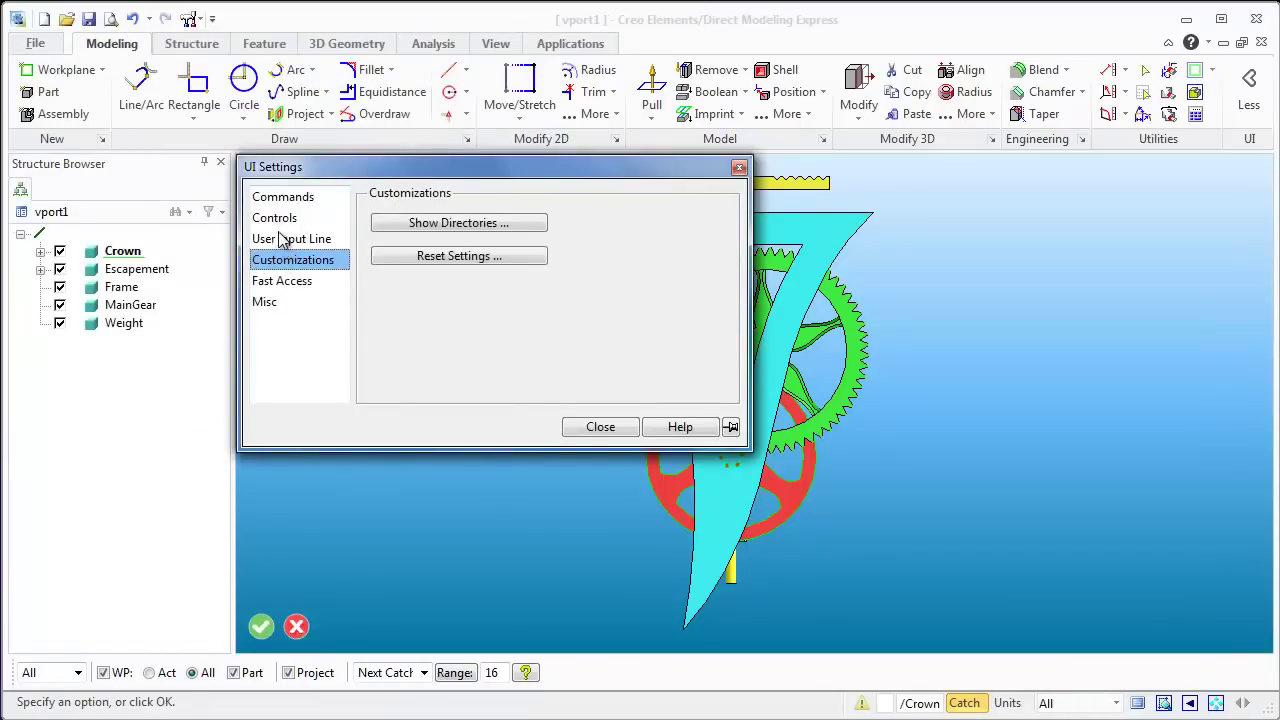
click(280, 237)
click(272, 218)
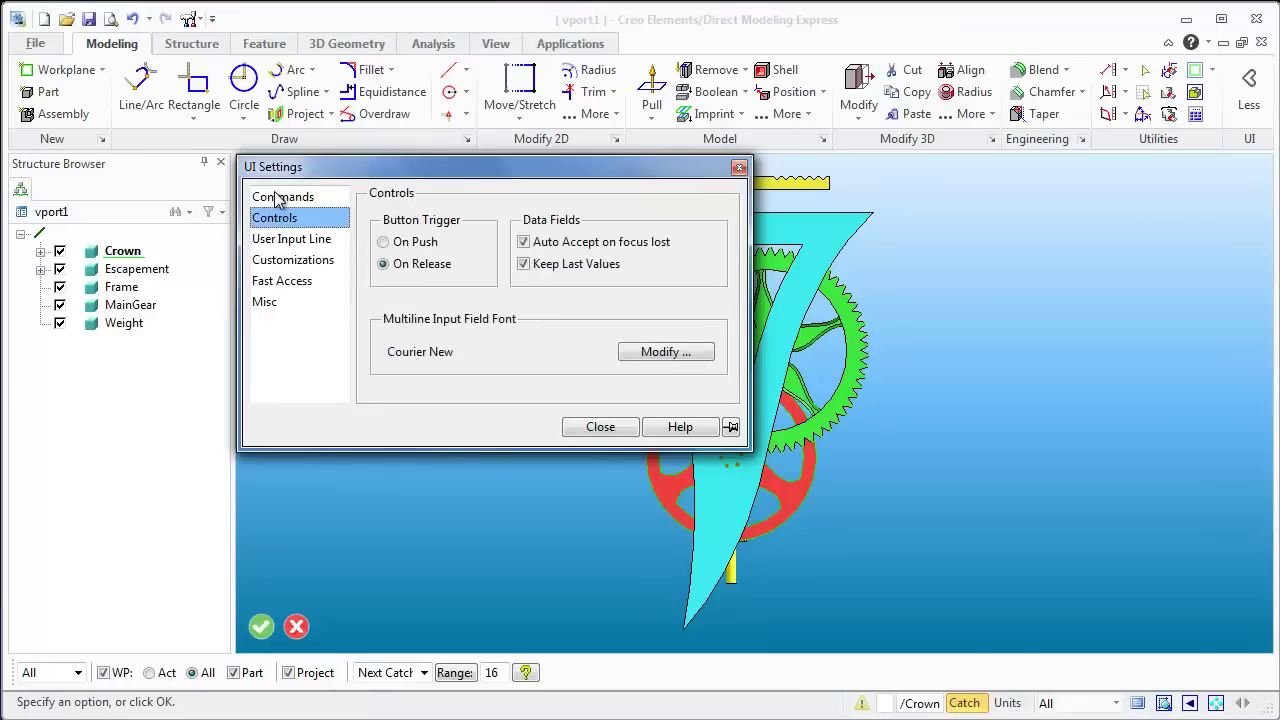
click(280, 198)
click(270, 260)
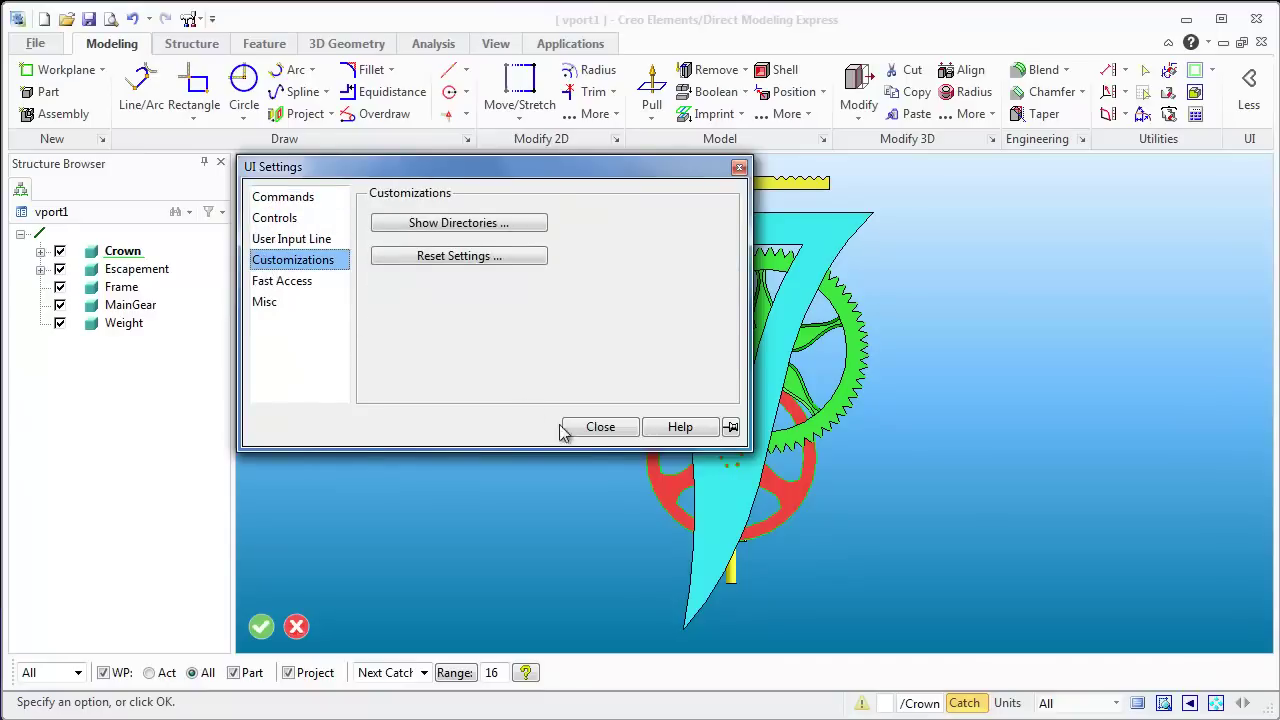
click(739, 167)
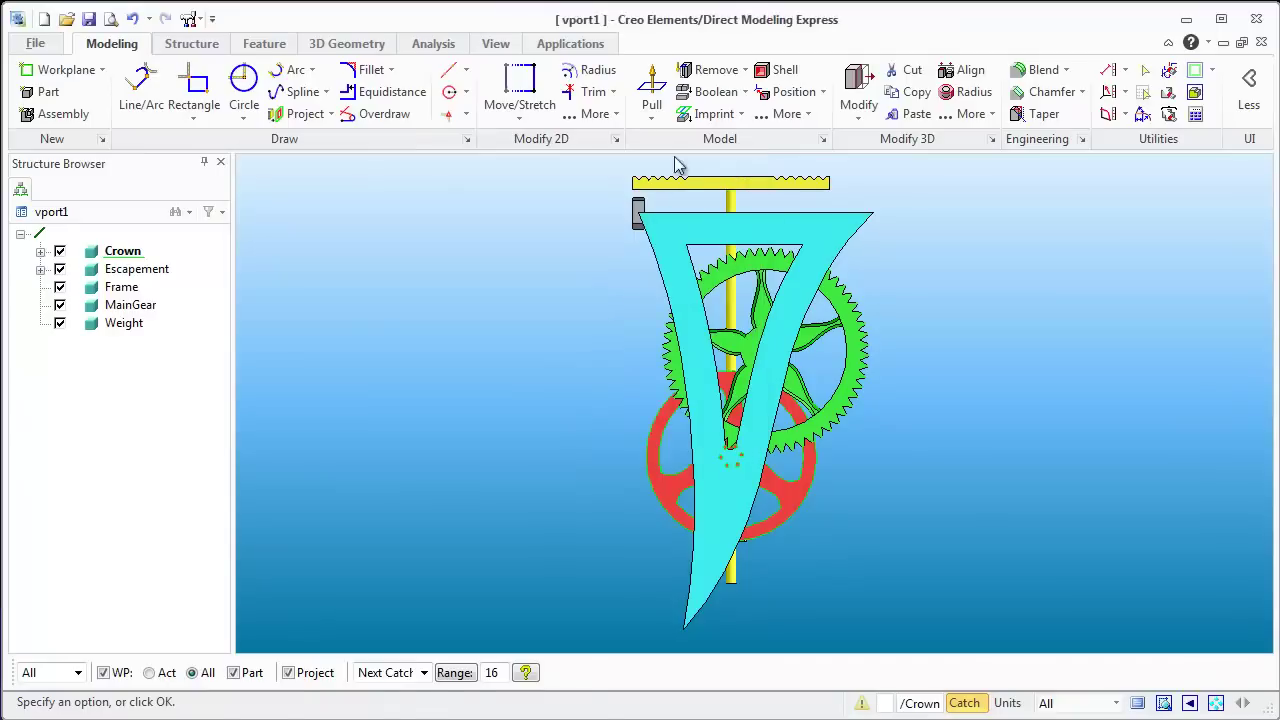
Open the Customize settings from the File menu, closing and reopening them once
click(36, 45)
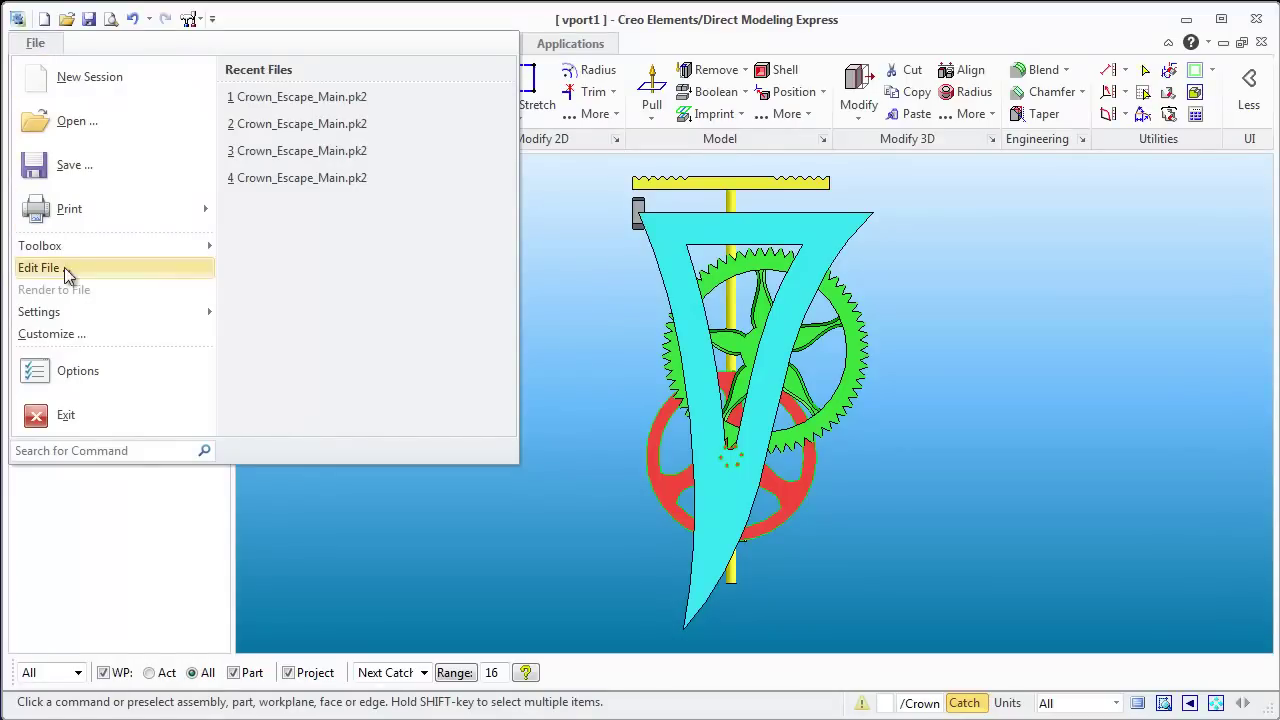
mouse_move(64, 322)
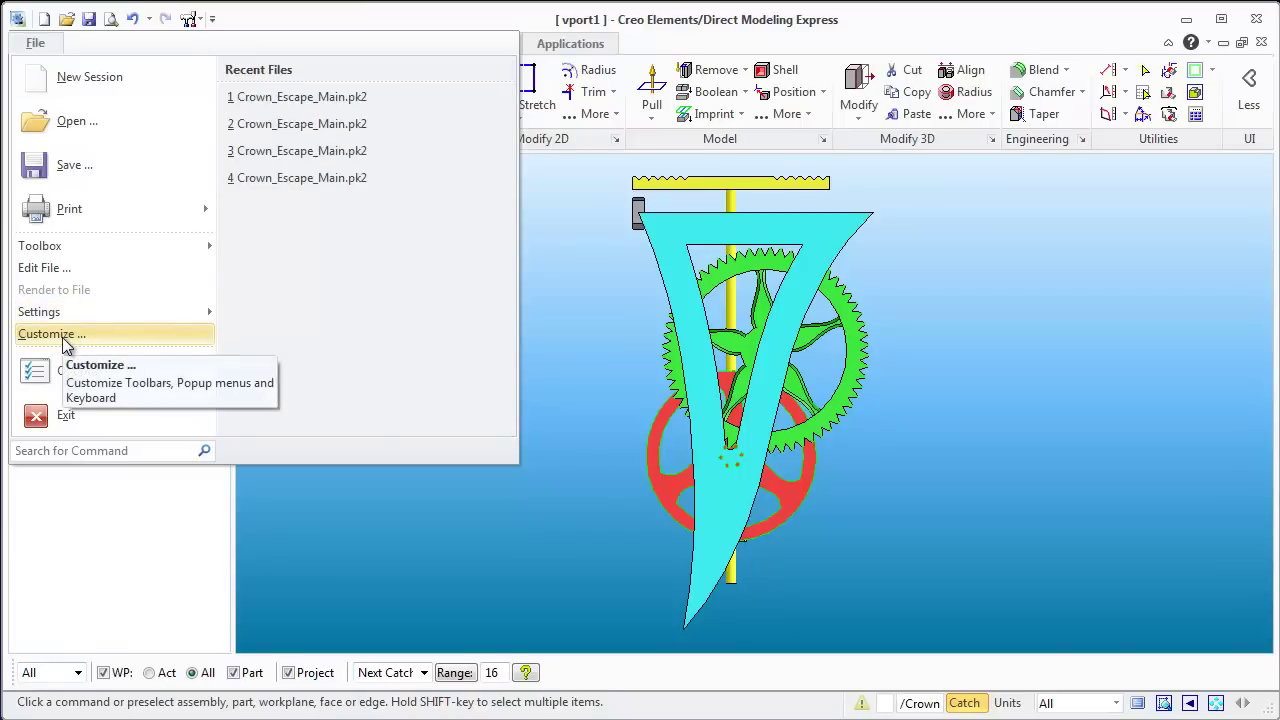
click(52, 334)
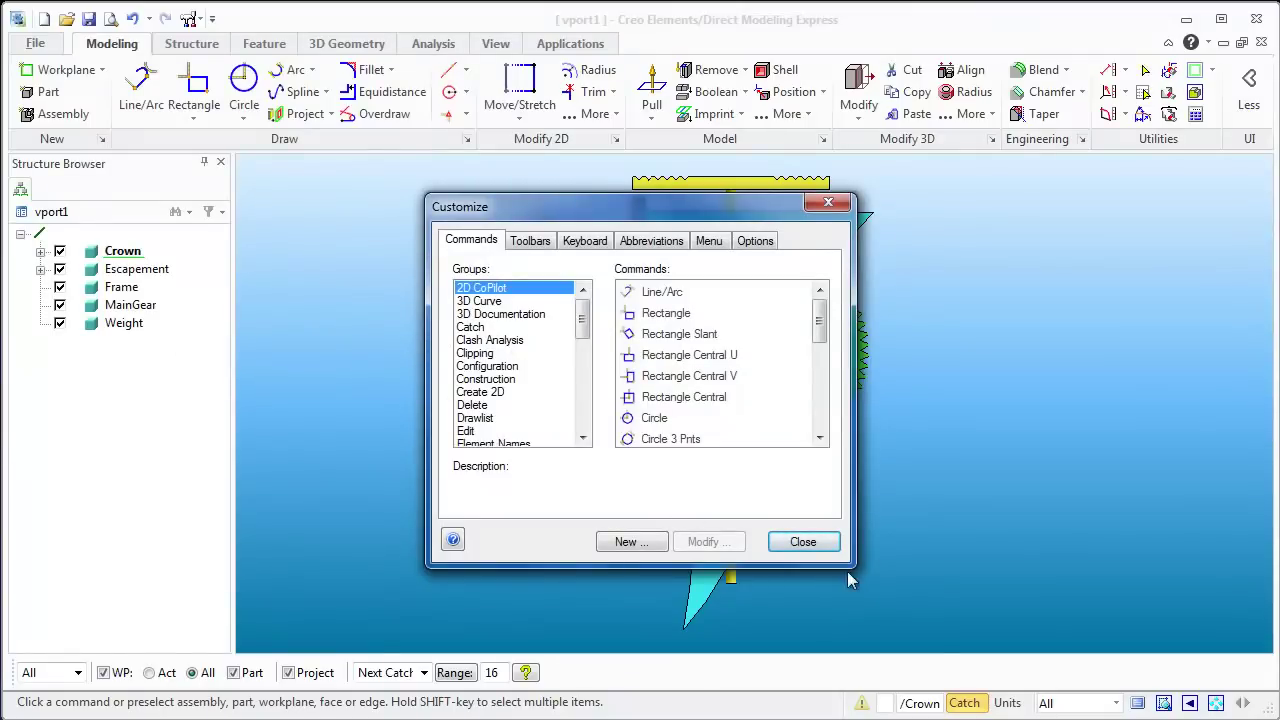
click(804, 545)
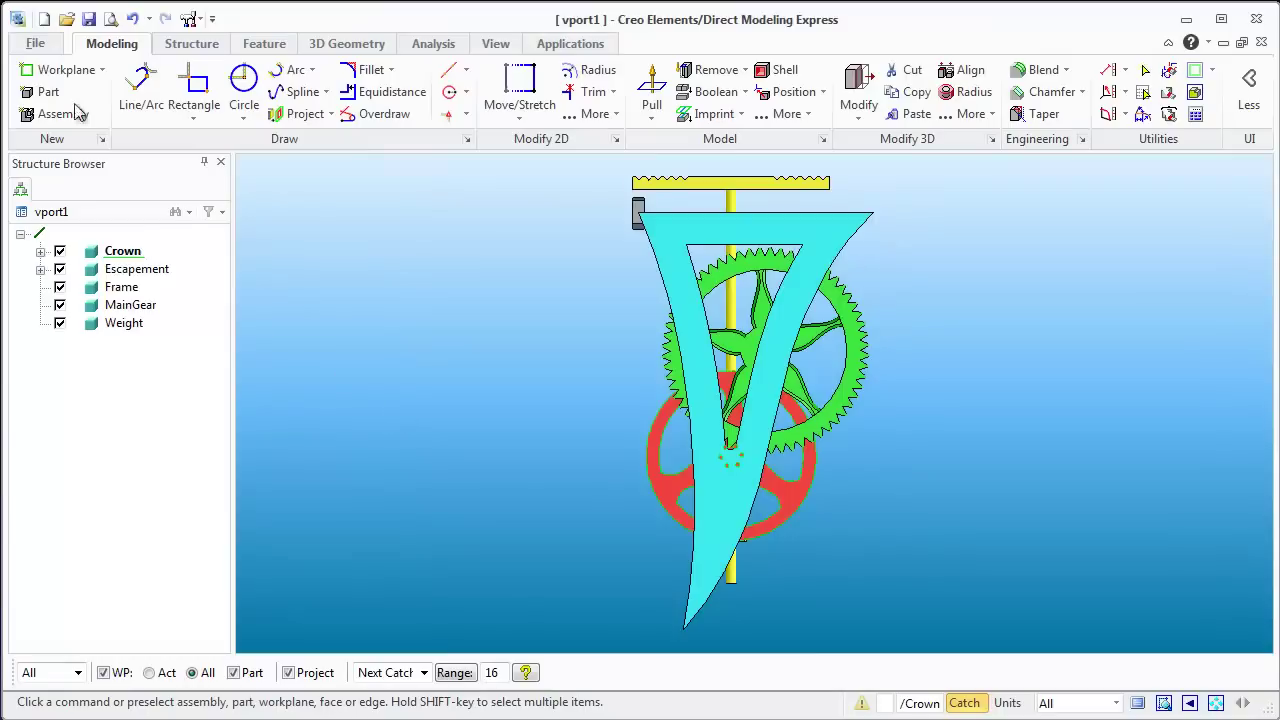
click(36, 44)
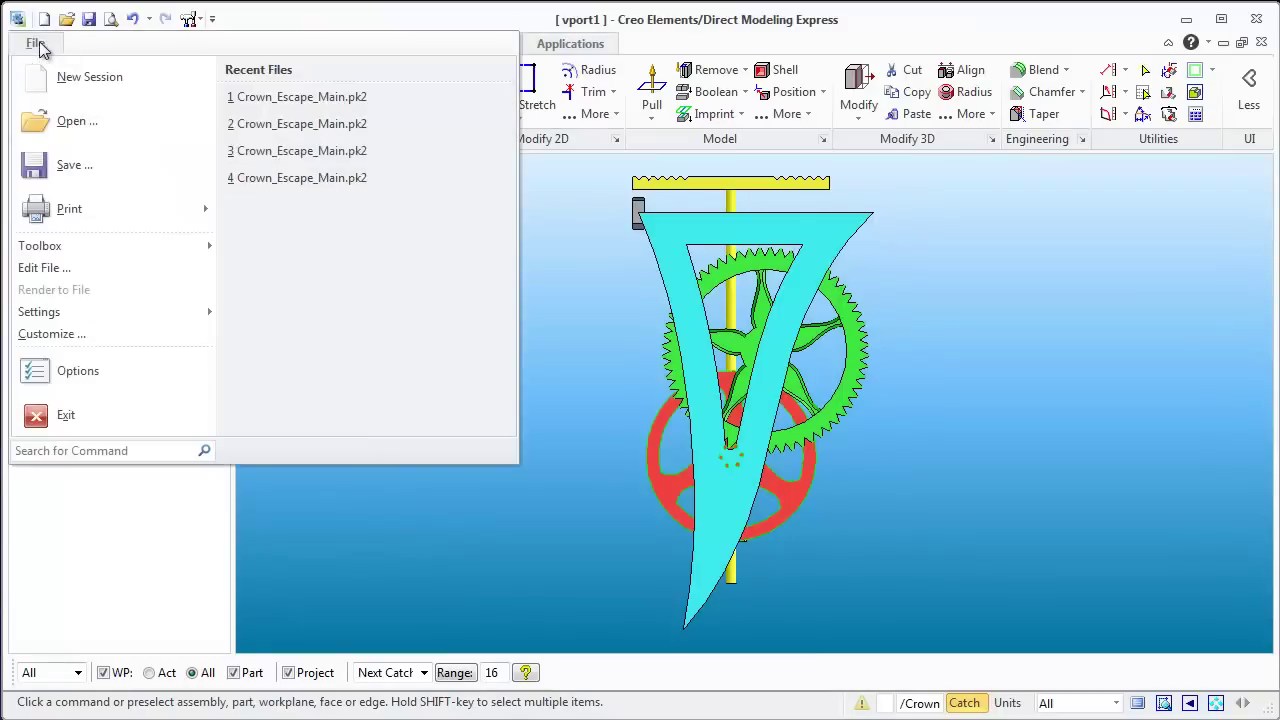
click(50, 337)
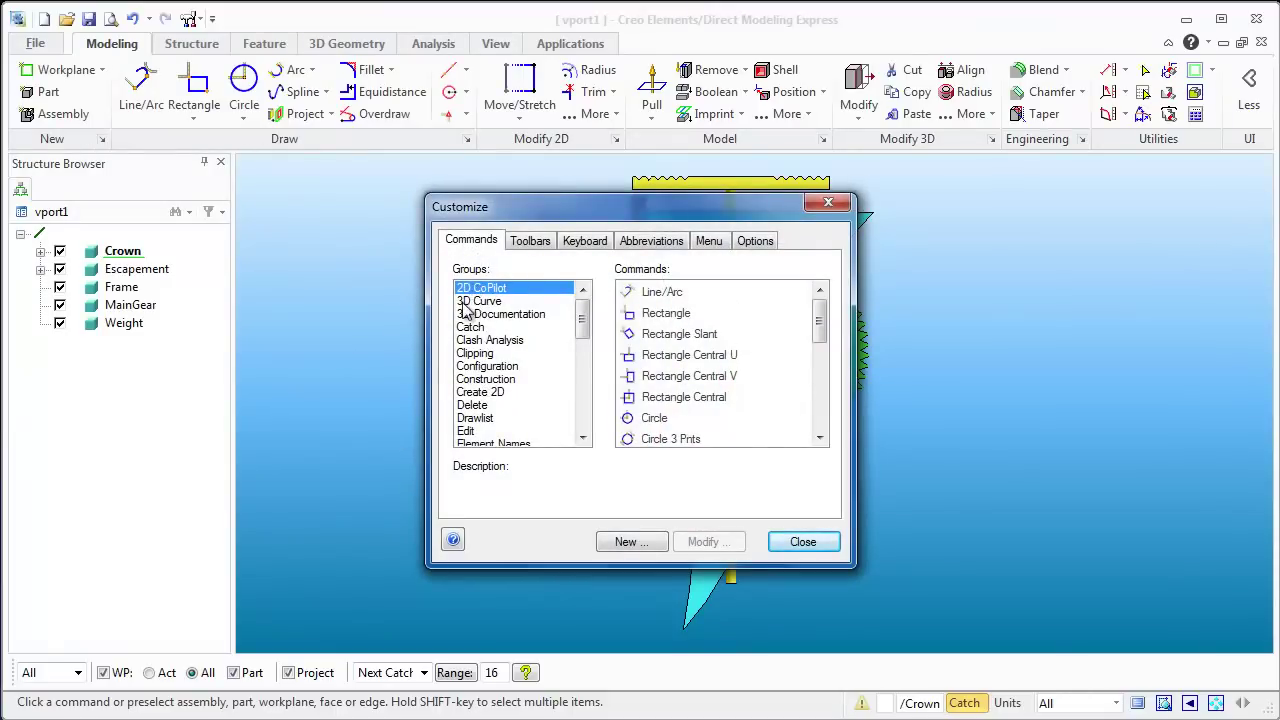
scroll(810, 353, down, 4)
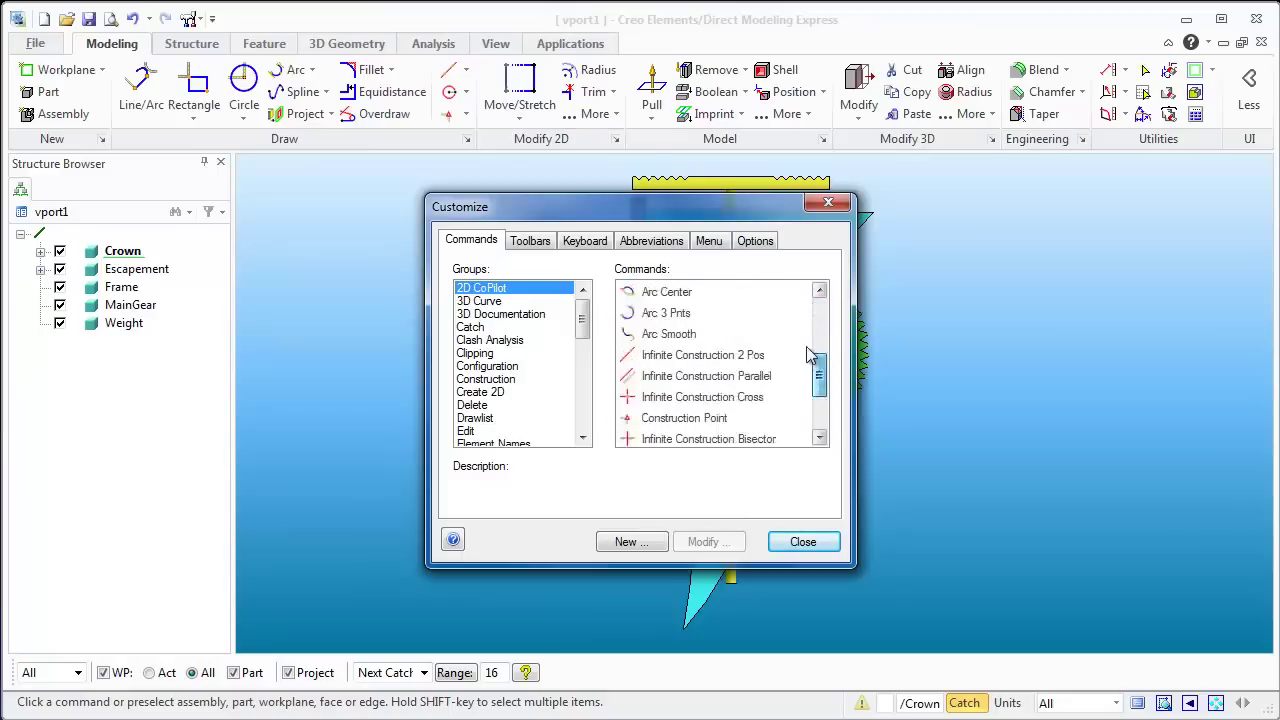
scroll(810, 353, up, 4)
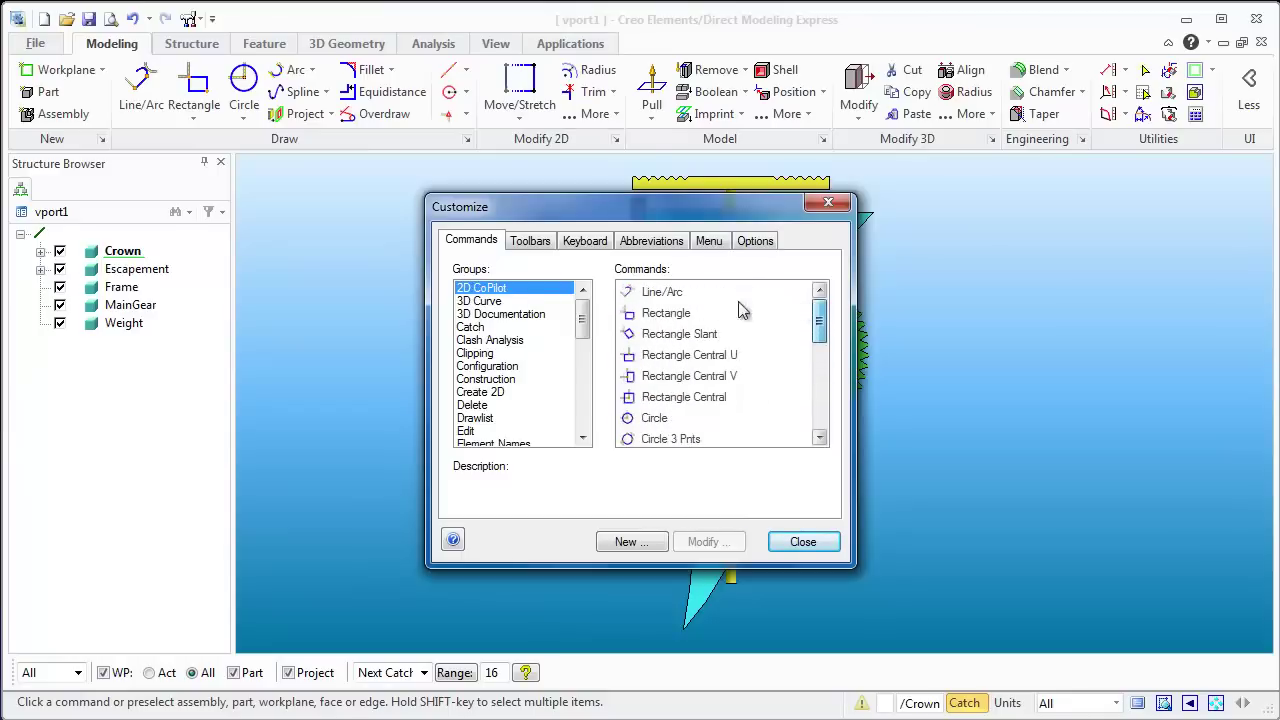
Show the floating 2D Geometry toolbar from the Toolbars tab, reposition it, then hide it again
click(531, 242)
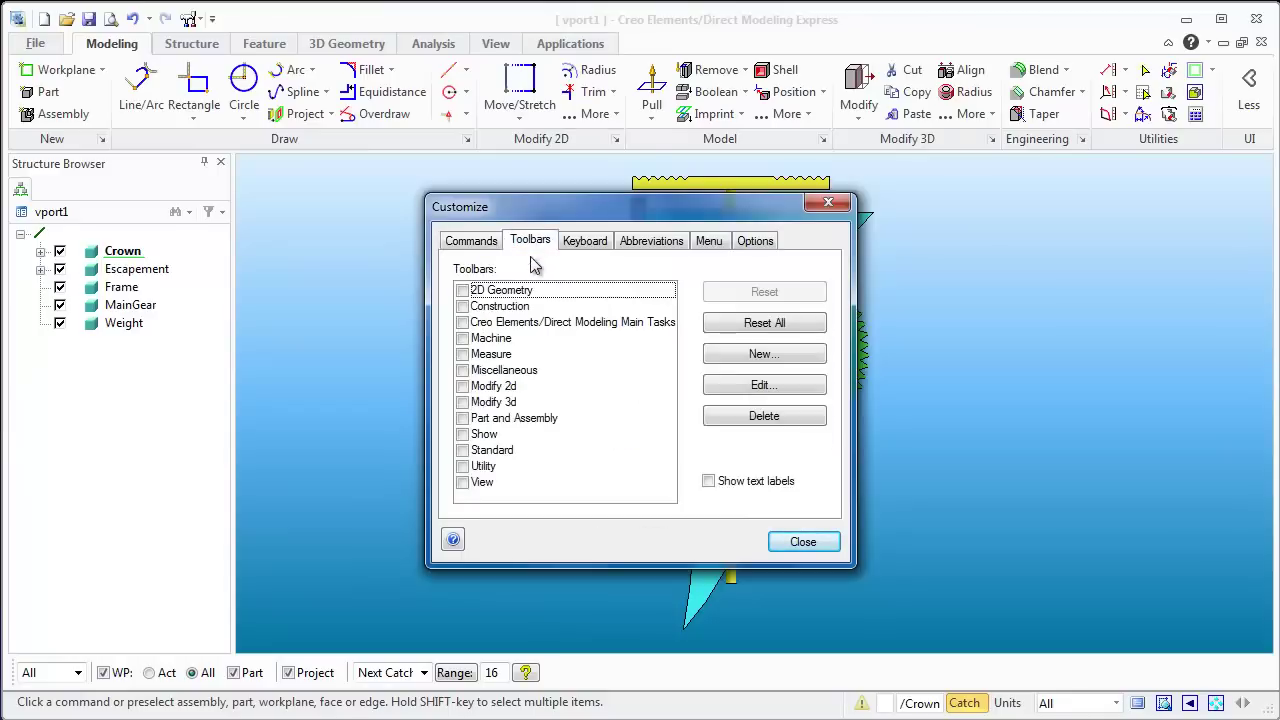
click(462, 290)
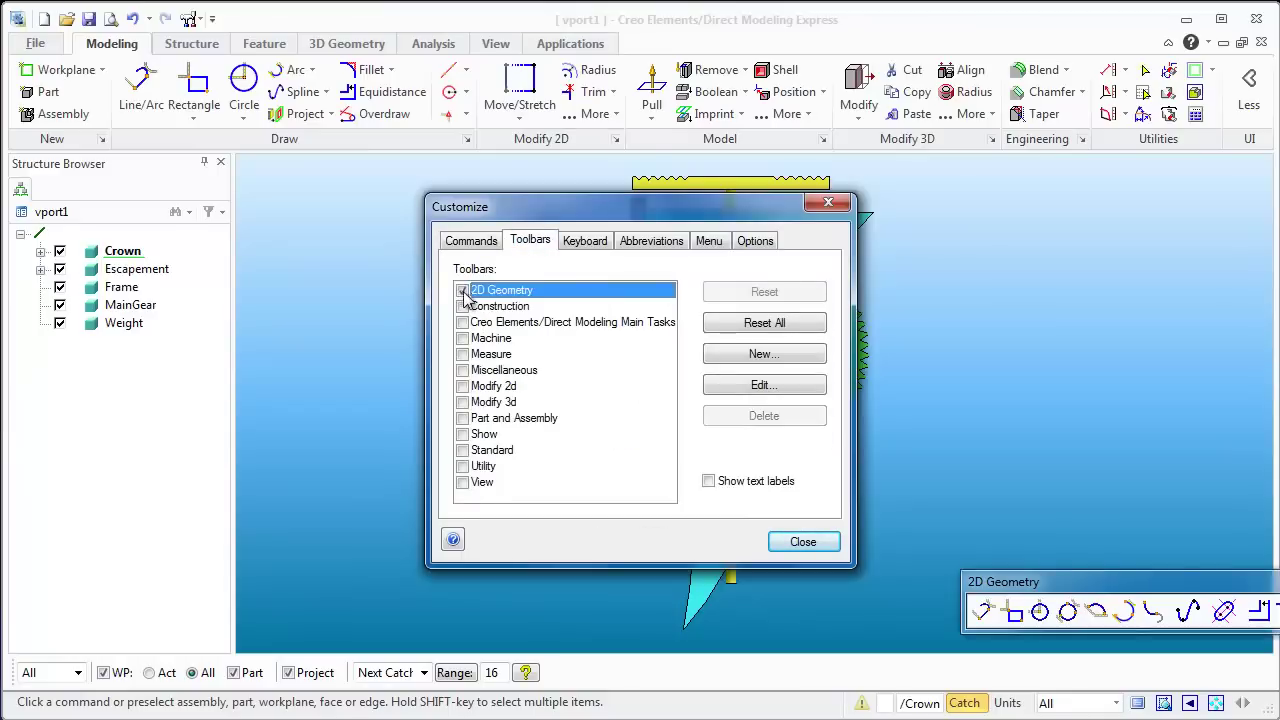
drag(1083, 592, 290, 234)
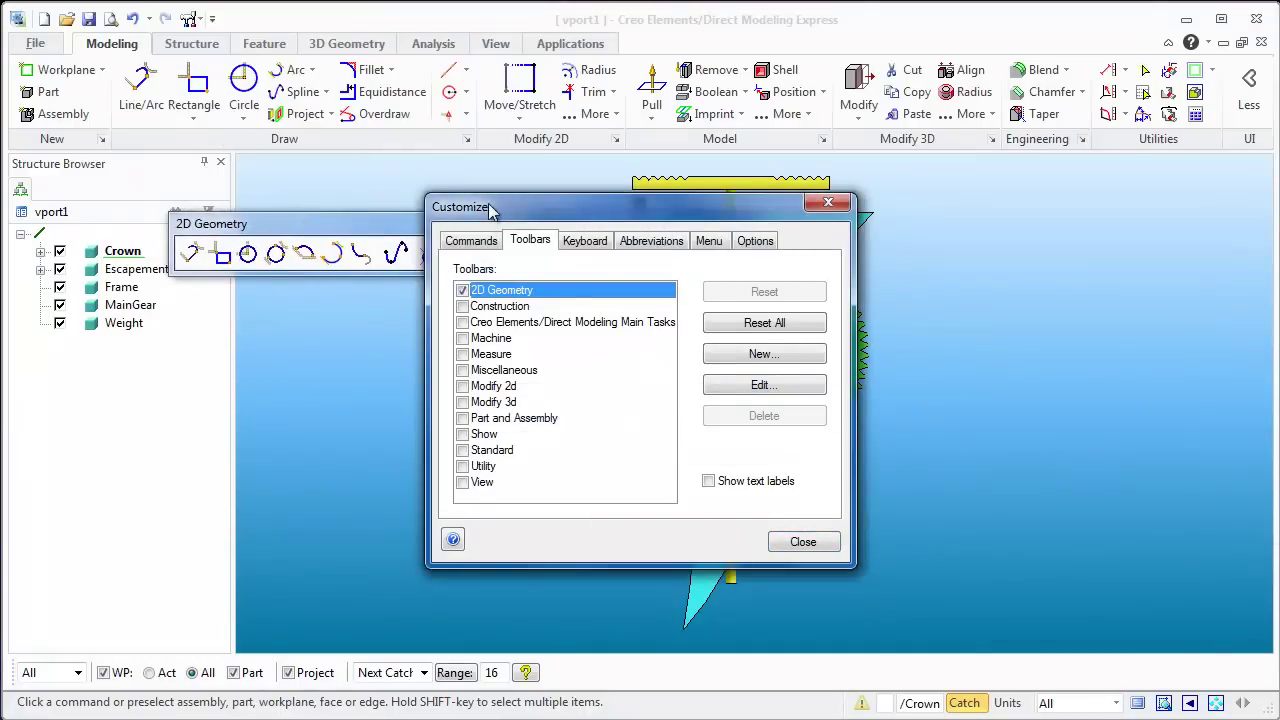
drag(491, 210, 510, 297)
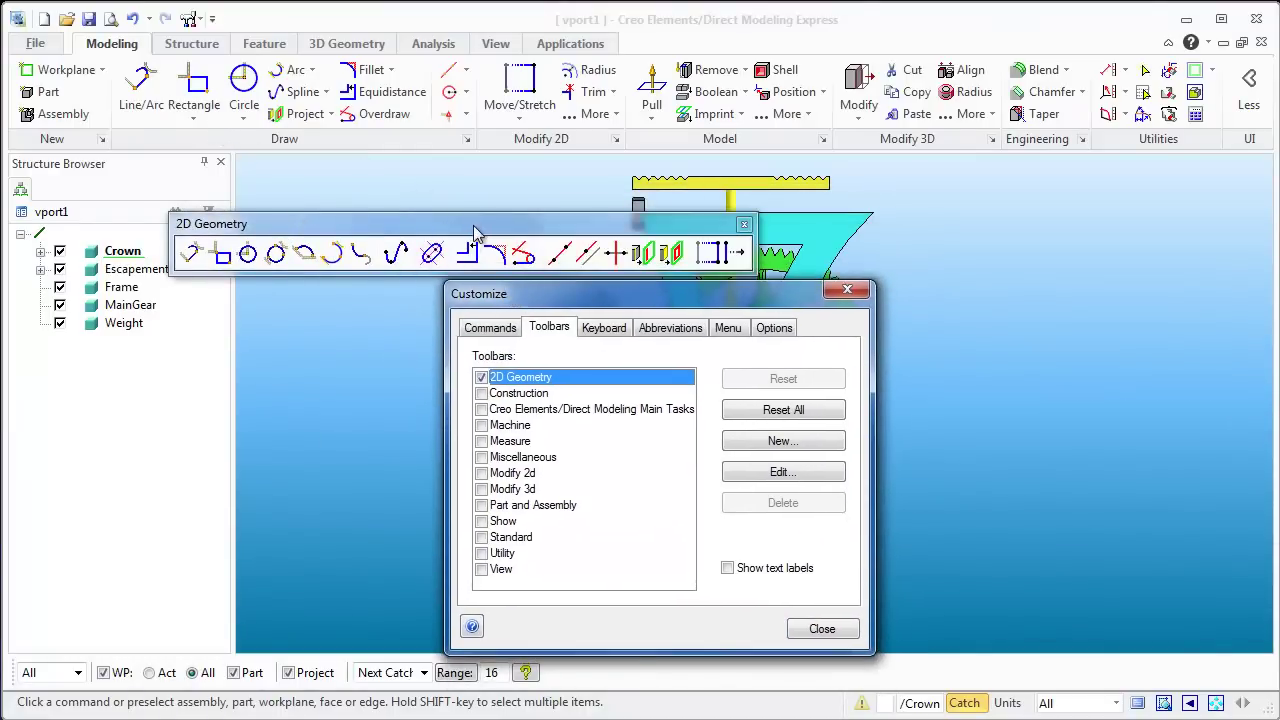
drag(477, 222, 483, 159)
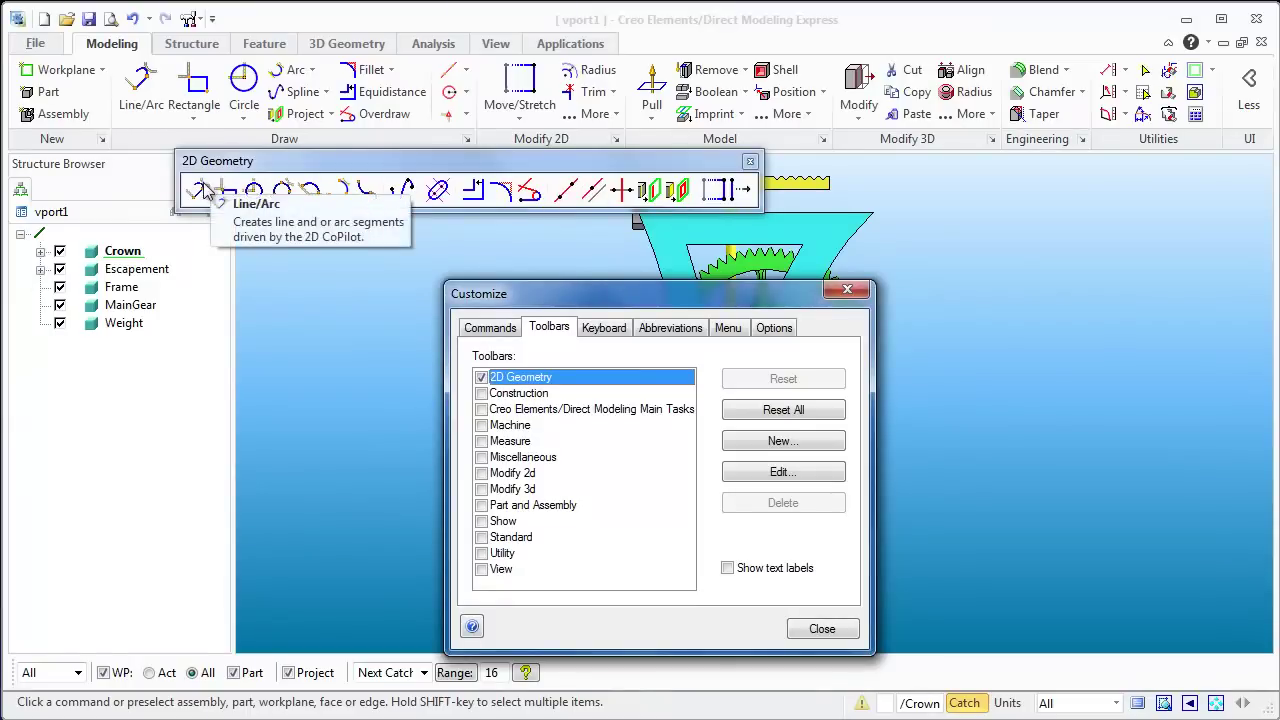
click(481, 378)
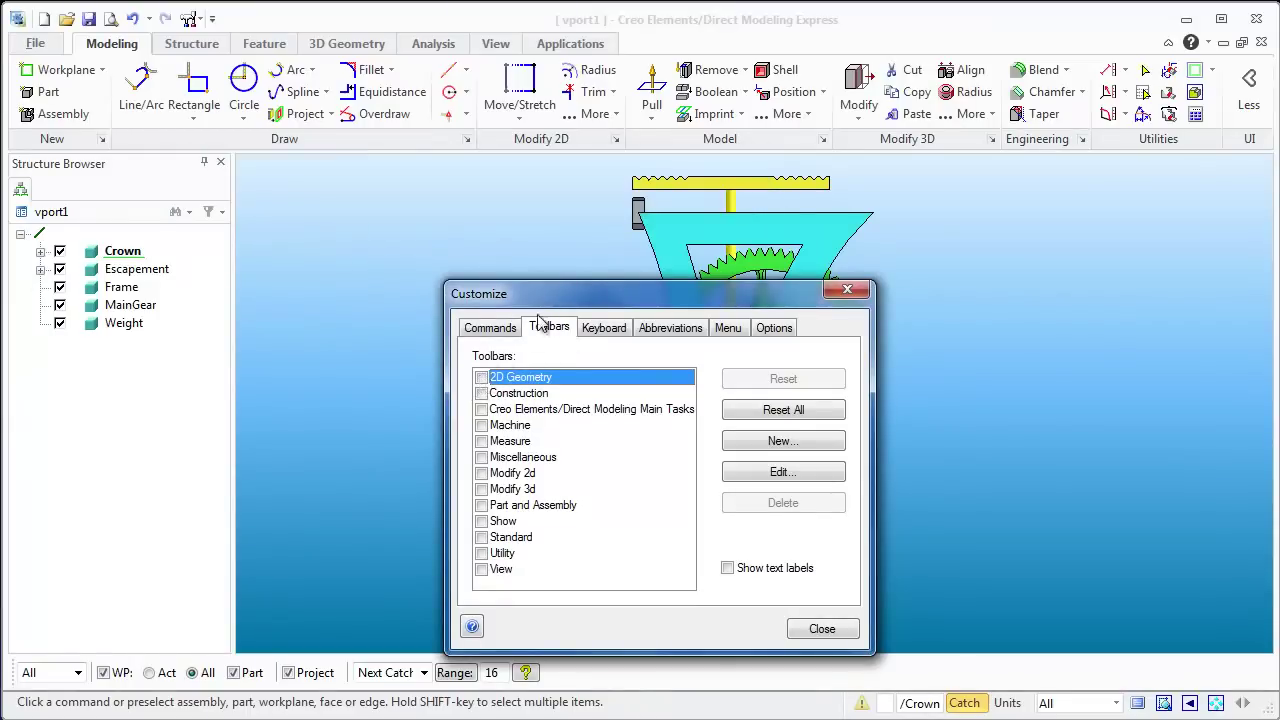
Toggle the Machine toolbar on and off, show then close the View toolbar, and go to Keyboard
click(481, 426)
click(481, 426)
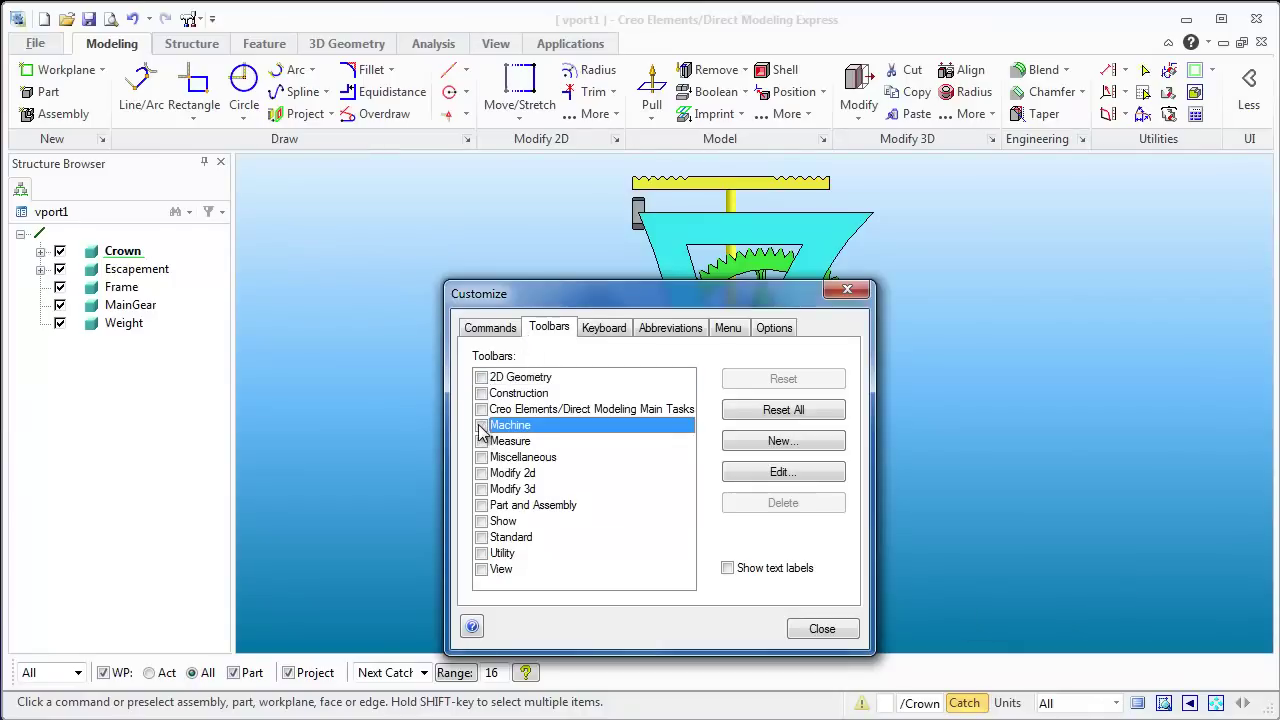
click(481, 570)
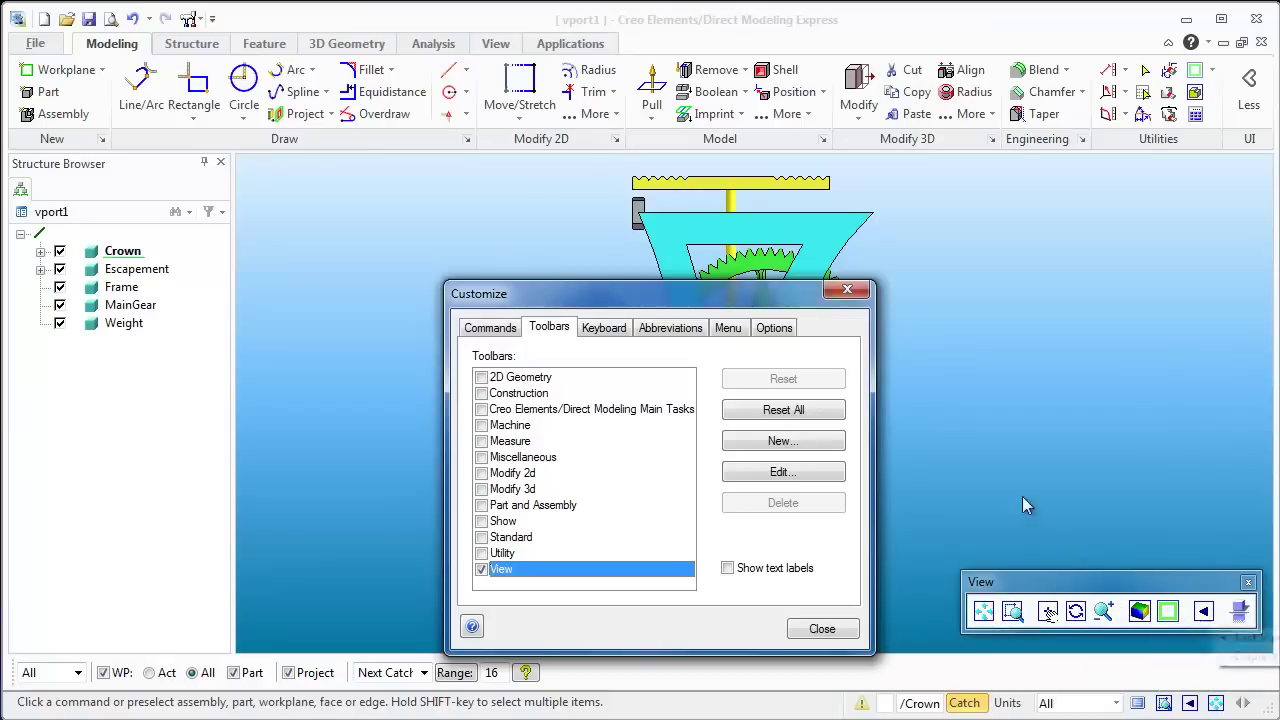
click(1248, 582)
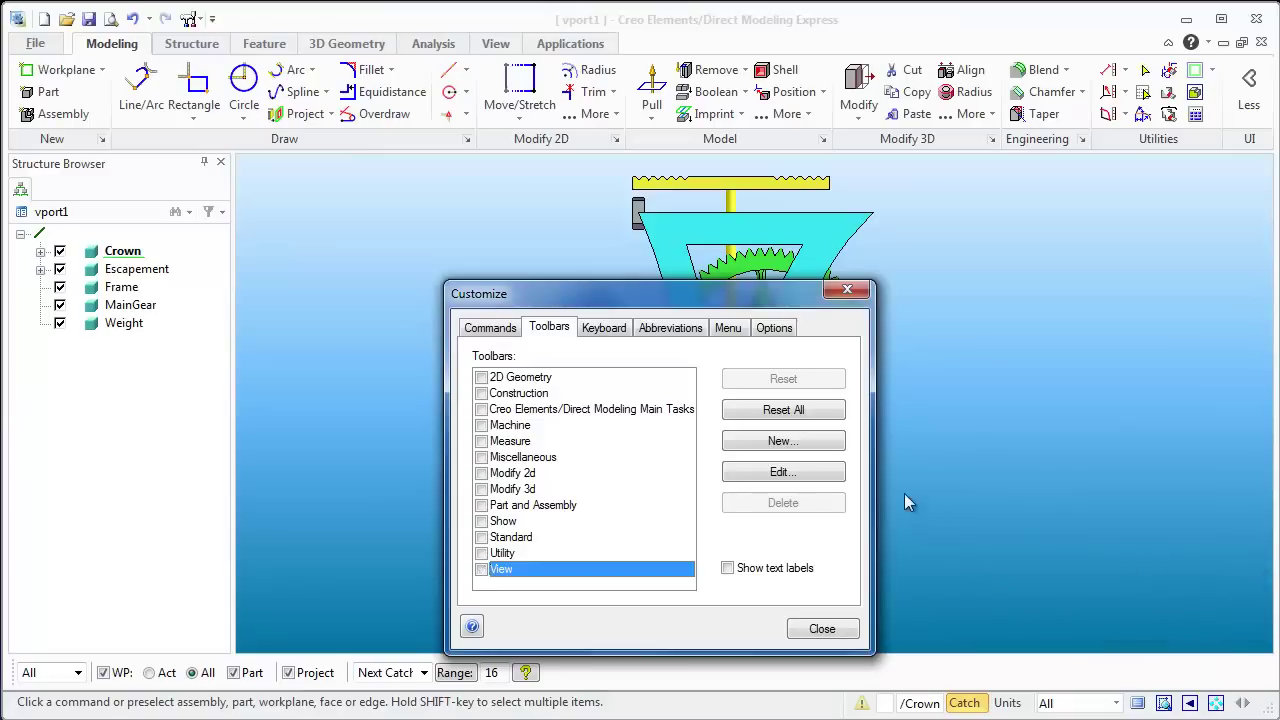
click(604, 330)
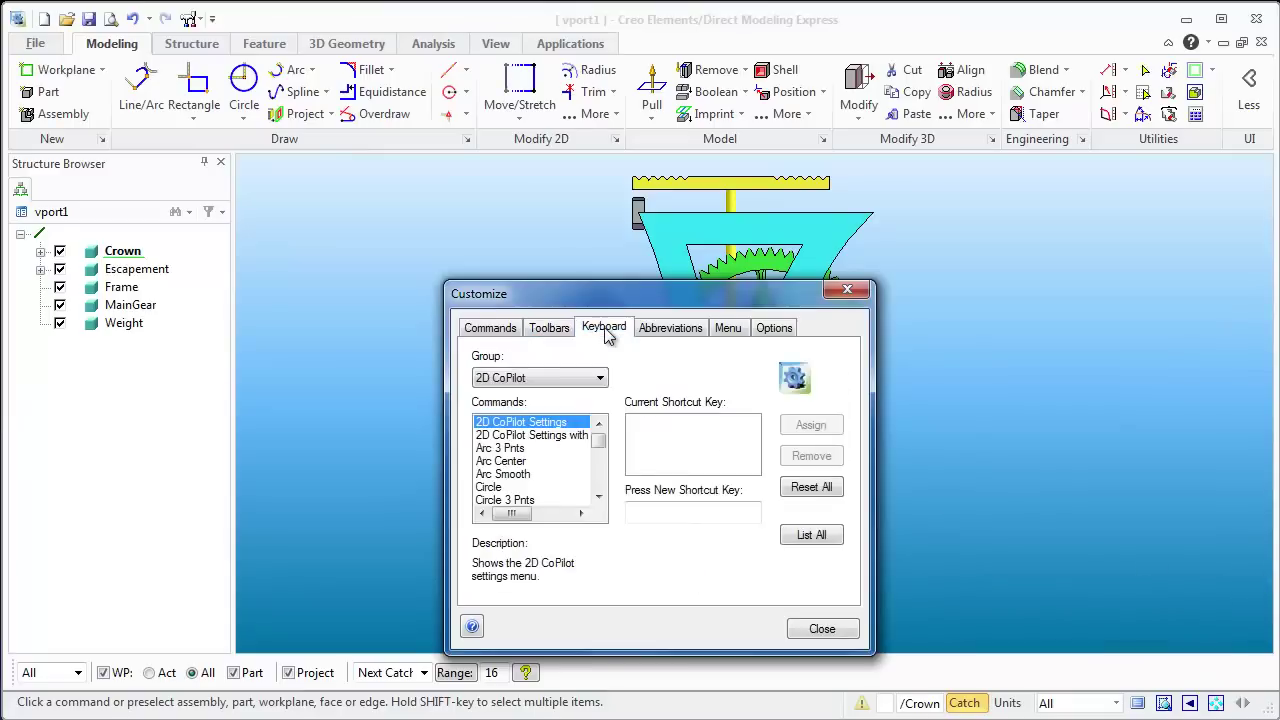
Choose View from the Keyboard tab's Group dropdown, moving the Customize window aside first
click(512, 380)
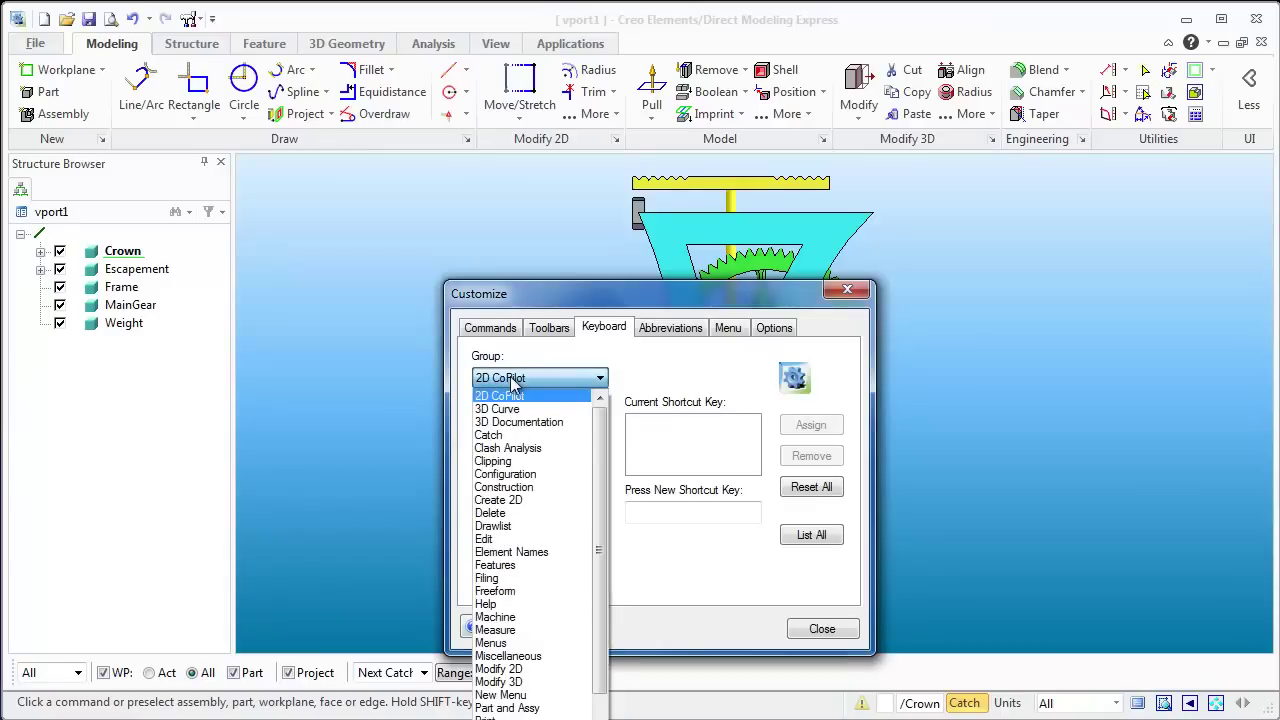
scroll(512, 660, down, 2)
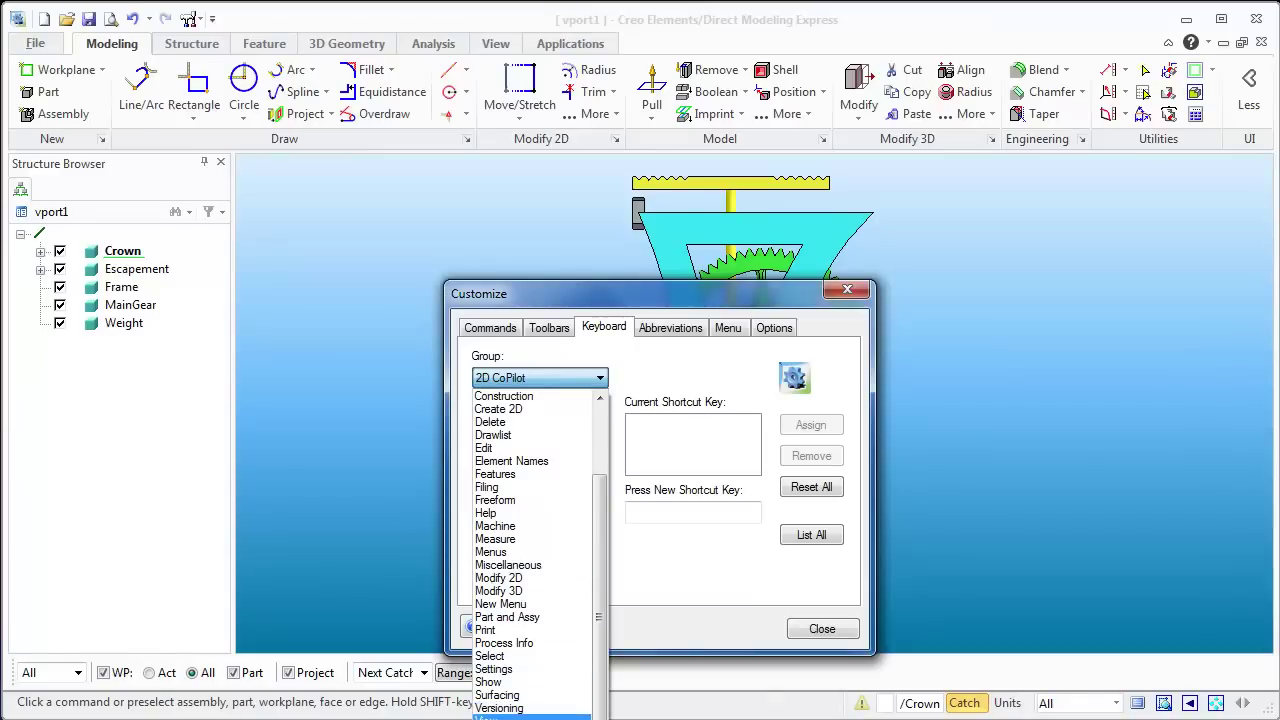
click(686, 302)
drag(686, 302, 653, 102)
click(565, 178)
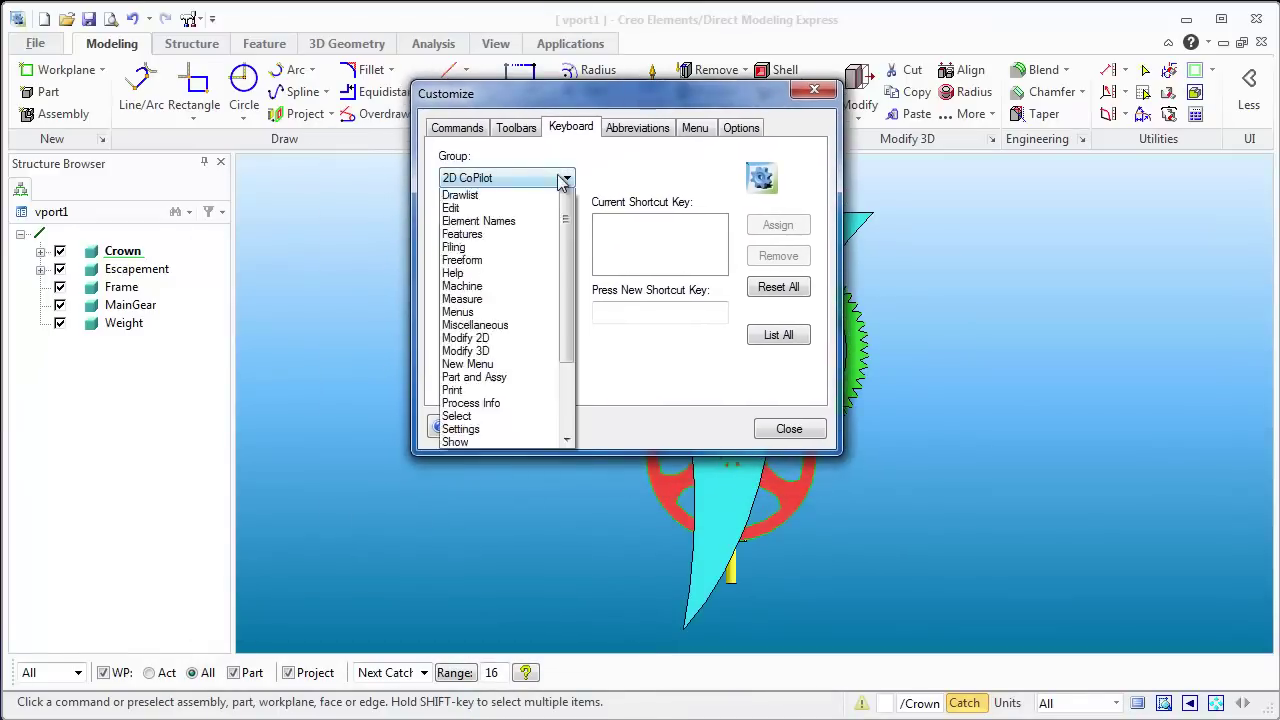
scroll(462, 480, down, 3)
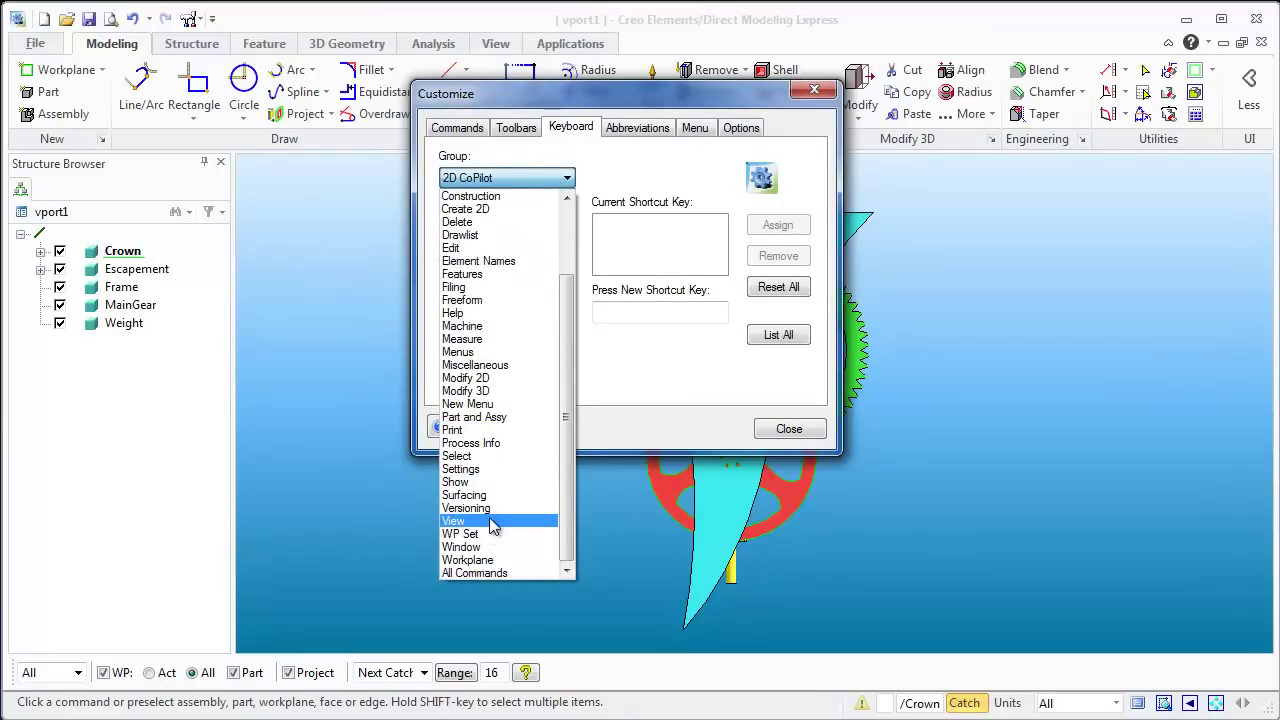
click(500, 521)
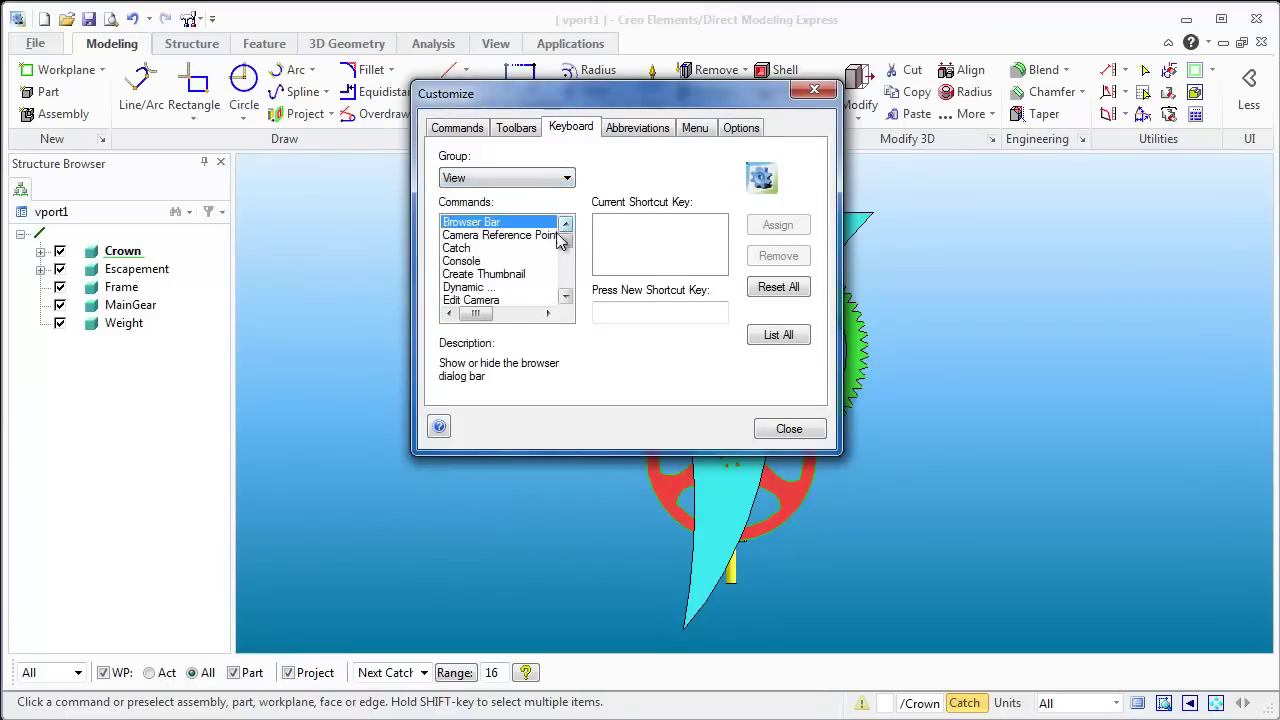
Scroll the View commands list and select View Dir -X, revealing its shortcut W
drag(563, 242, 564, 284)
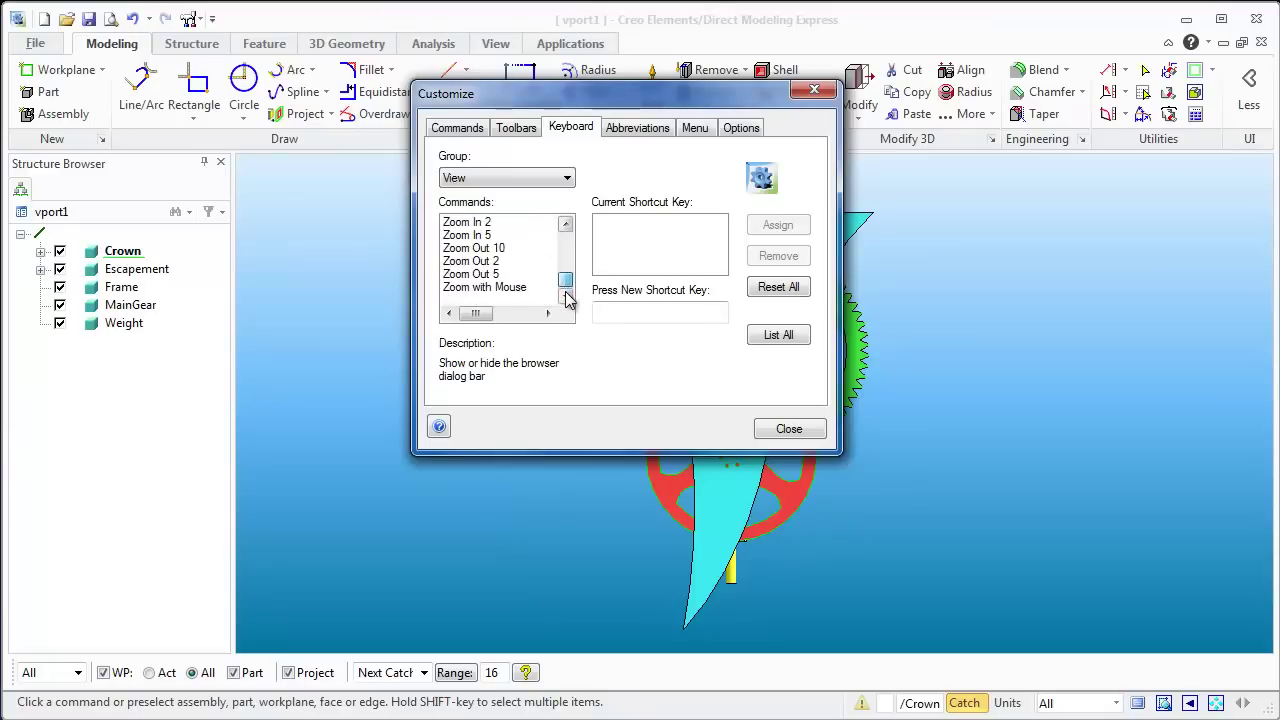
click(476, 276)
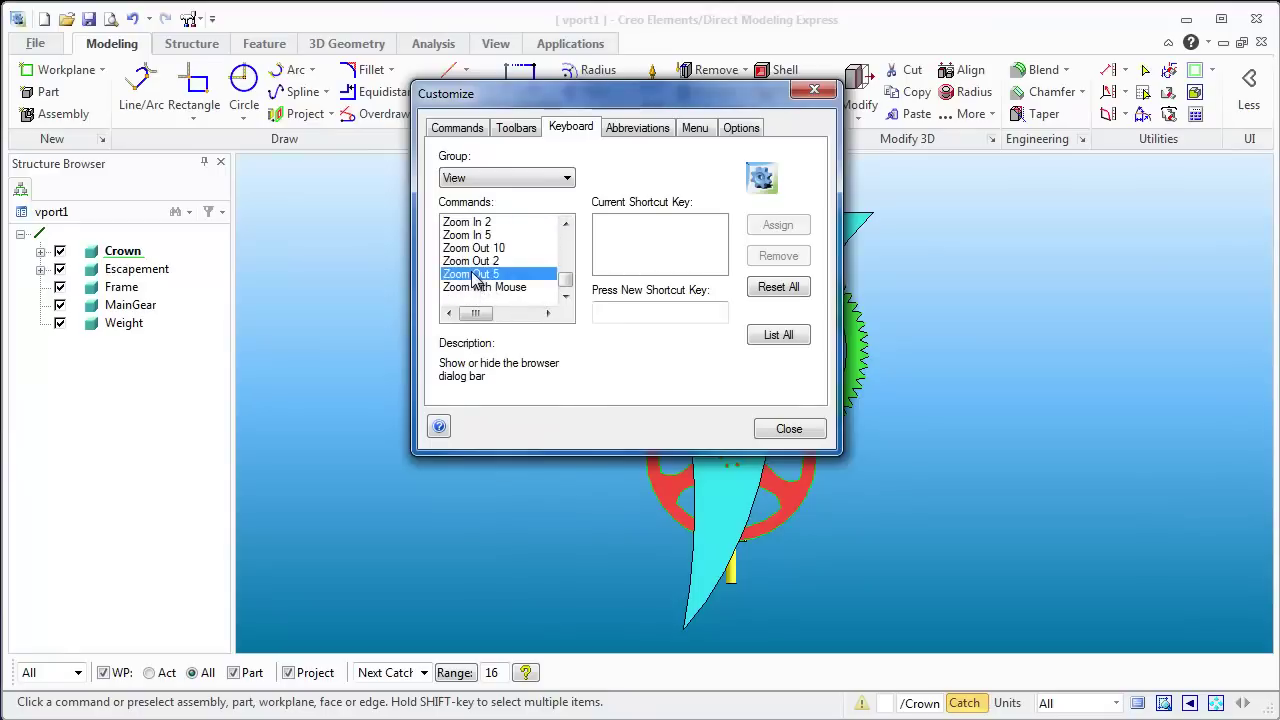
click(476, 261)
scroll(488, 263, up, 1)
scroll(488, 265, up, 4)
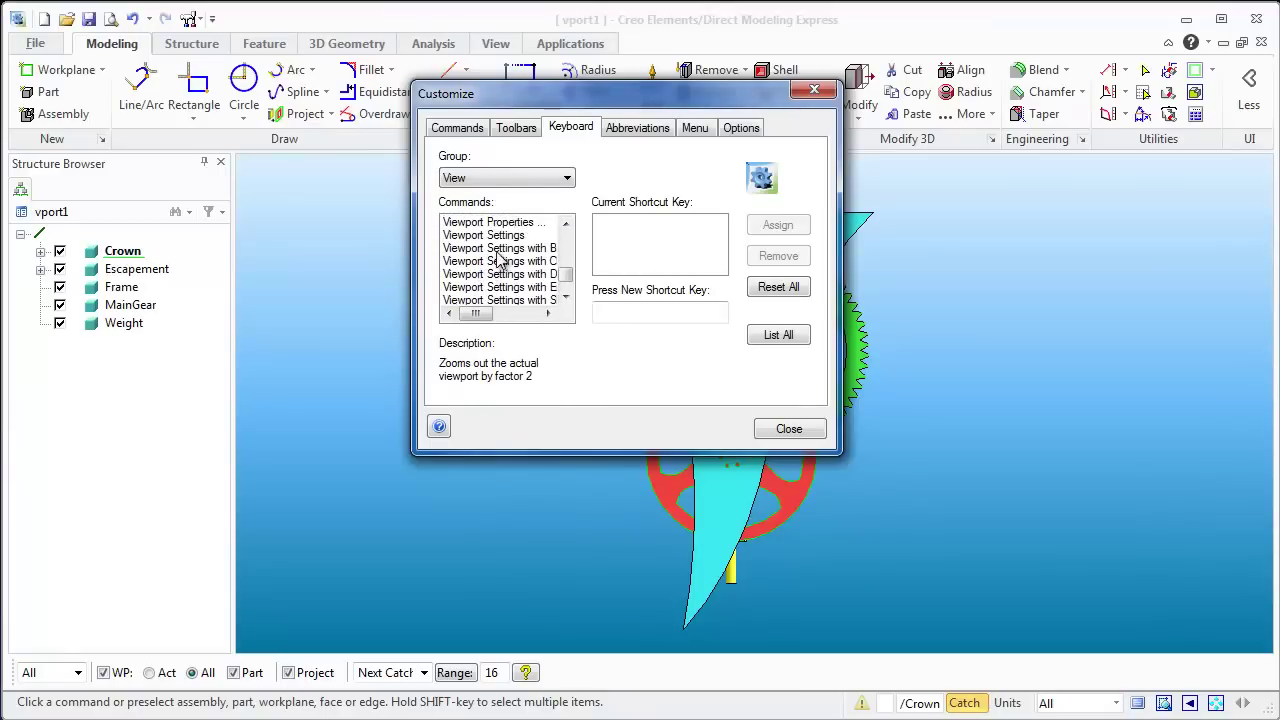
click(500, 249)
scroll(465, 283, up, 1)
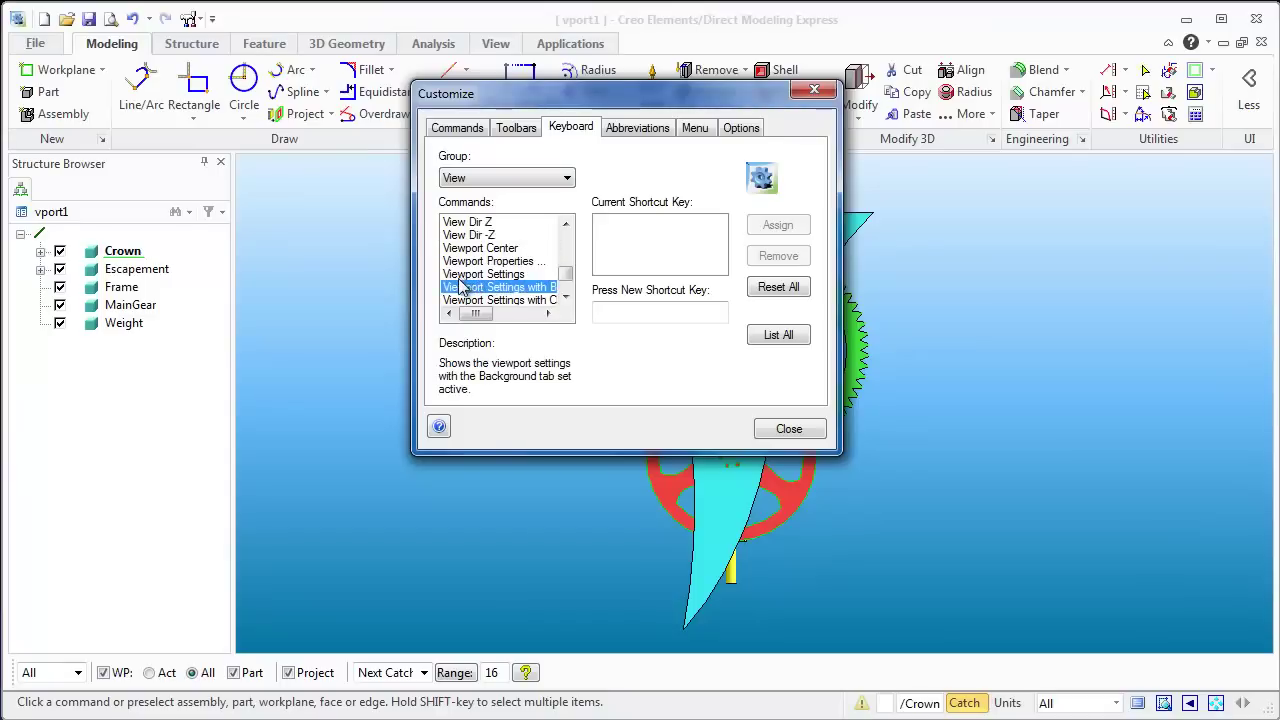
scroll(465, 280, up, 2)
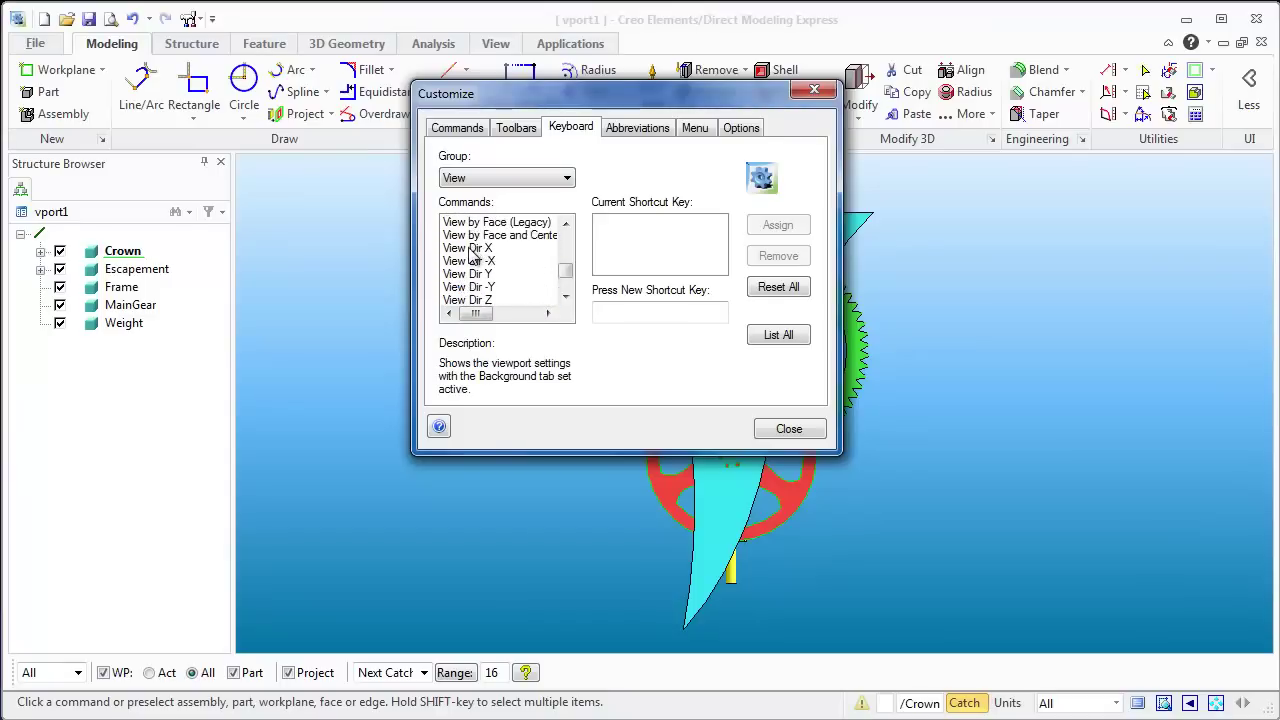
click(473, 250)
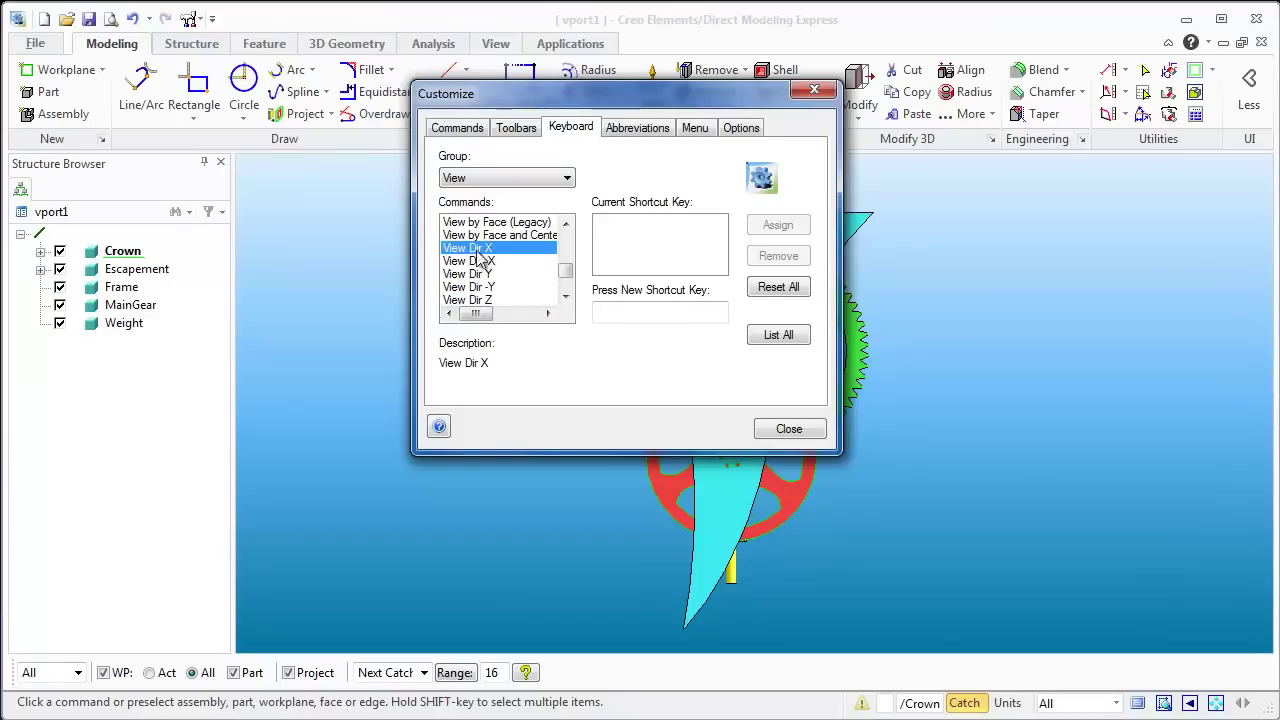
click(481, 261)
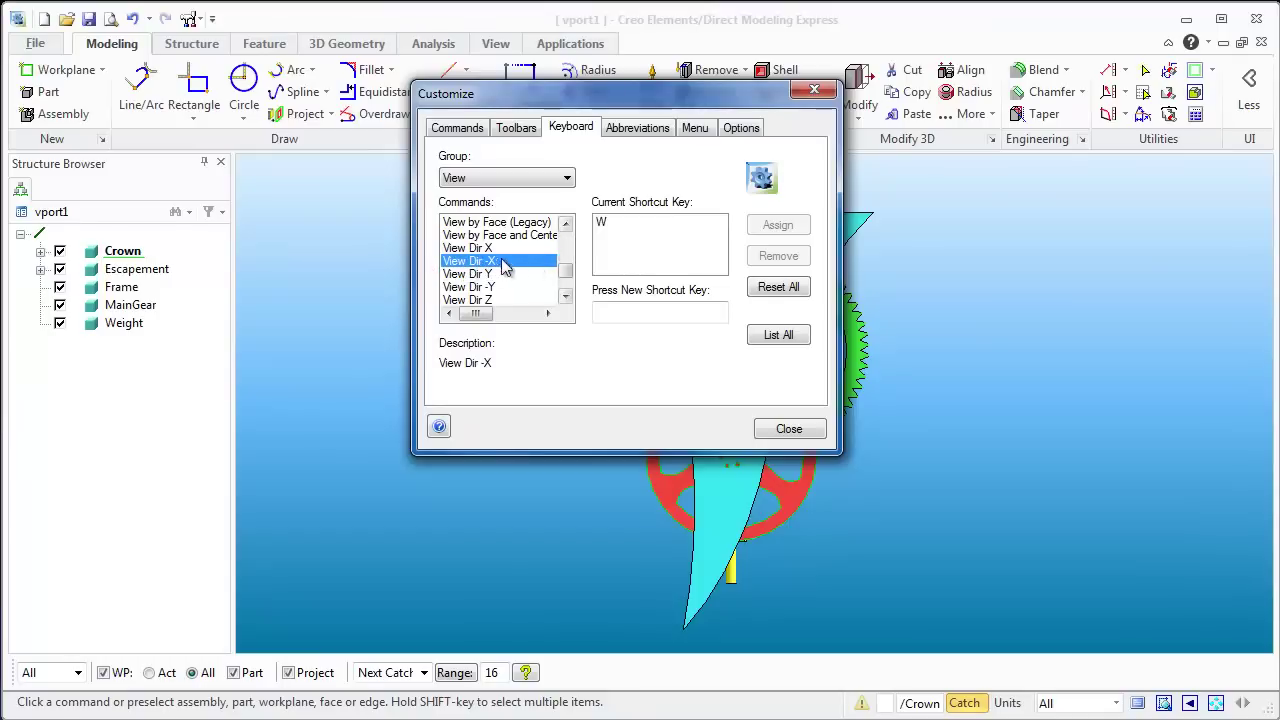
click(607, 225)
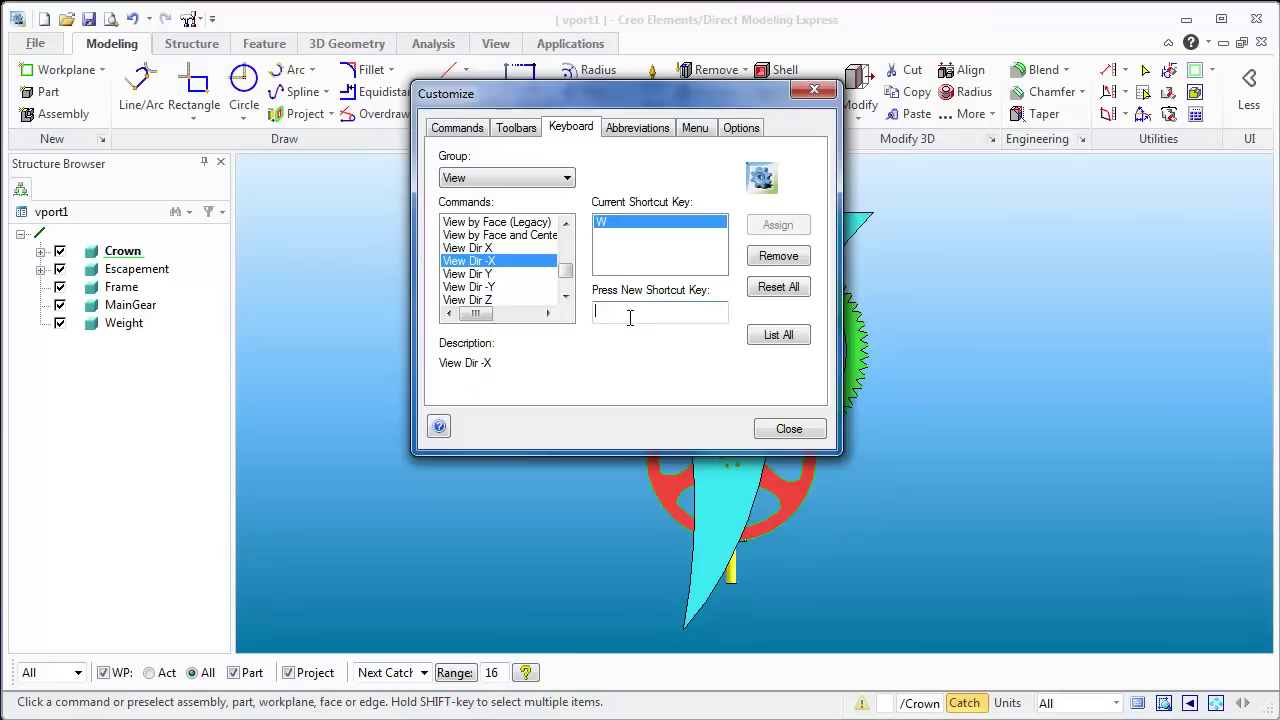
key(w)
key(BackSpace)
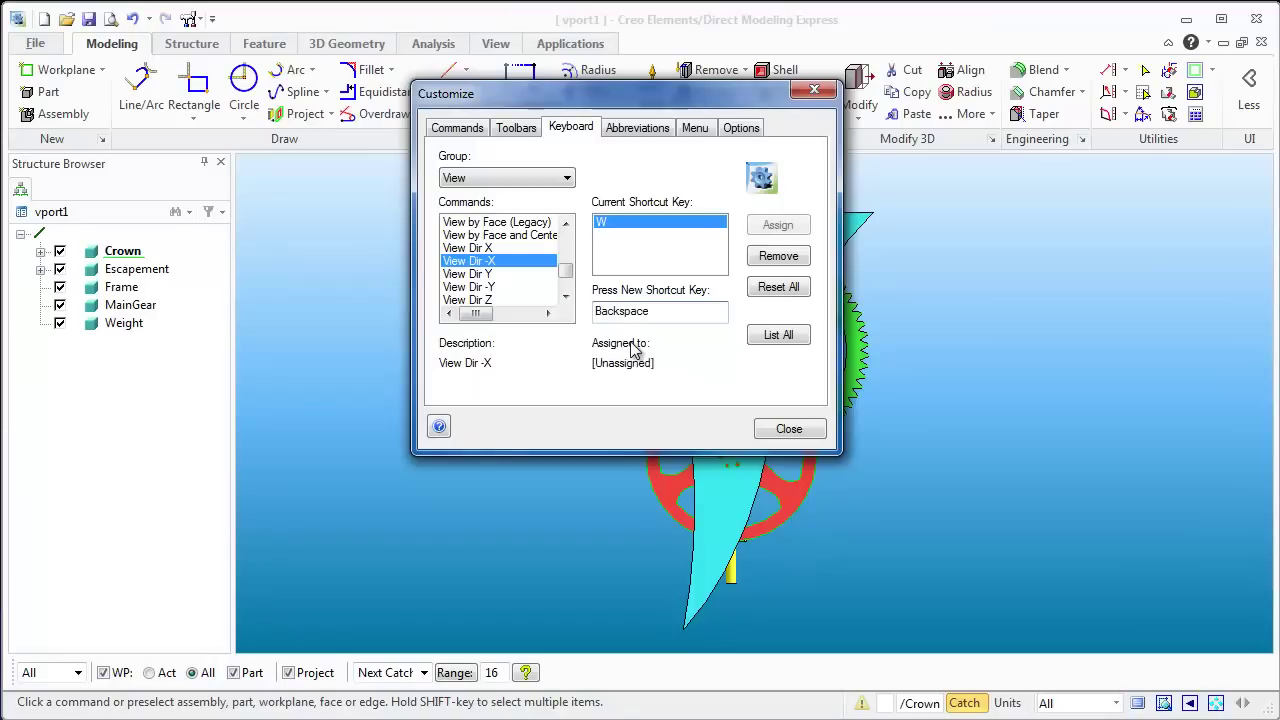
key(p)
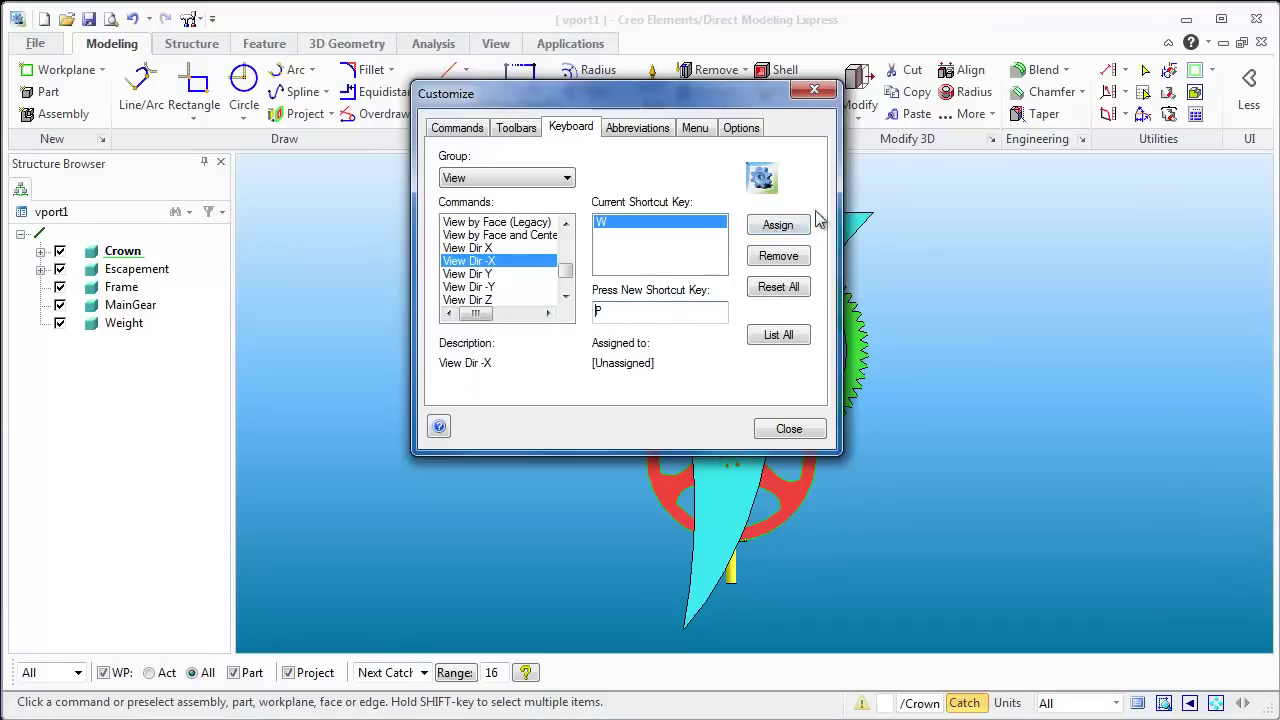
click(781, 227)
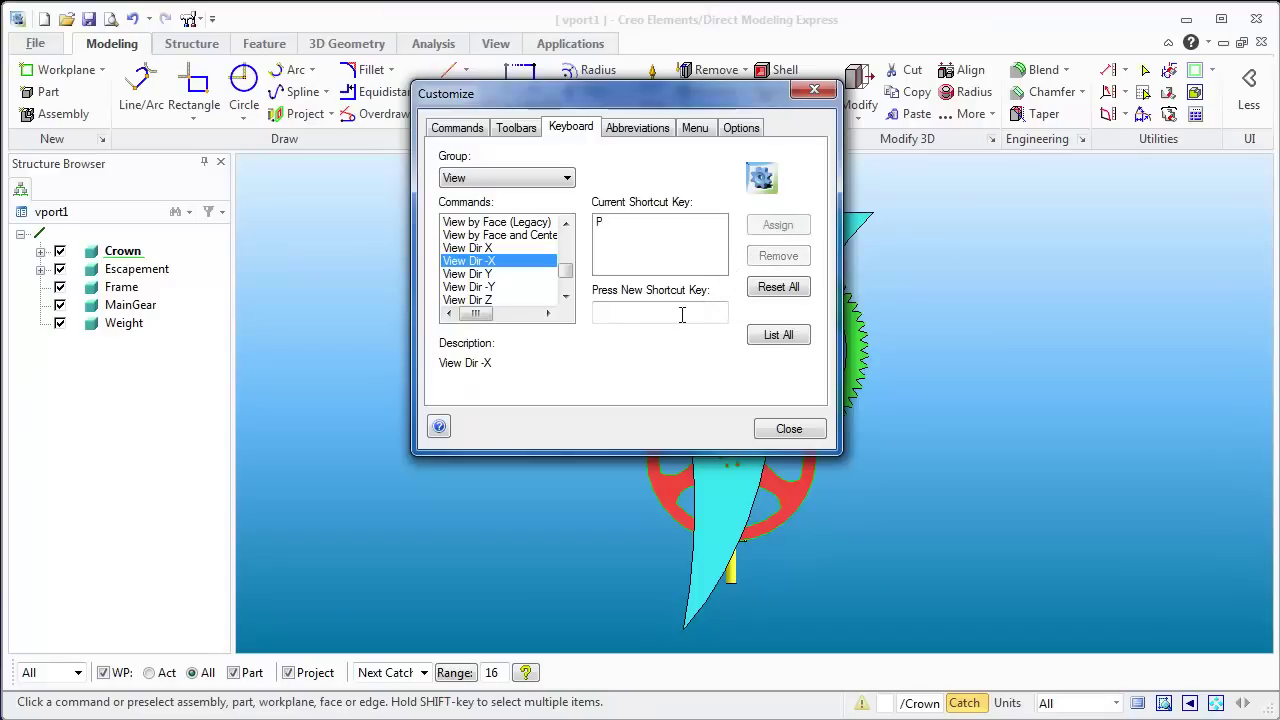
key(w)
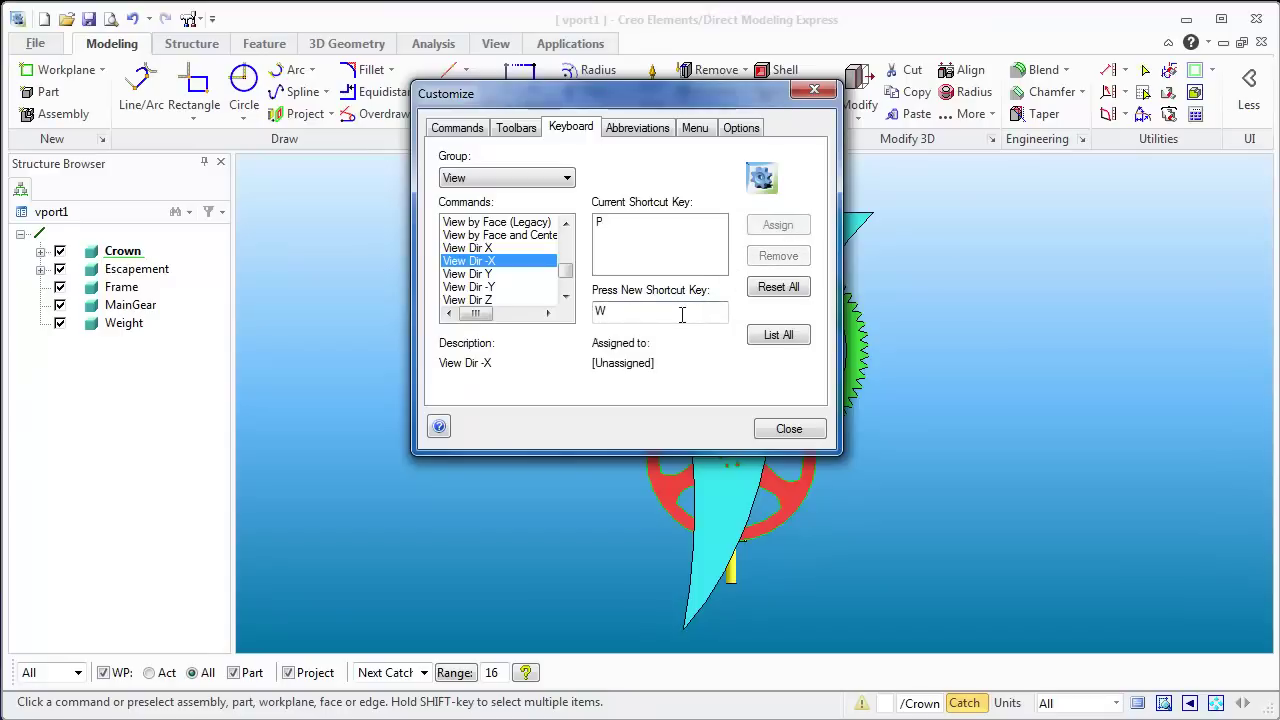
click(783, 228)
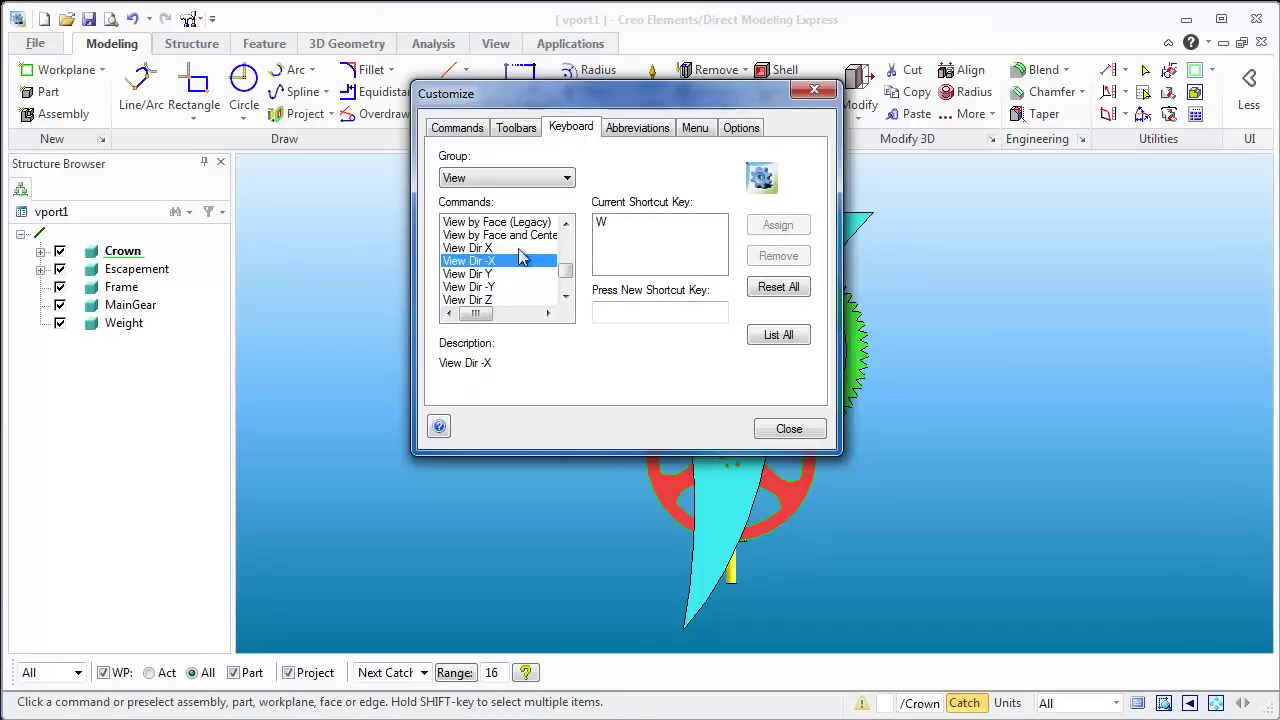
Review the shortcuts assigned to View Dir Y, -Y, Z and -Z
click(481, 275)
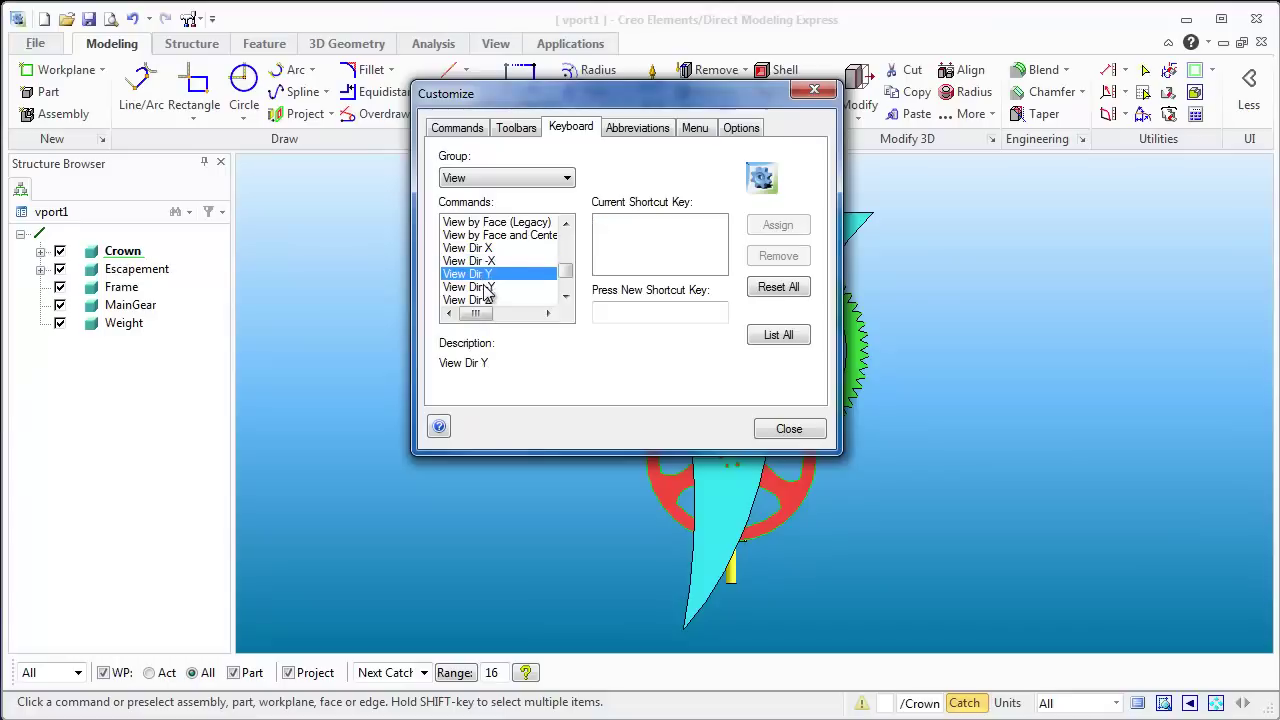
click(480, 287)
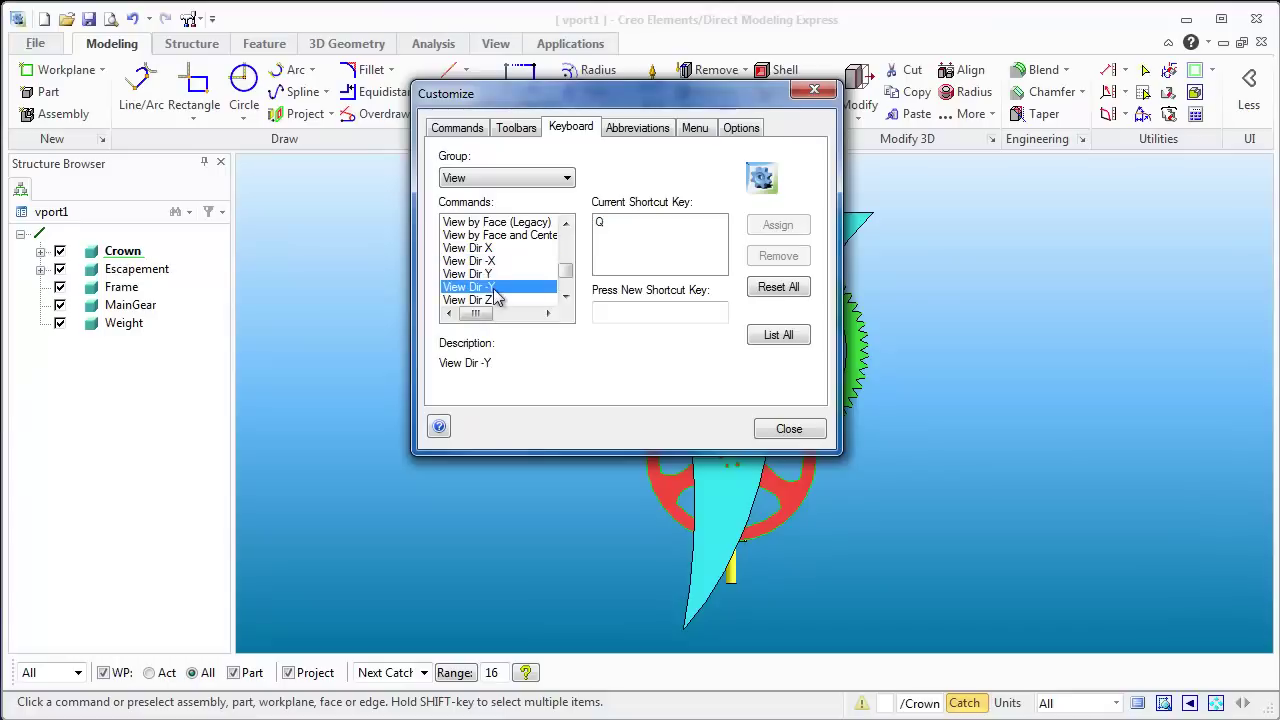
click(497, 302)
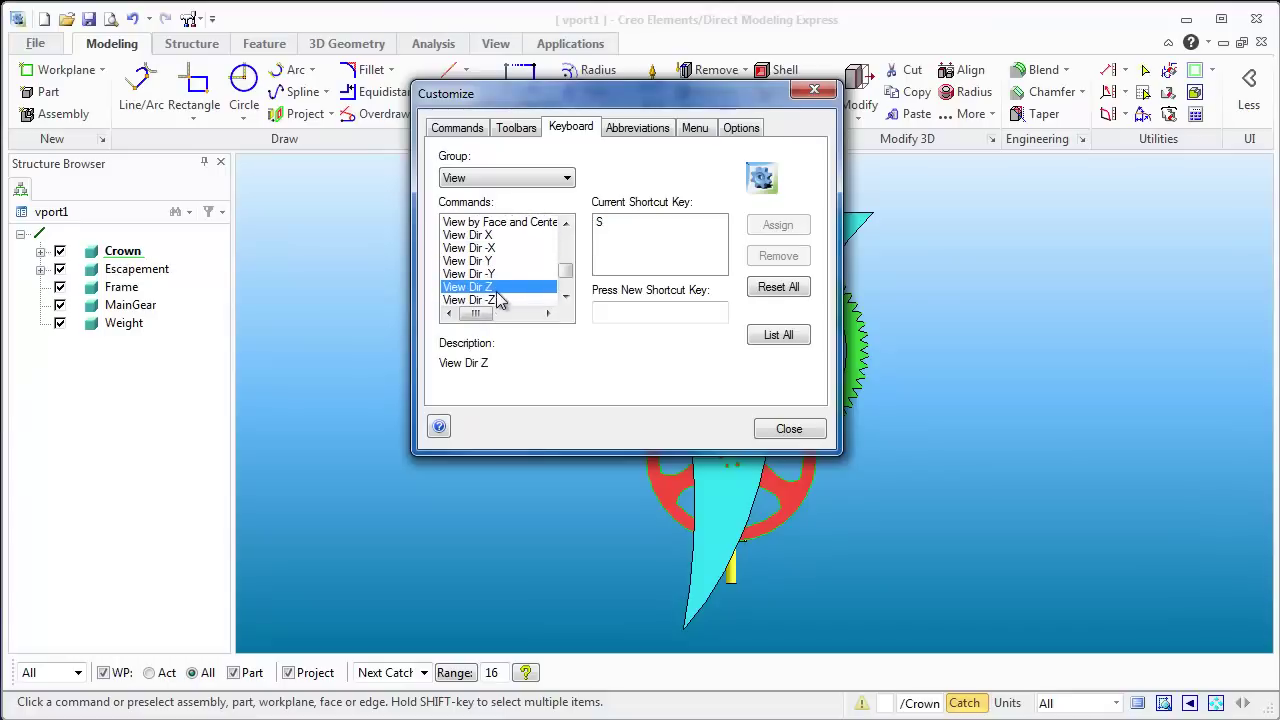
click(498, 300)
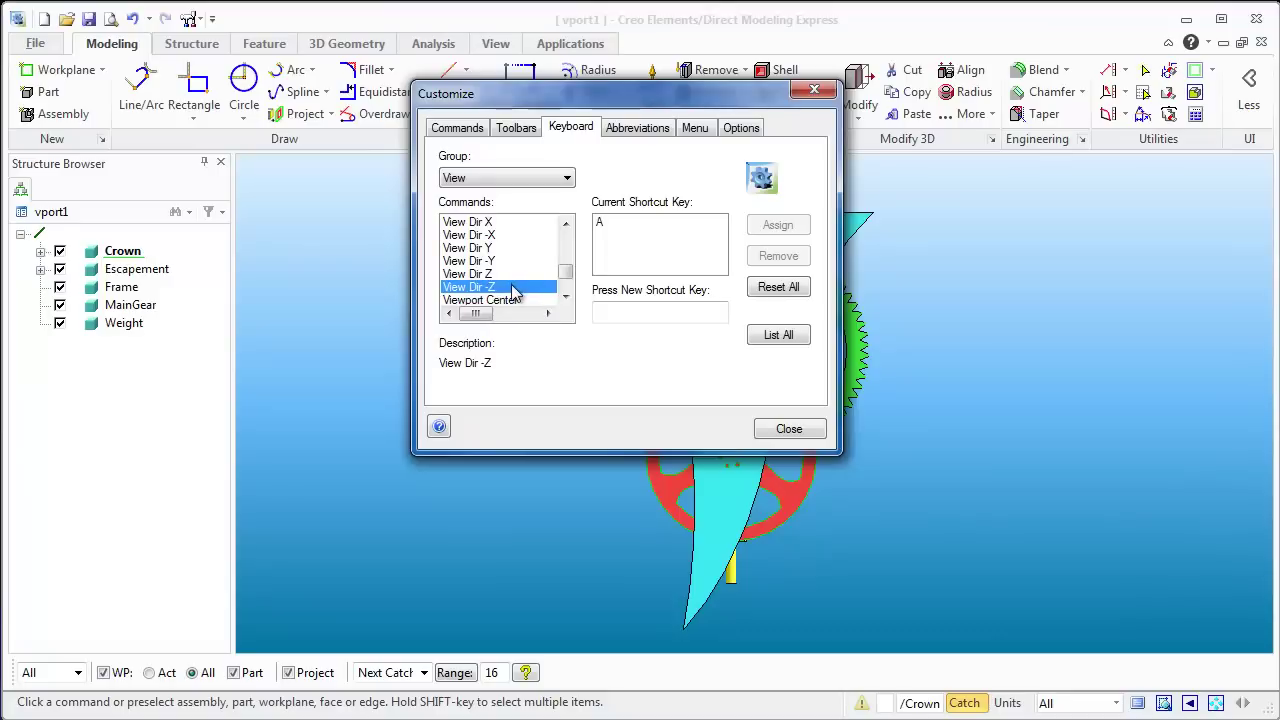
scroll(514, 284, down, 1)
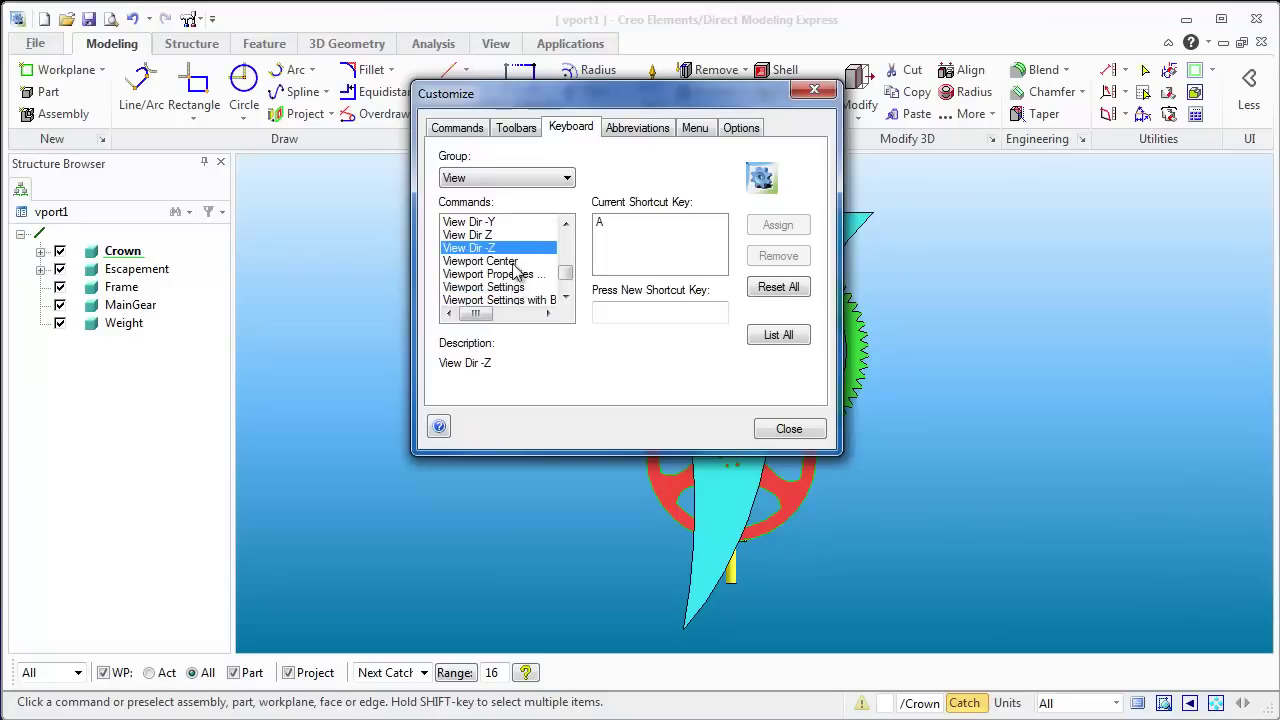
scroll(520, 270, down, 3)
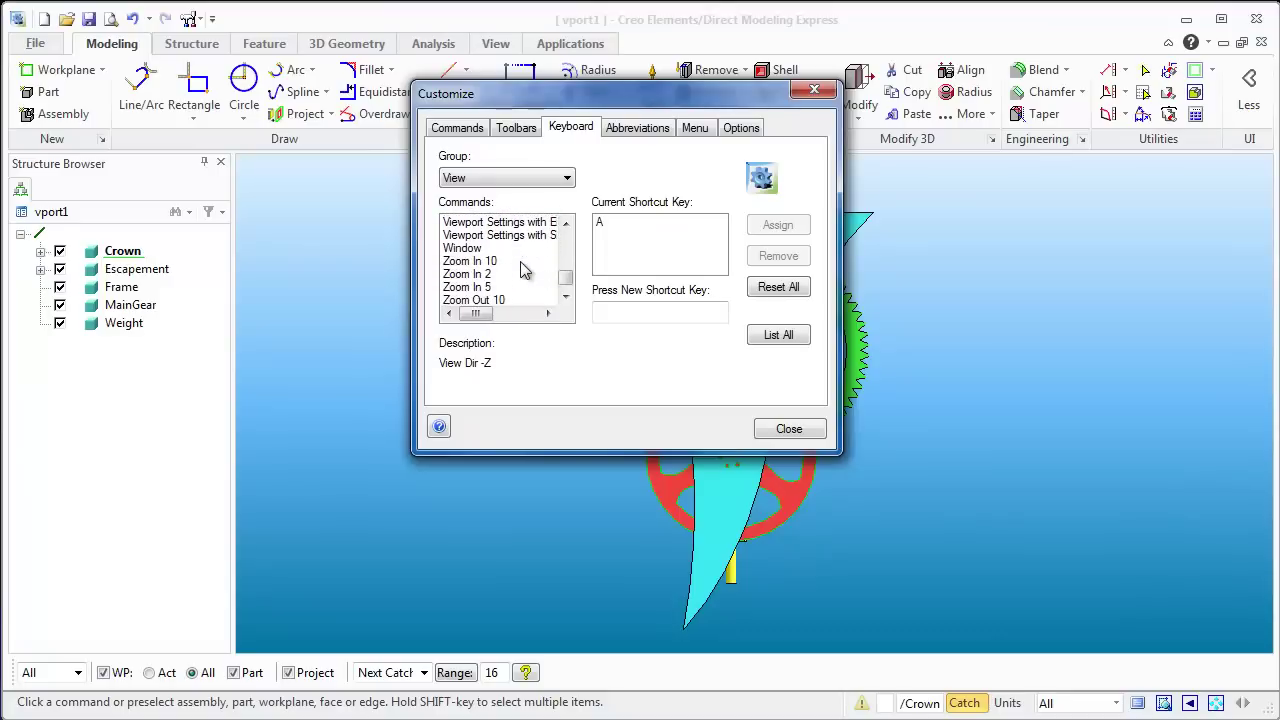
scroll(520, 270, up, 6)
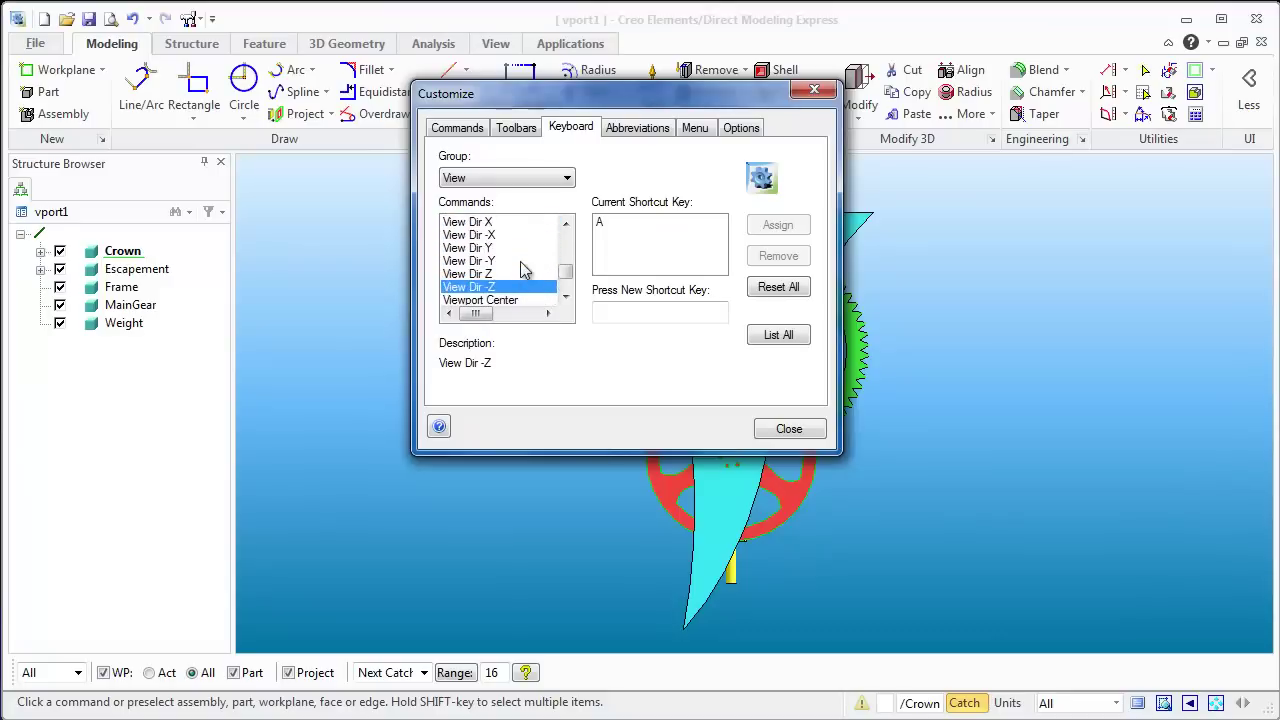
Assign the unused shortcut E to View by Face, then review the neighbouring View by commands
click(489, 261)
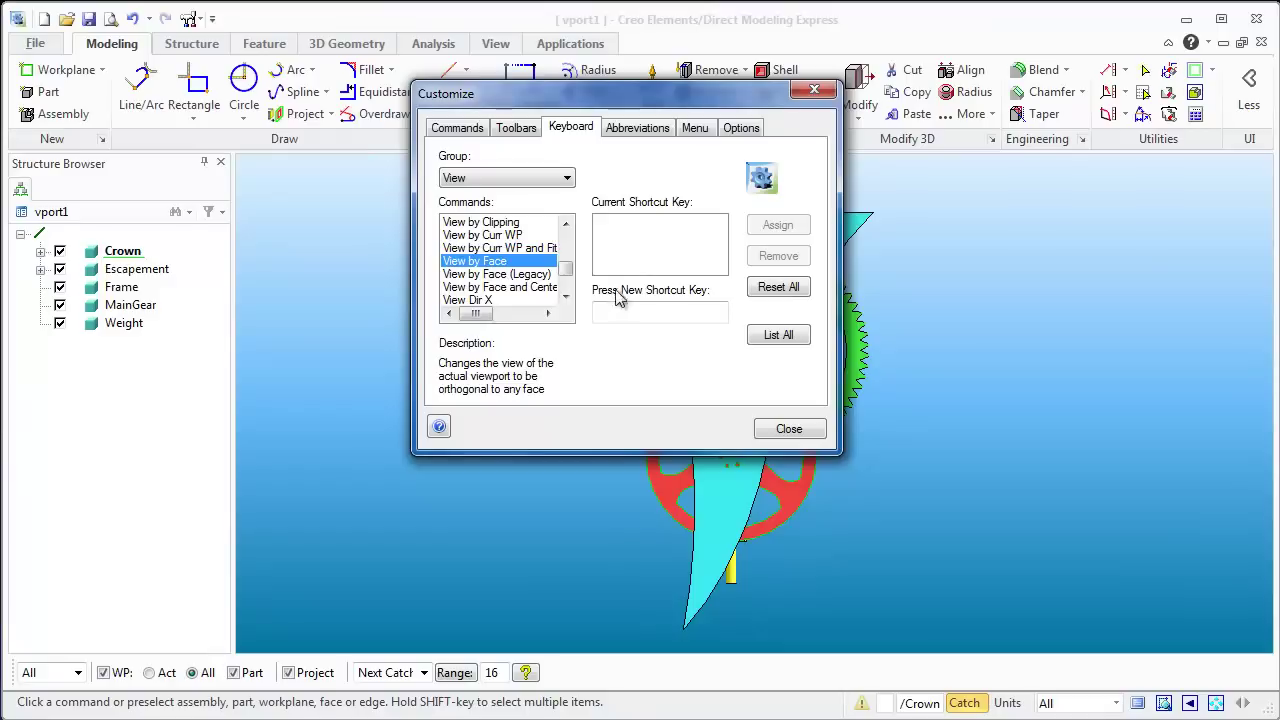
key(e)
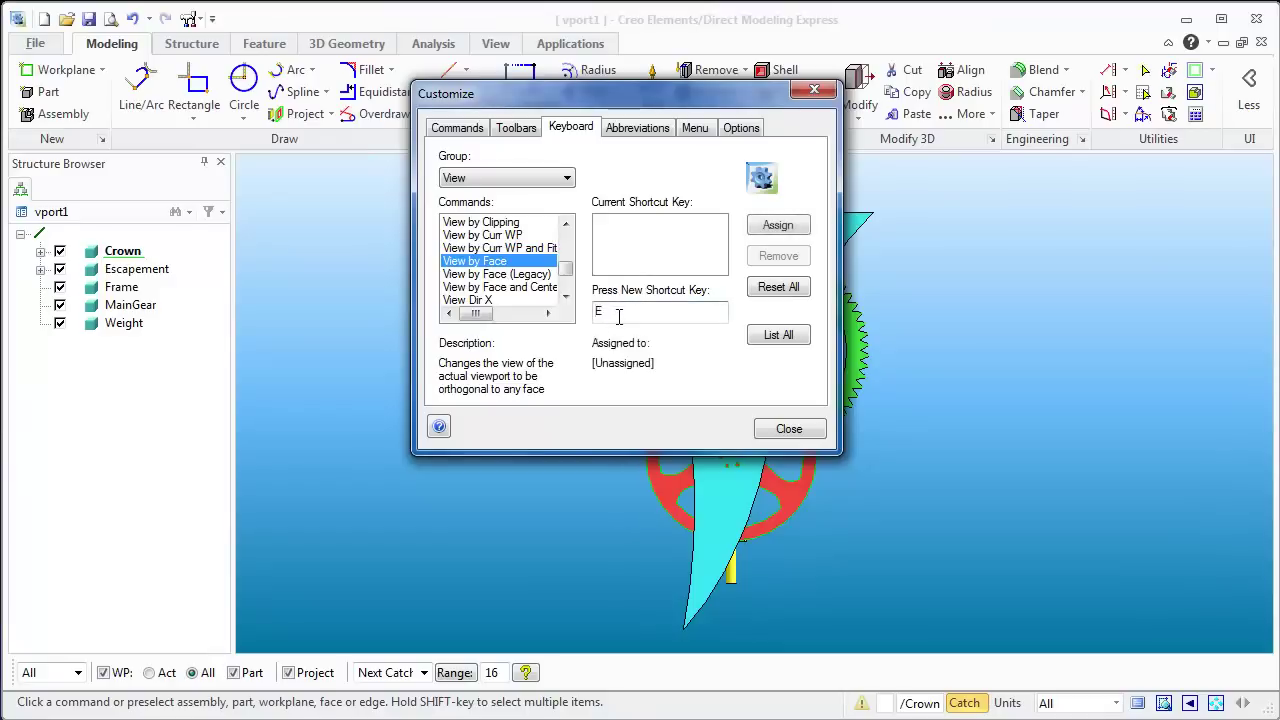
click(767, 228)
click(502, 249)
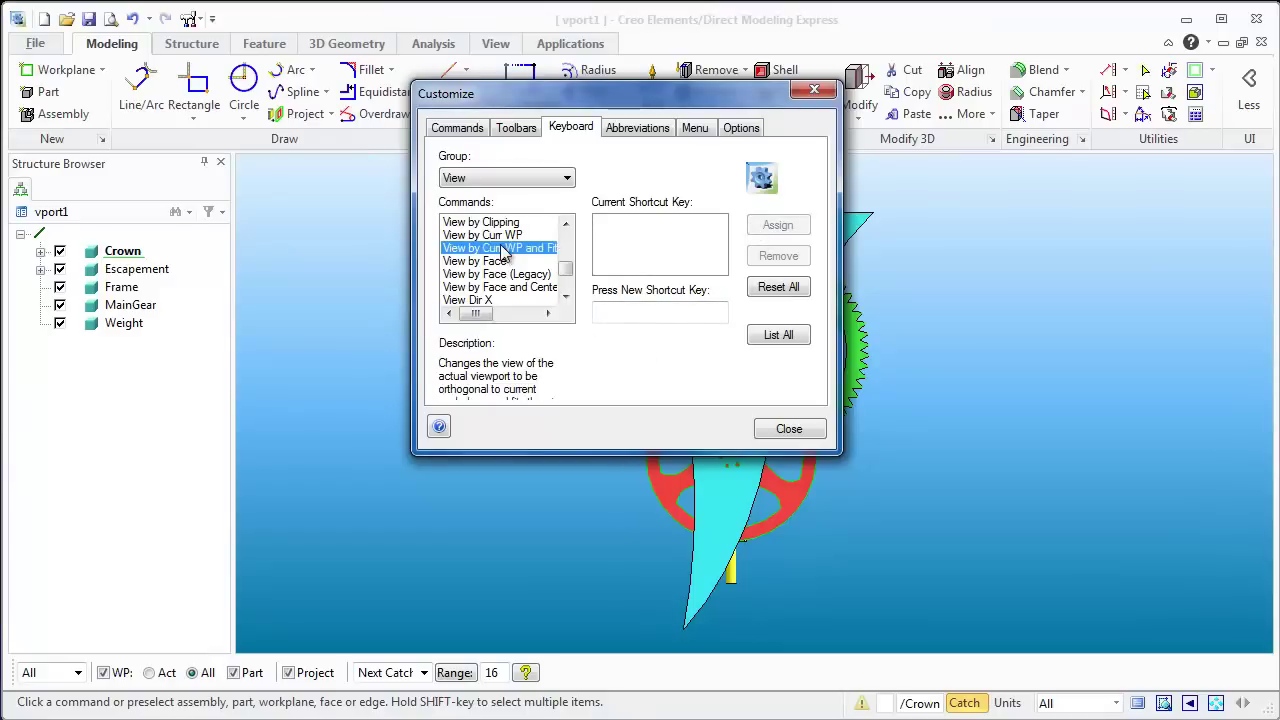
scroll(502, 253, up, 1)
click(488, 275)
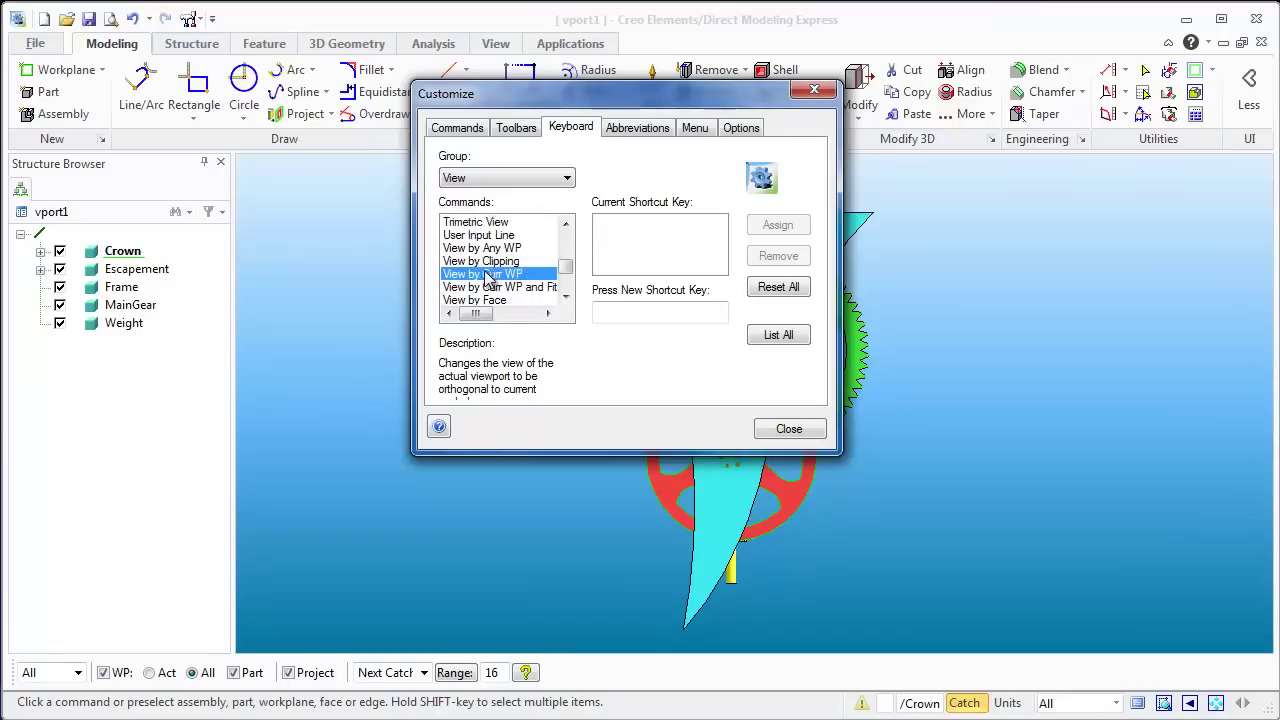
key(Up)
key(Up)
key(Up)
key(Up)
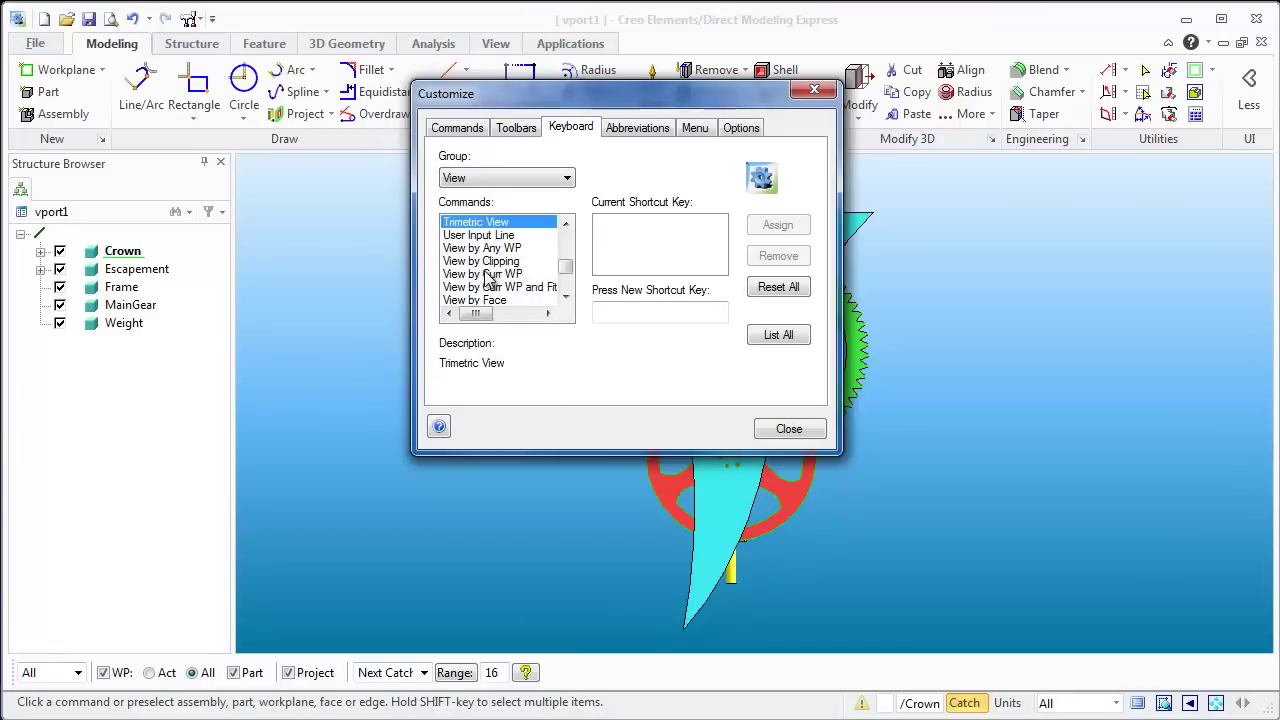
Turn on the floating View toolbar from the Toolbars list
click(460, 133)
click(514, 127)
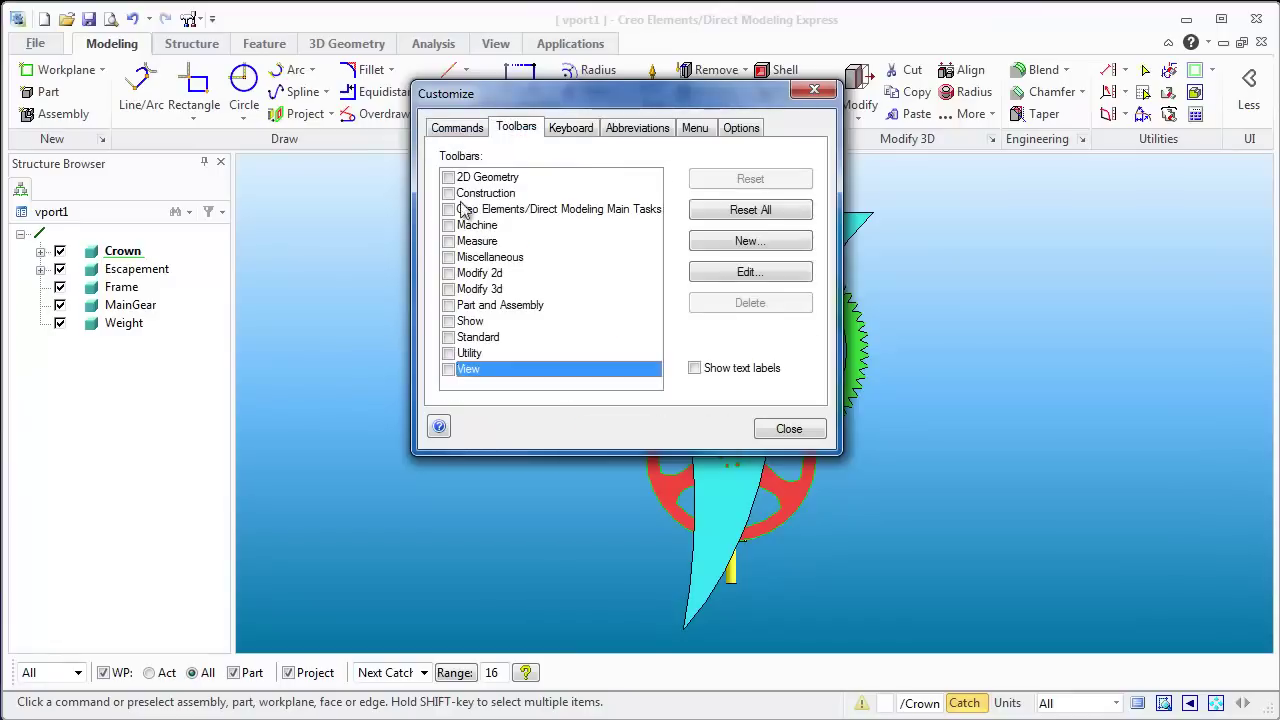
click(448, 370)
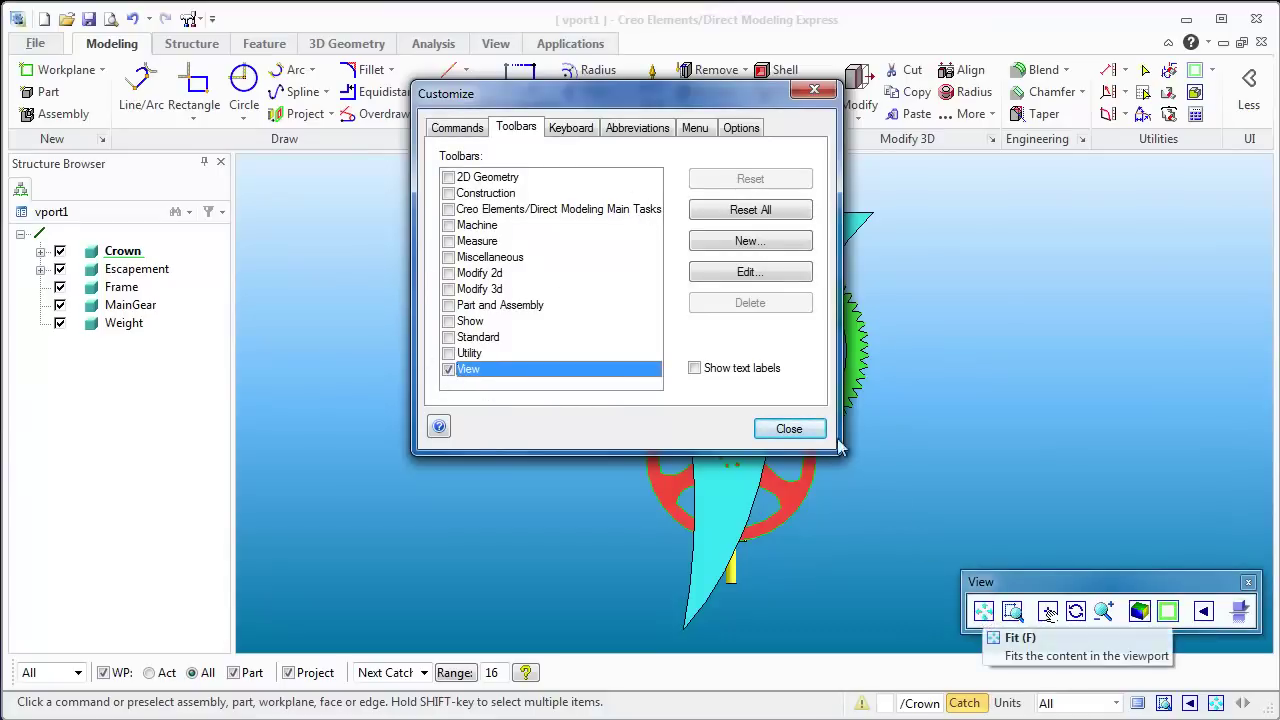
On the Keyboard tab confirm Fit is mapped to F and View by Face to E
click(557, 131)
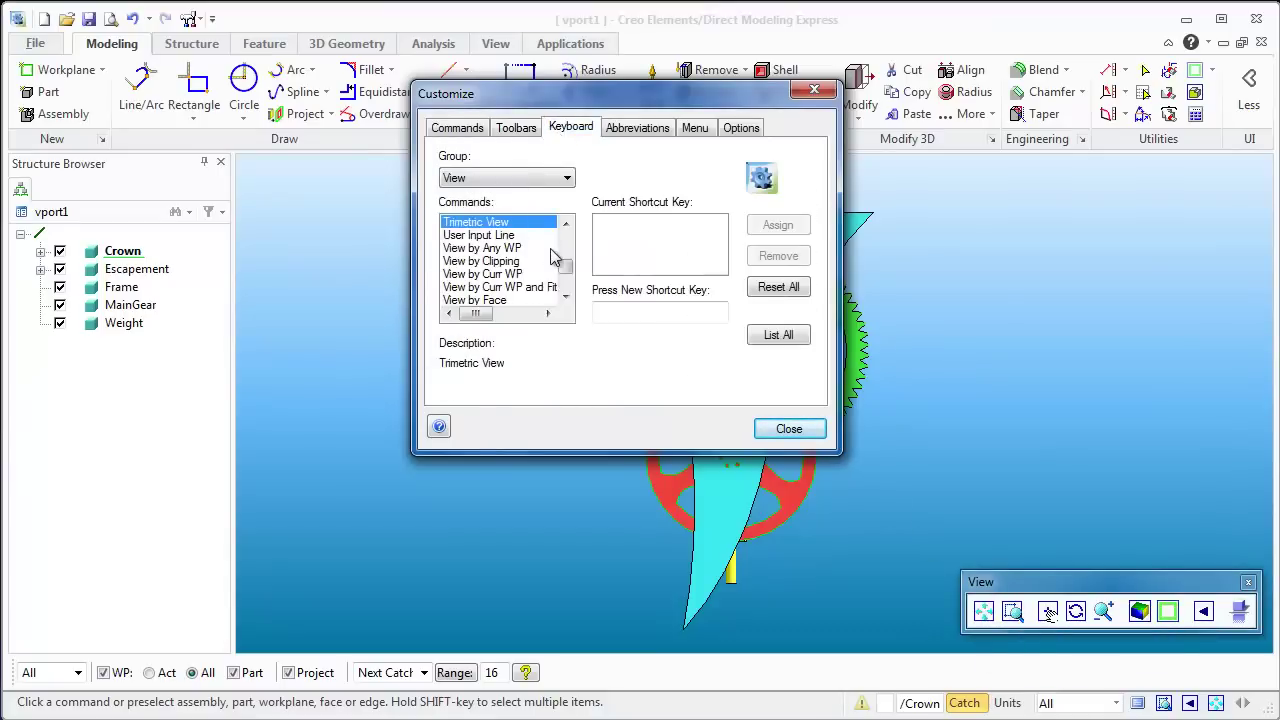
drag(566, 270, 566, 245)
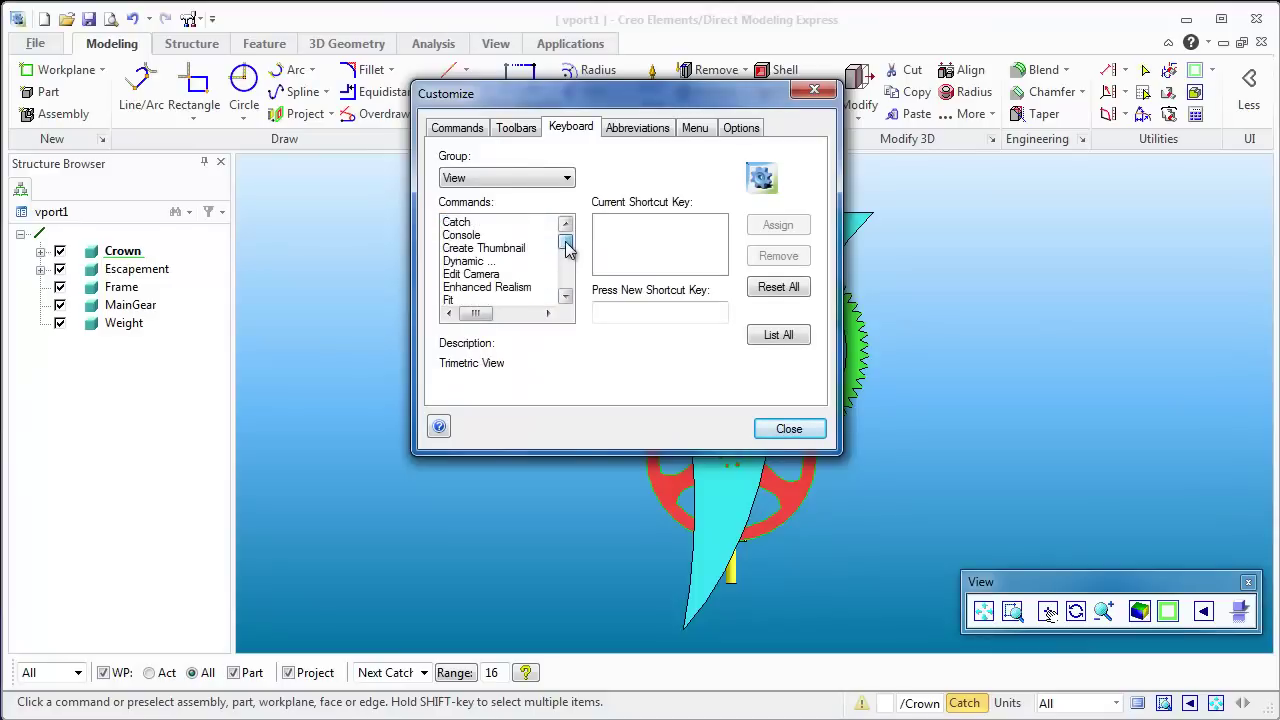
click(470, 300)
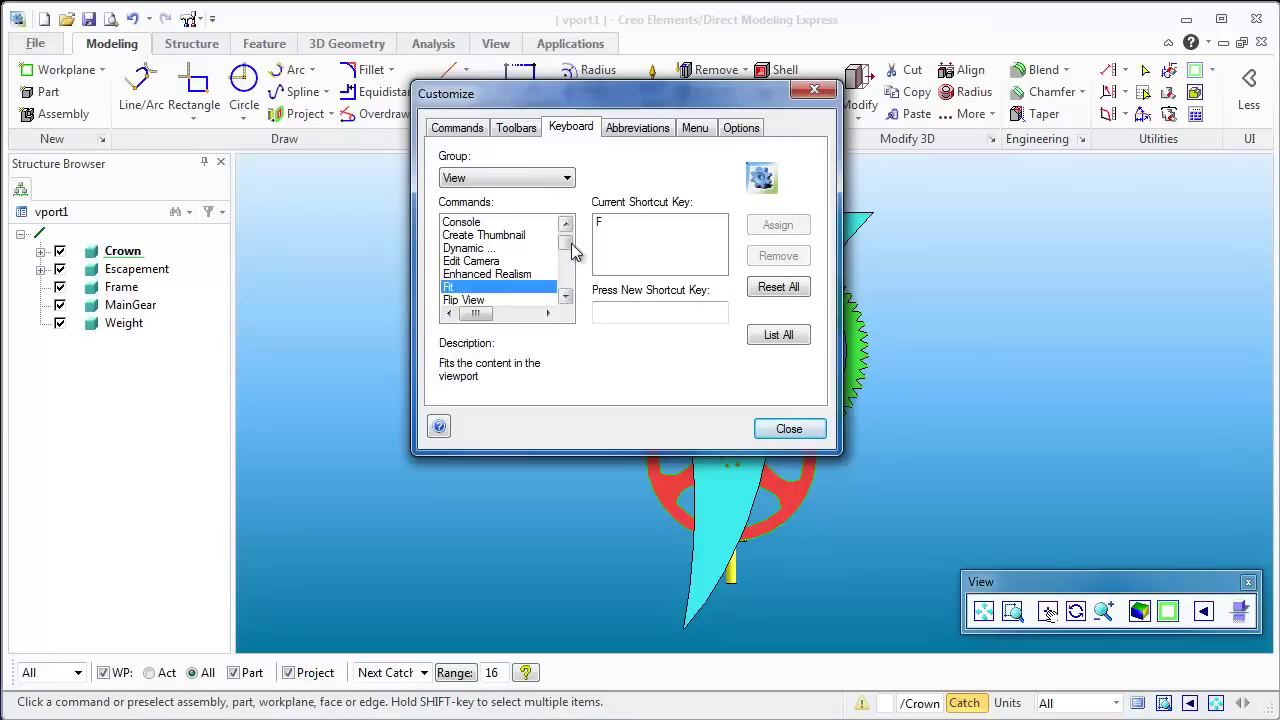
drag(570, 248, 567, 273)
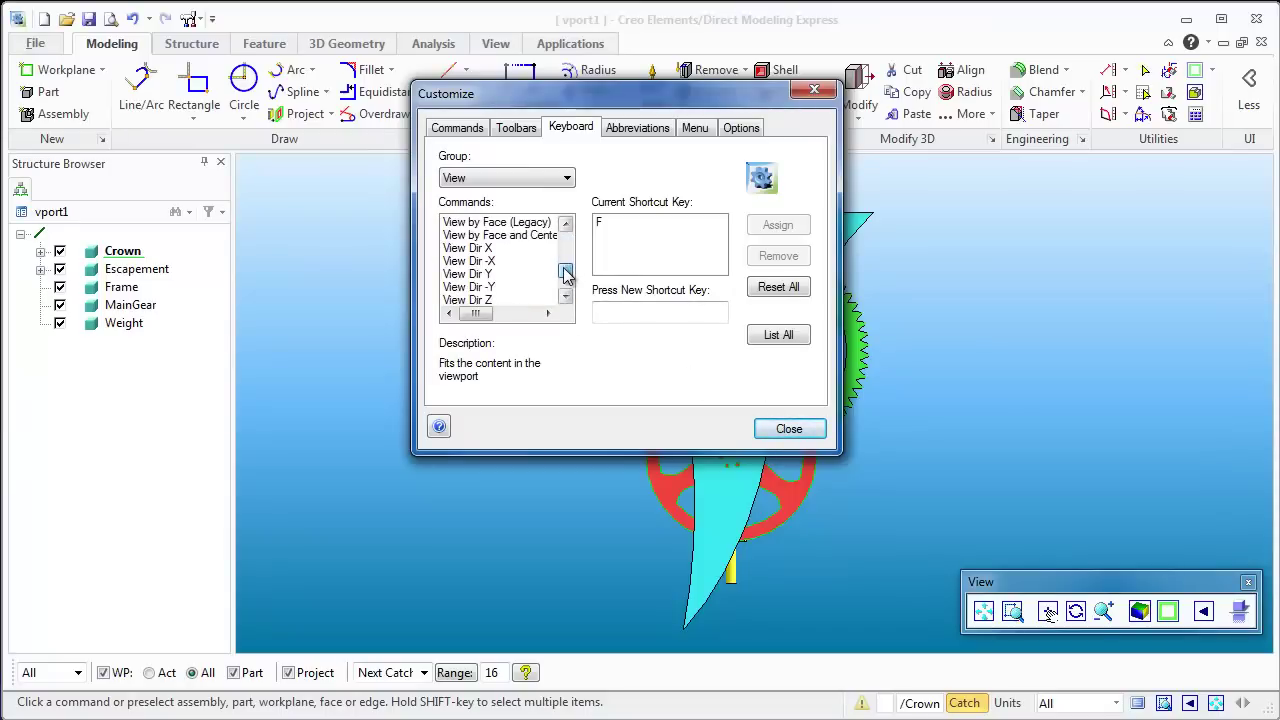
click(505, 237)
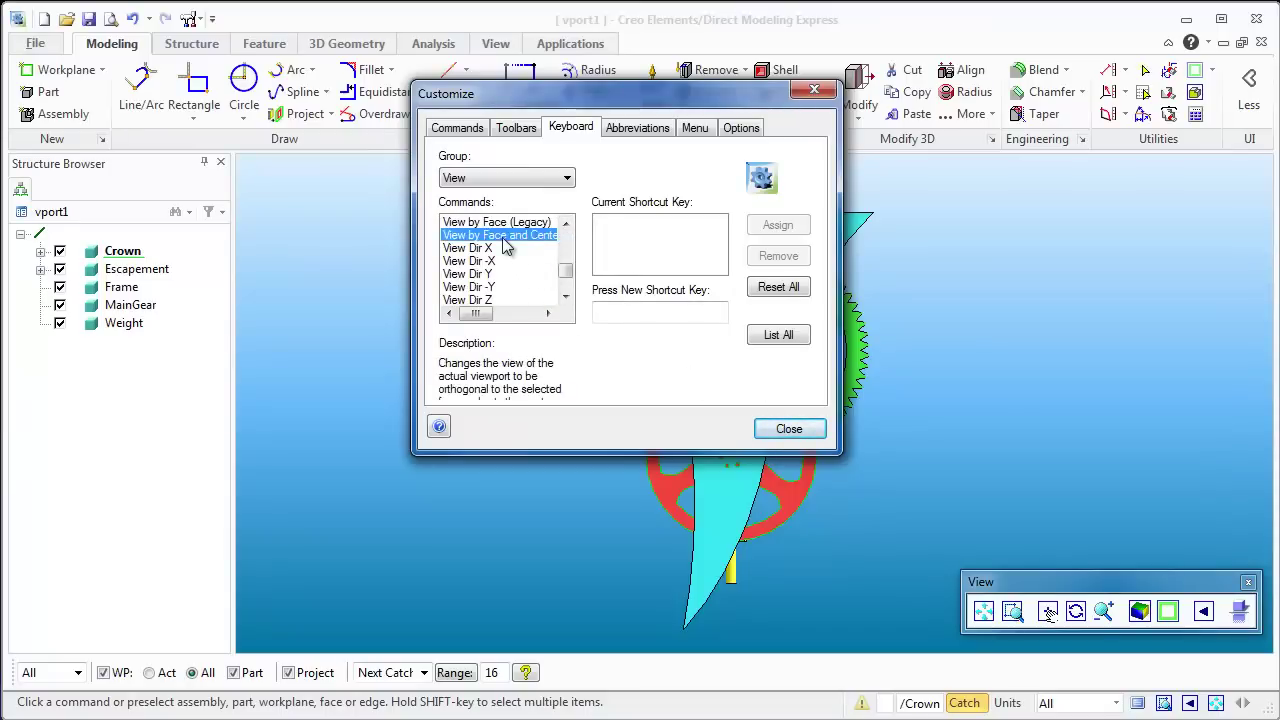
key(Up)
key(Up)
key(Up)
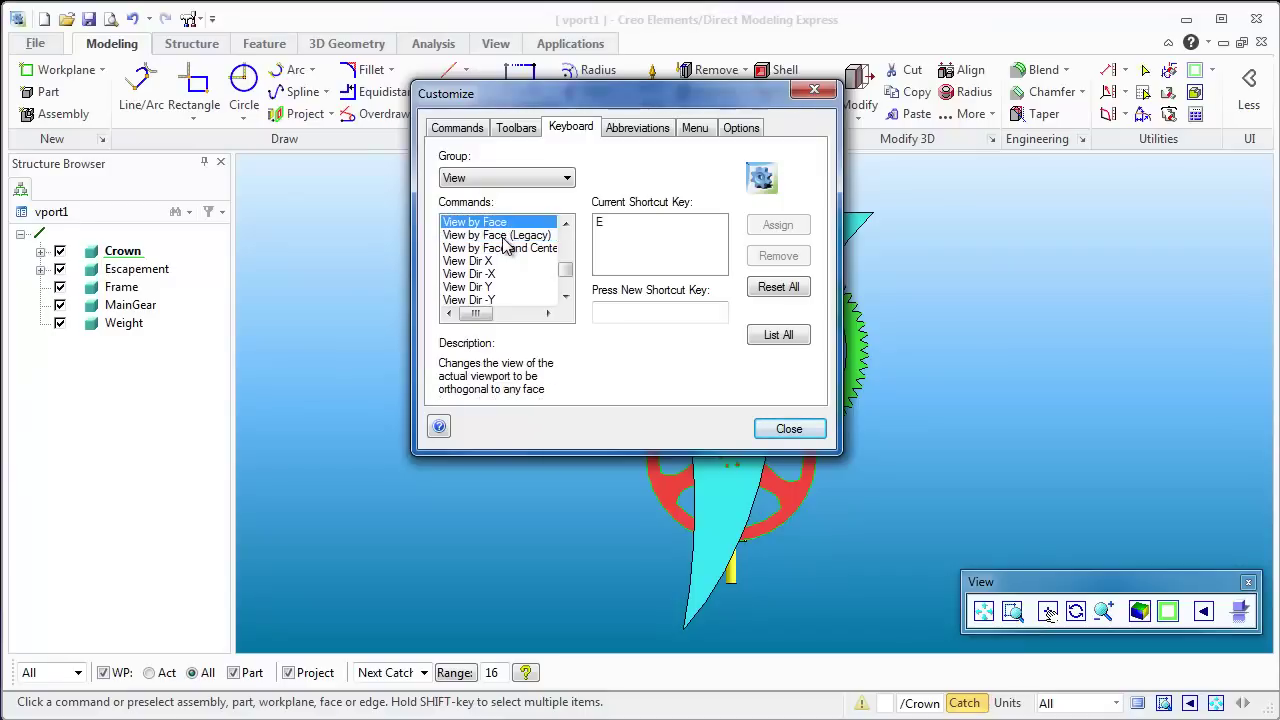
key(Down)
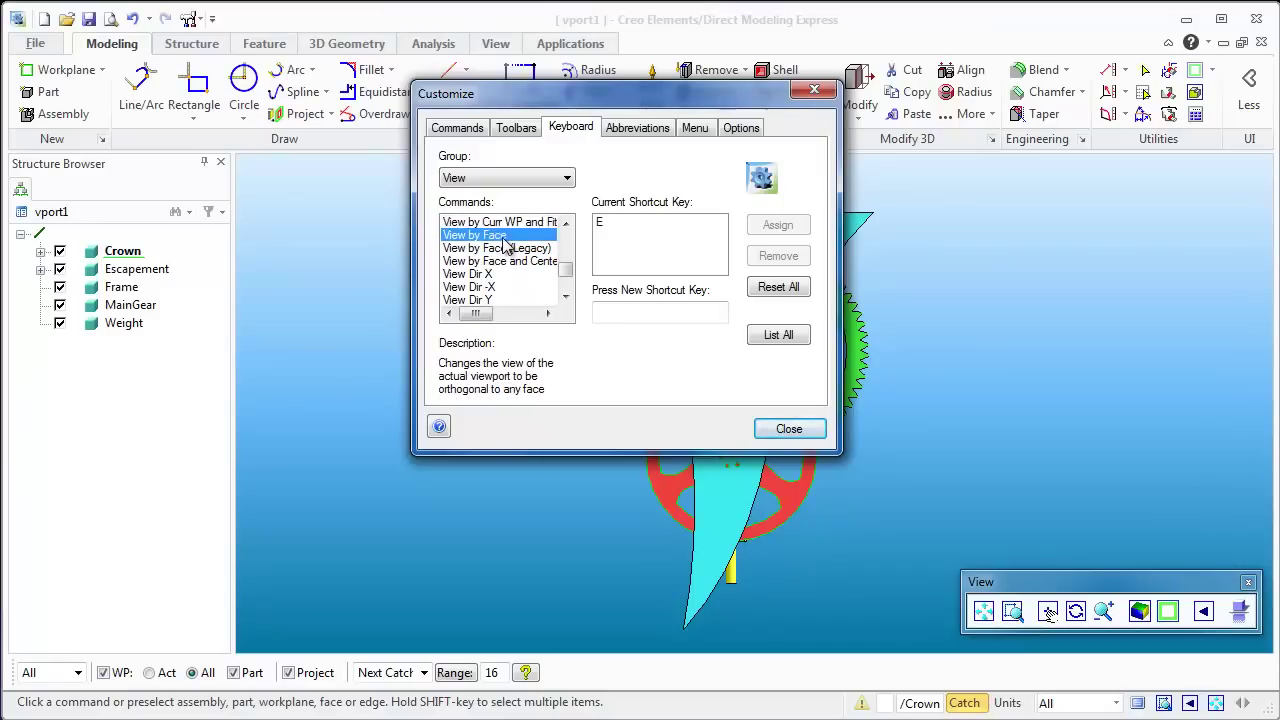
Close the Customize dialog, snap the clock to a top view, then orbit and select the Frame
click(789, 428)
mouse_move(614, 431)
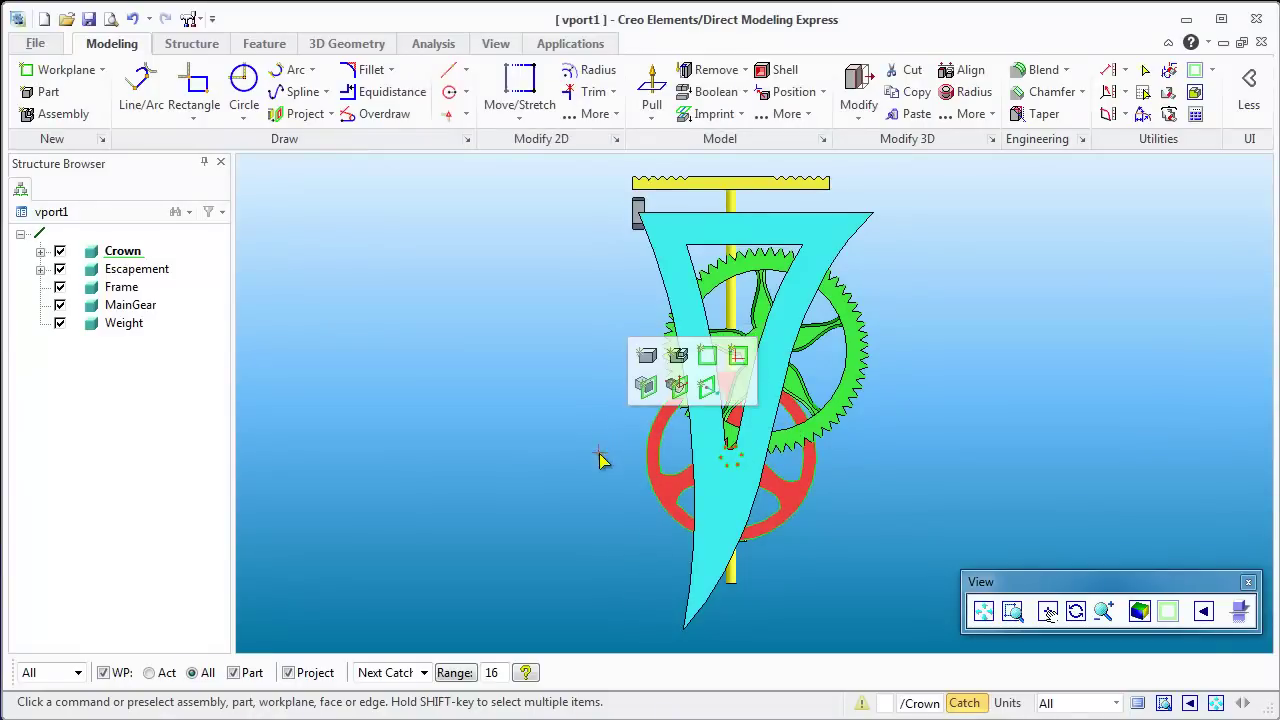
key(Up)
middle_drag(680, 489, 646, 520)
click(646, 520)
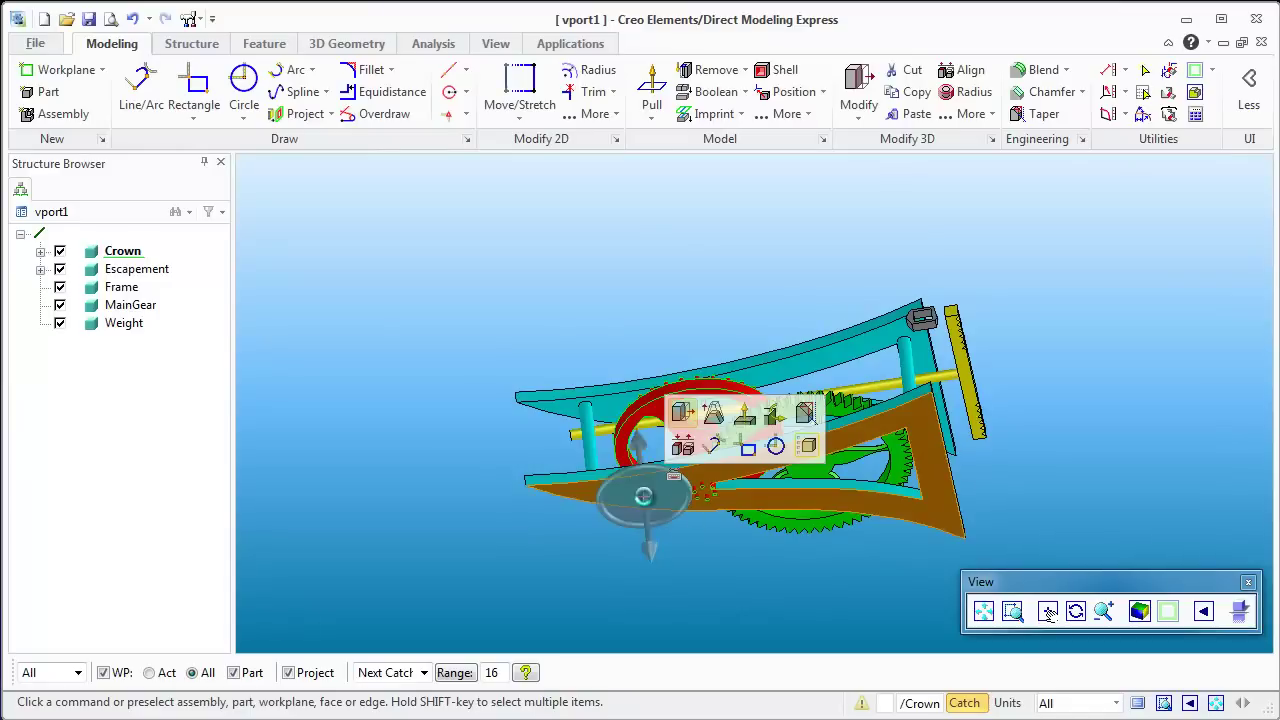
Turn the view square to several picked faces on the frame and crown, orbiting between picks
click(632, 503)
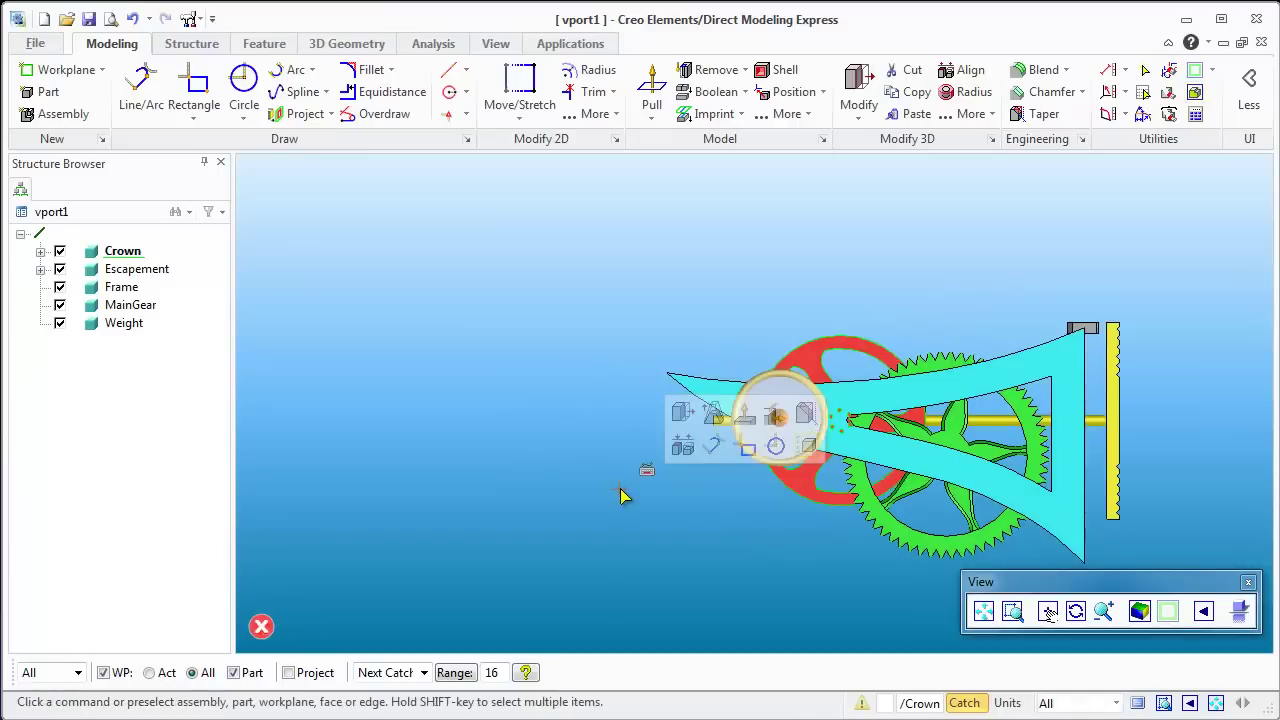
click(800, 405)
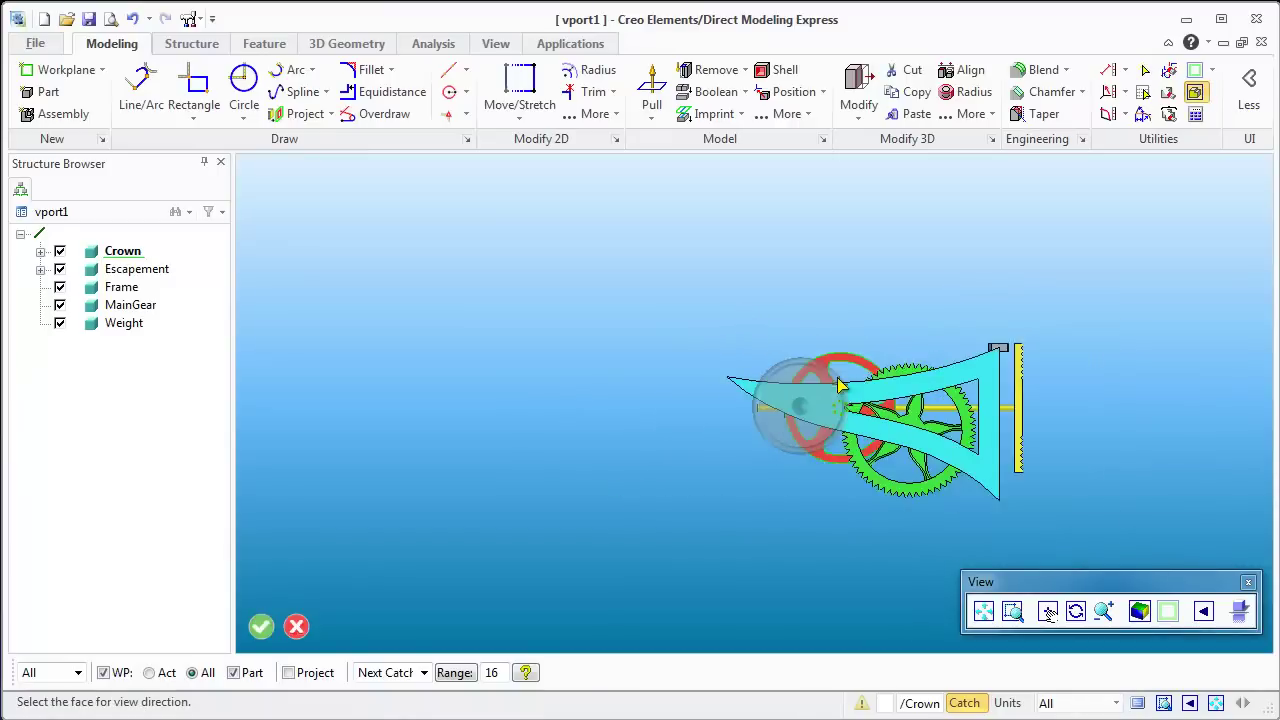
scroll(840, 385, up, 5)
middle_drag(840, 385, 857, 313)
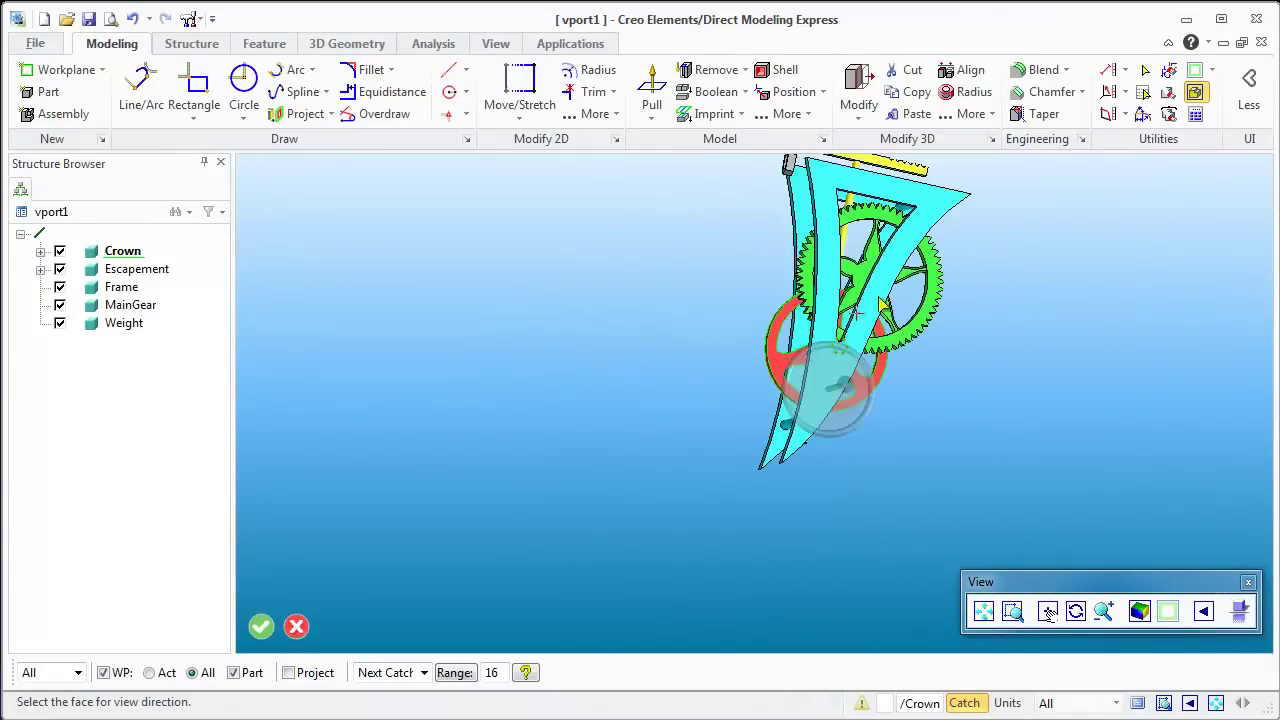
click(857, 313)
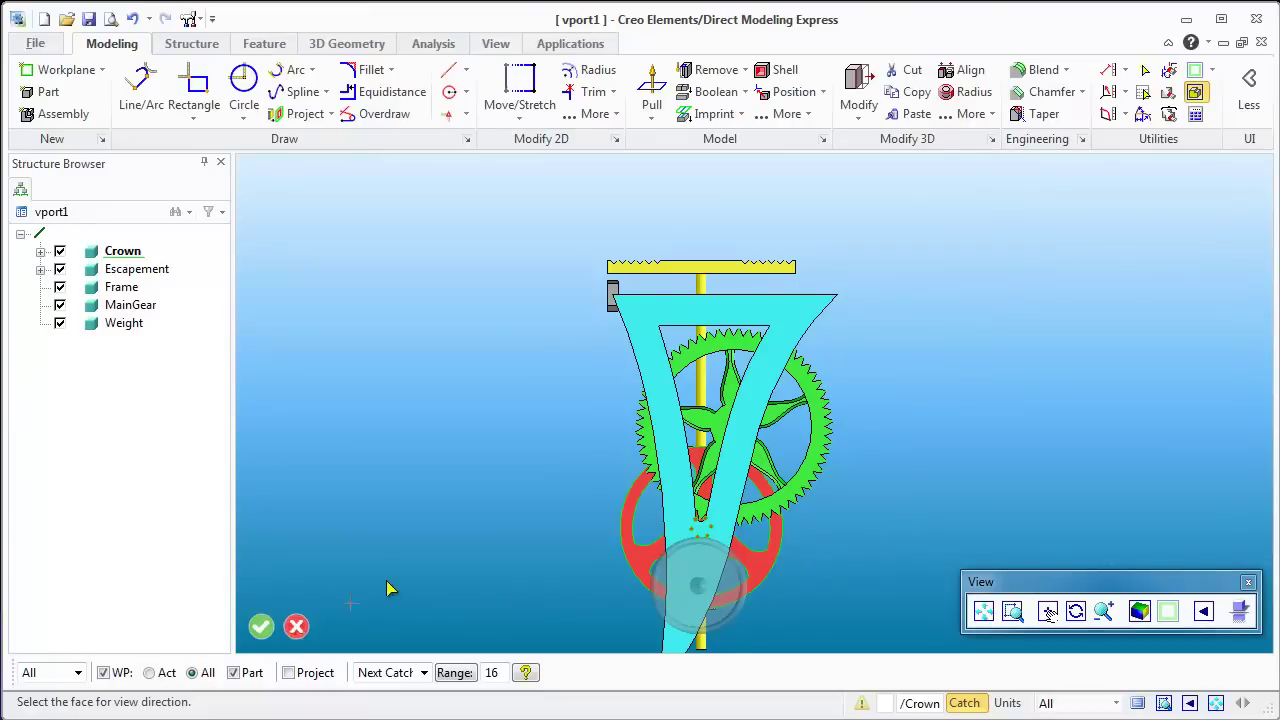
middle_drag(420, 537, 562, 252)
click(548, 238)
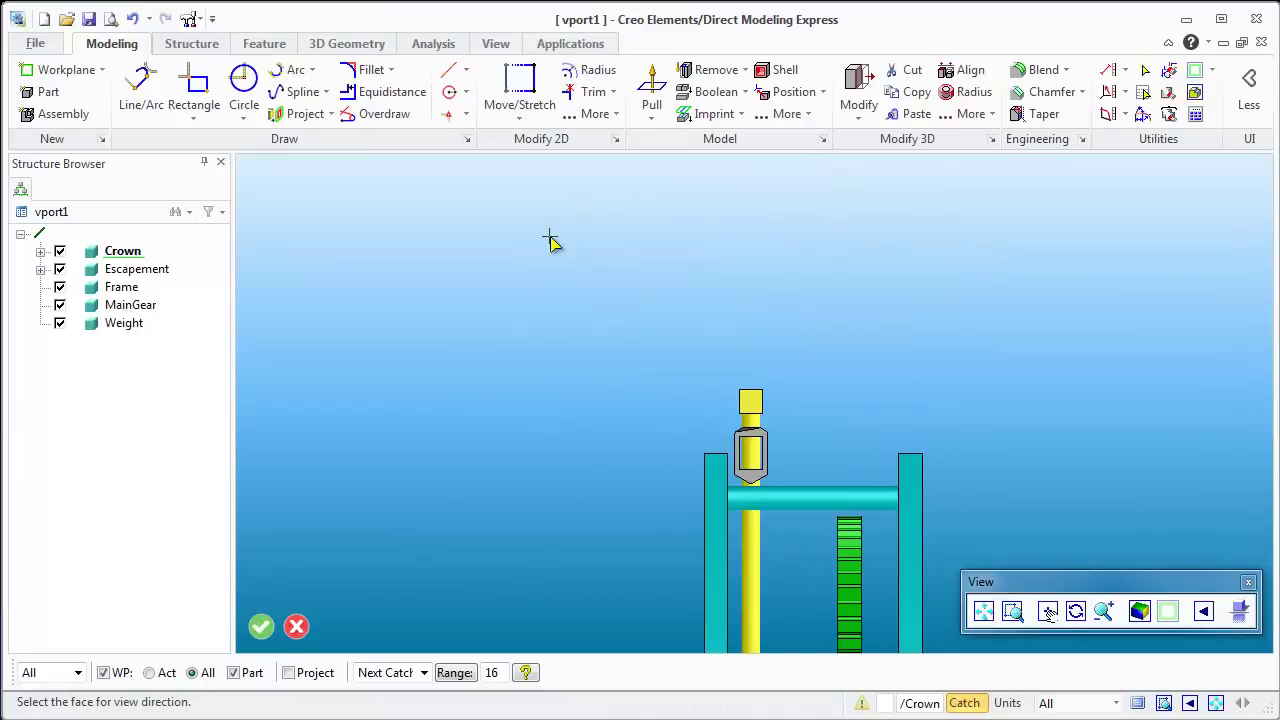
middle_drag(575, 490, 585, 432)
scroll(913, 420, up, 5)
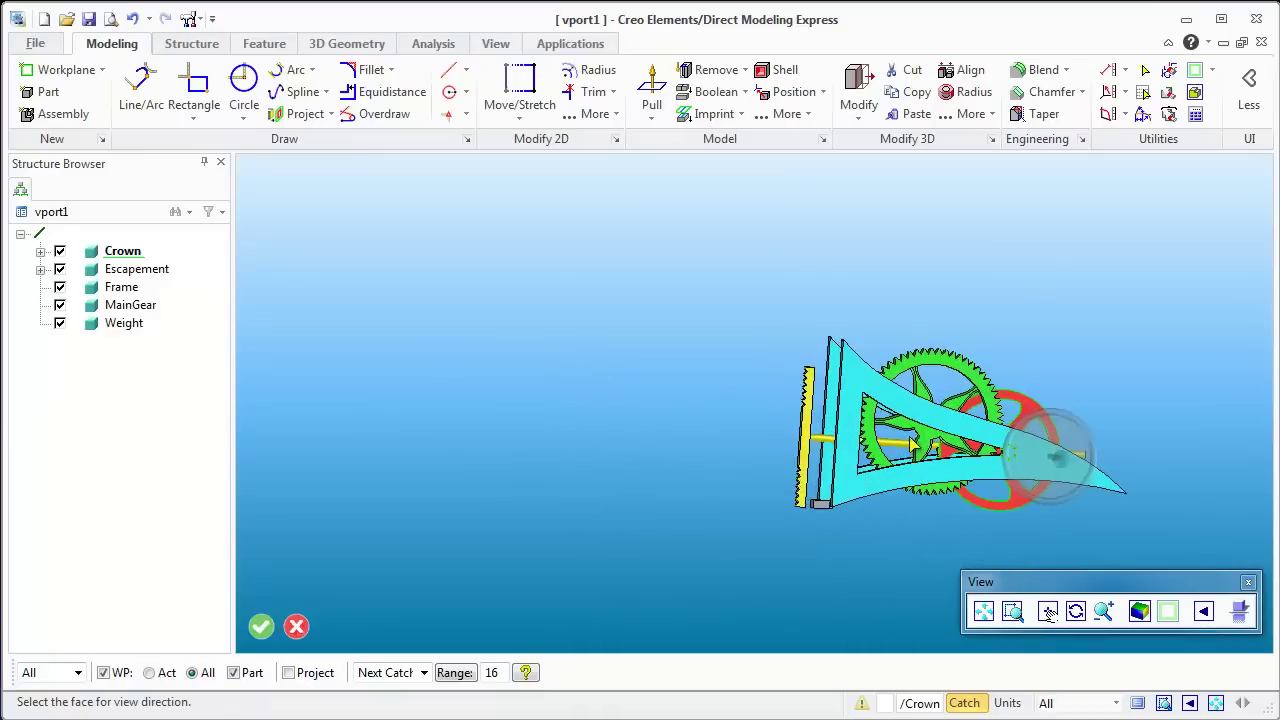
Align the view square to a picked face, then orbit the clock to a tilted view from below
click(913, 420)
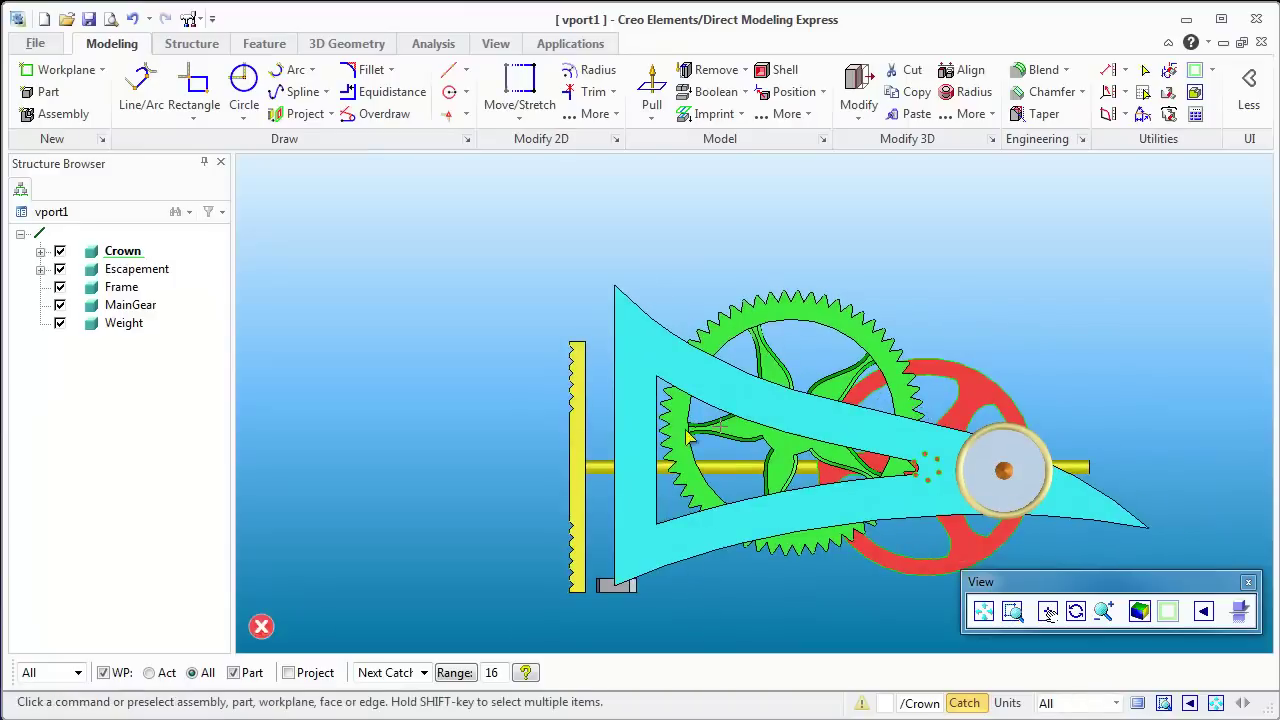
middle_drag(506, 463, 460, 383)
scroll(549, 603, down, 4)
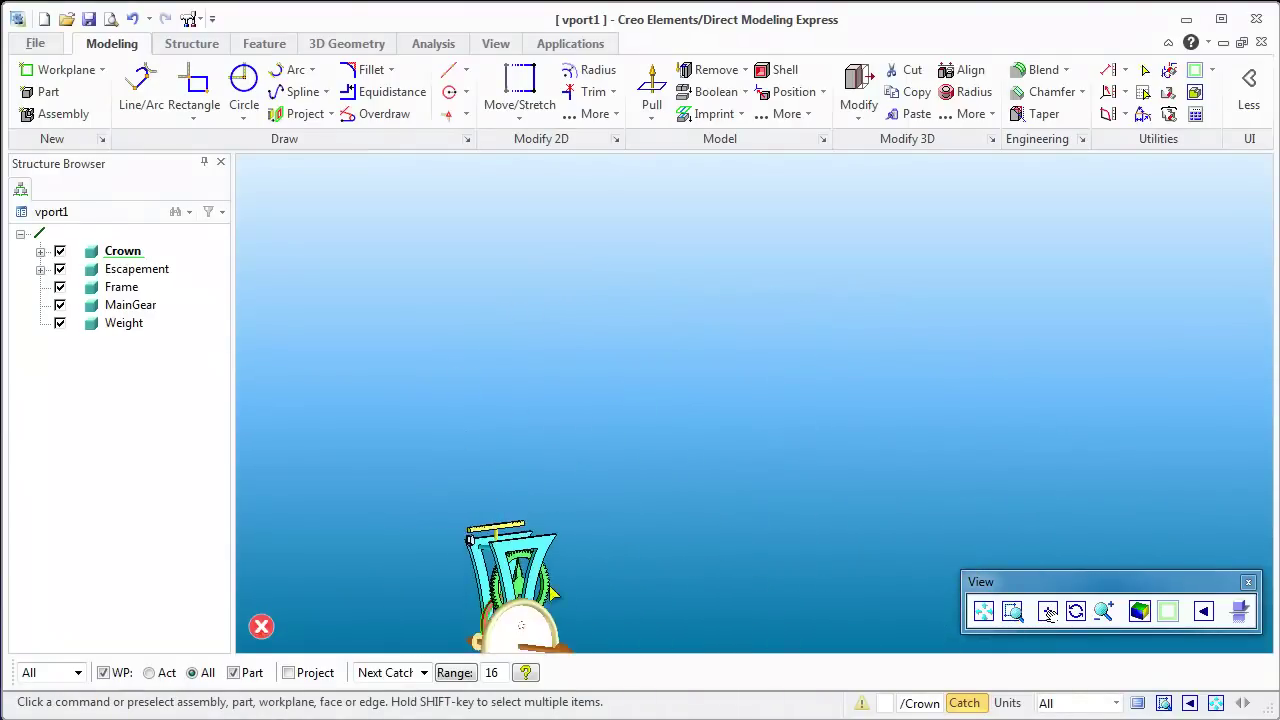
scroll(549, 603, up, 5)
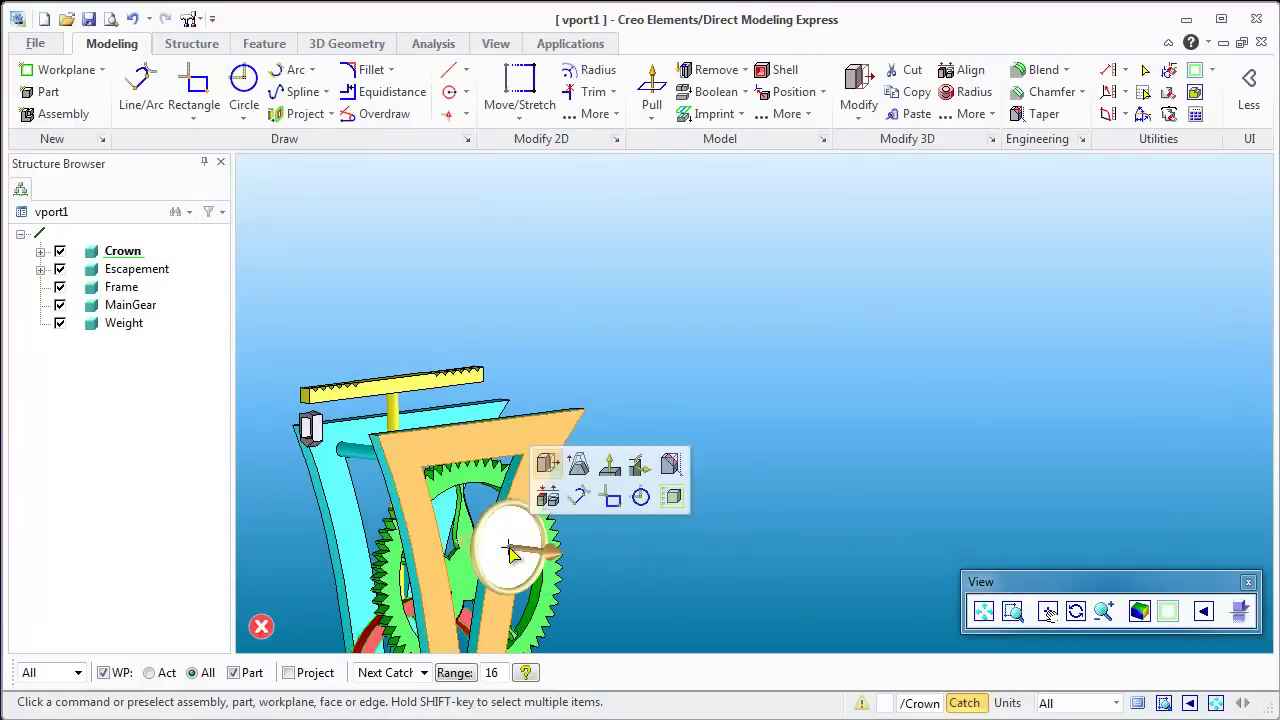
drag(510, 553, 512, 420)
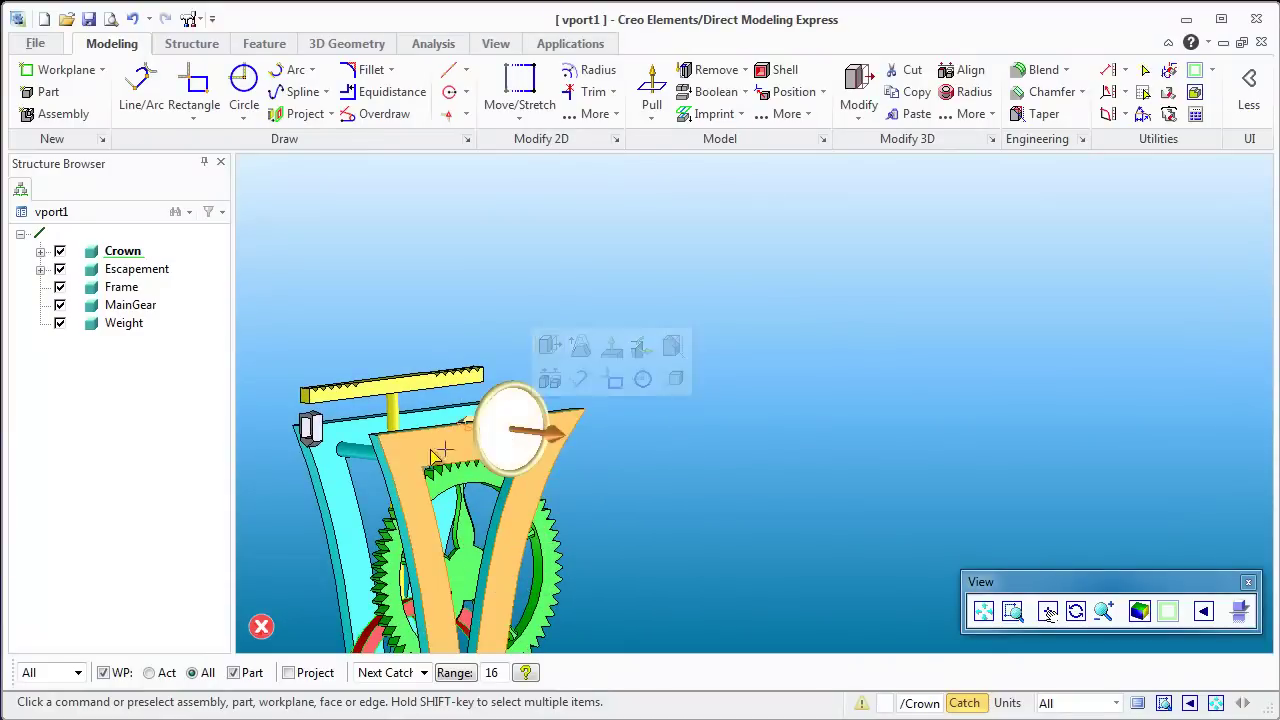
Reselect the Frame, look square at its front face, then orbit to a front-oblique view
click(261, 626)
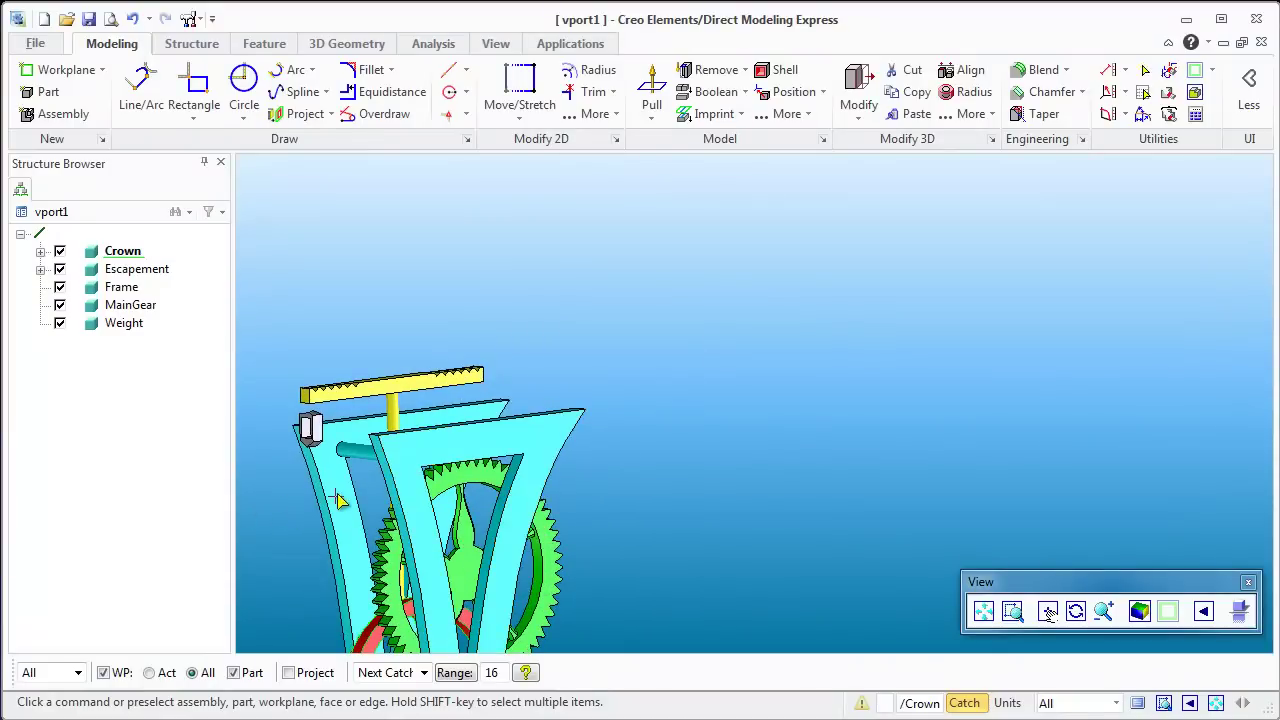
click(420, 466)
click(422, 468)
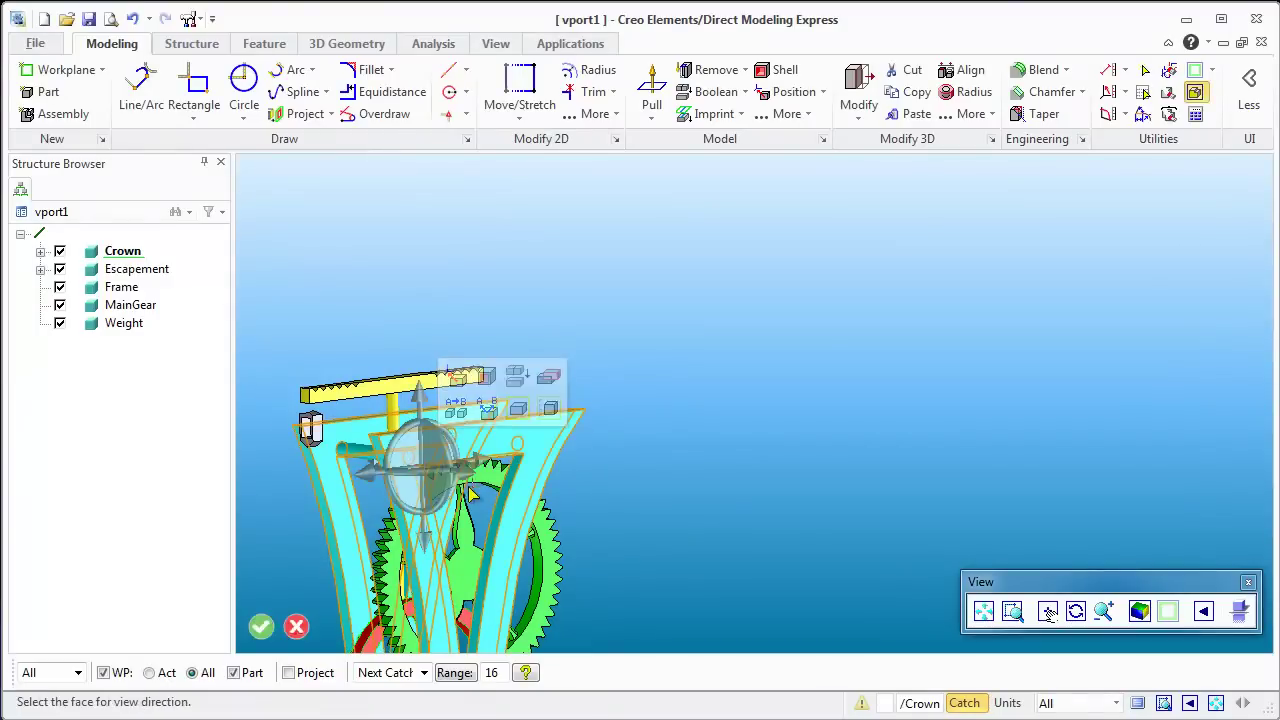
click(533, 490)
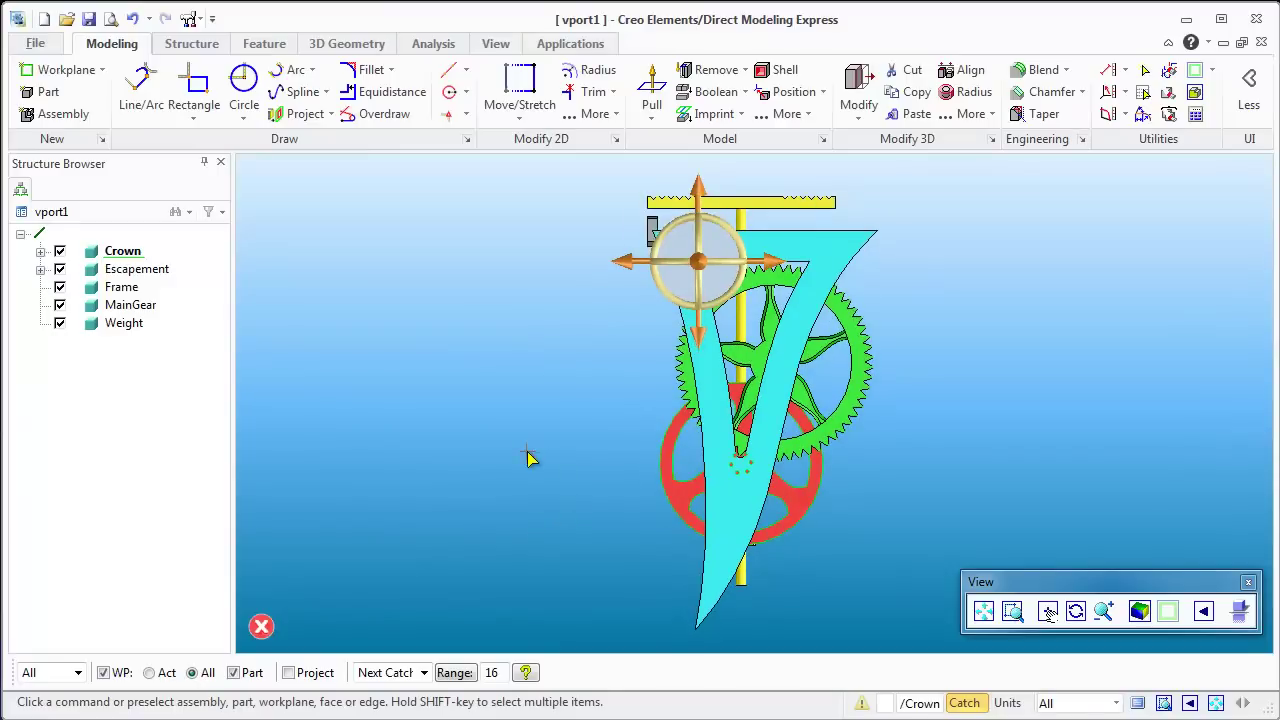
click(540, 461)
middle_drag(549, 465, 586, 472)
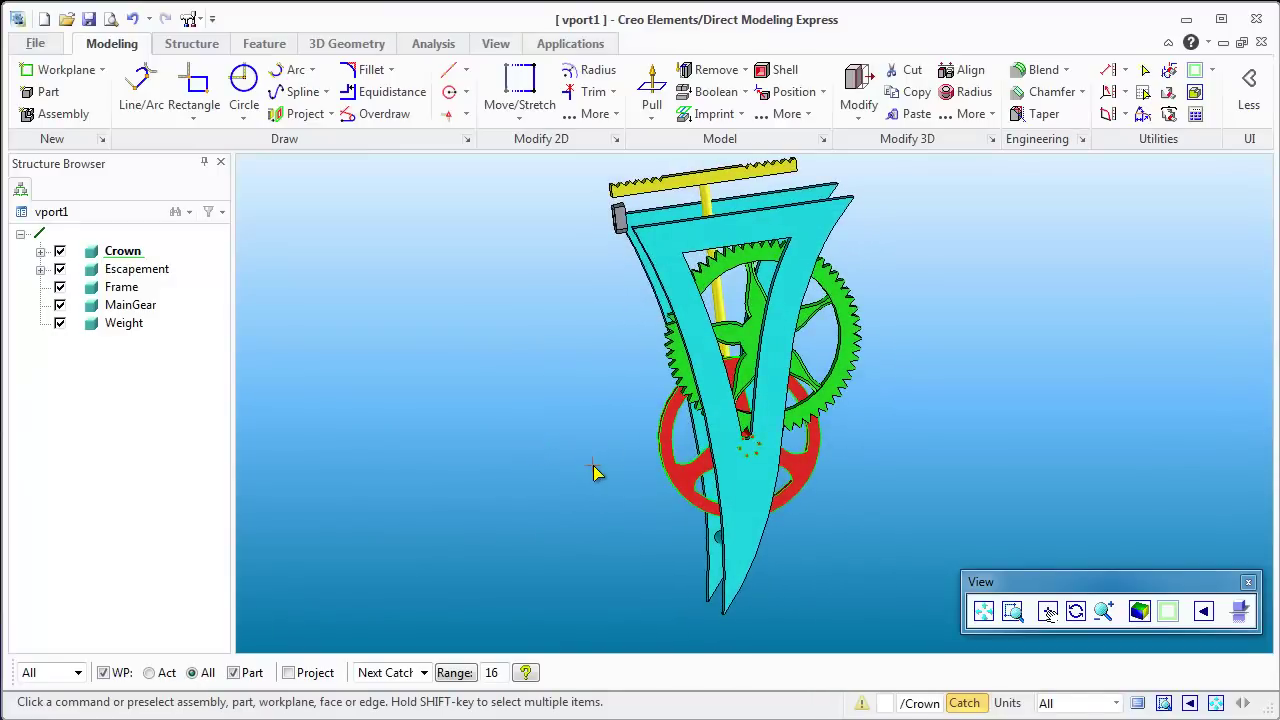
middle_drag(462, 392, 580, 323)
Open the Customize settings from the File menu and show the Keyboard shortcuts
click(41, 45)
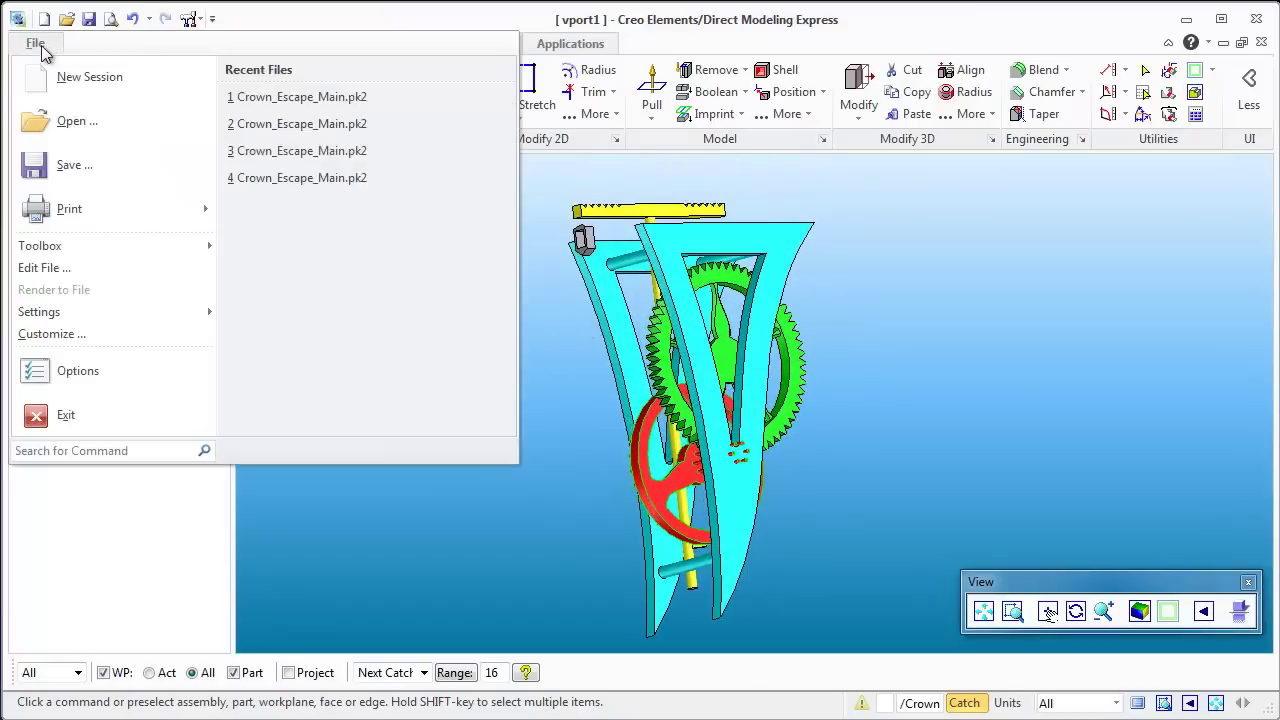
click(55, 331)
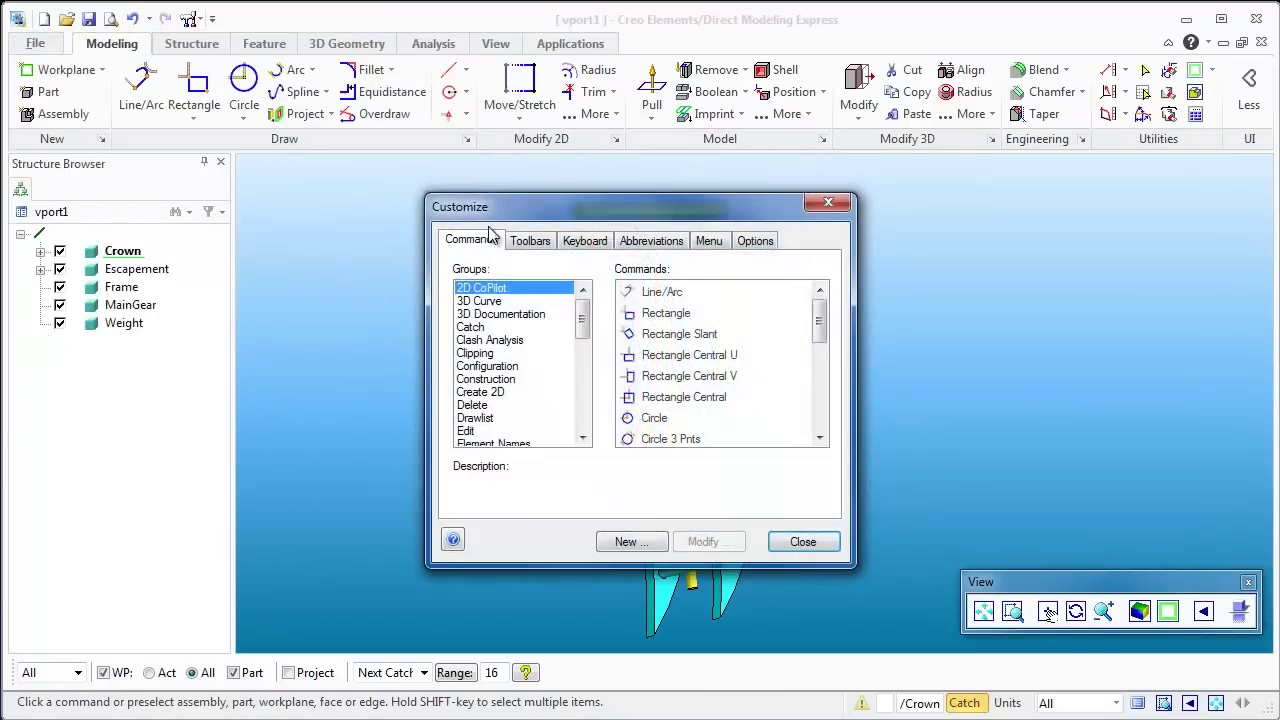
click(588, 242)
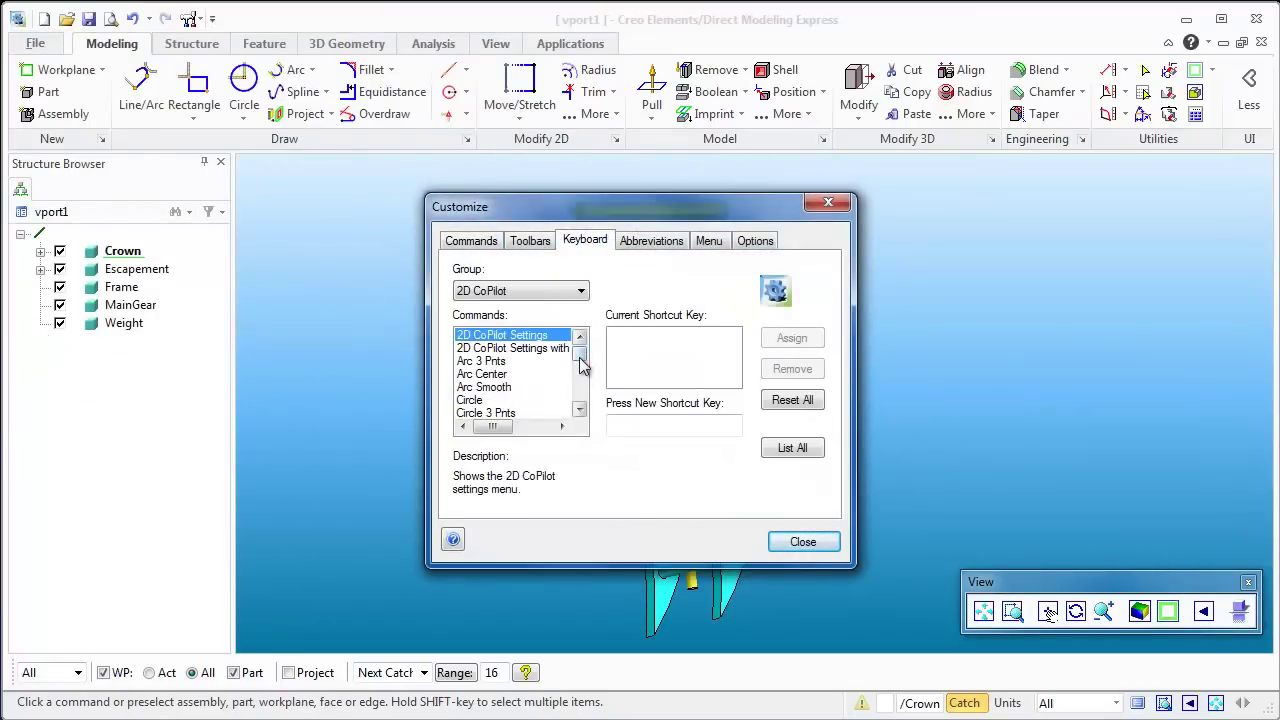
drag(580, 354, 580, 395)
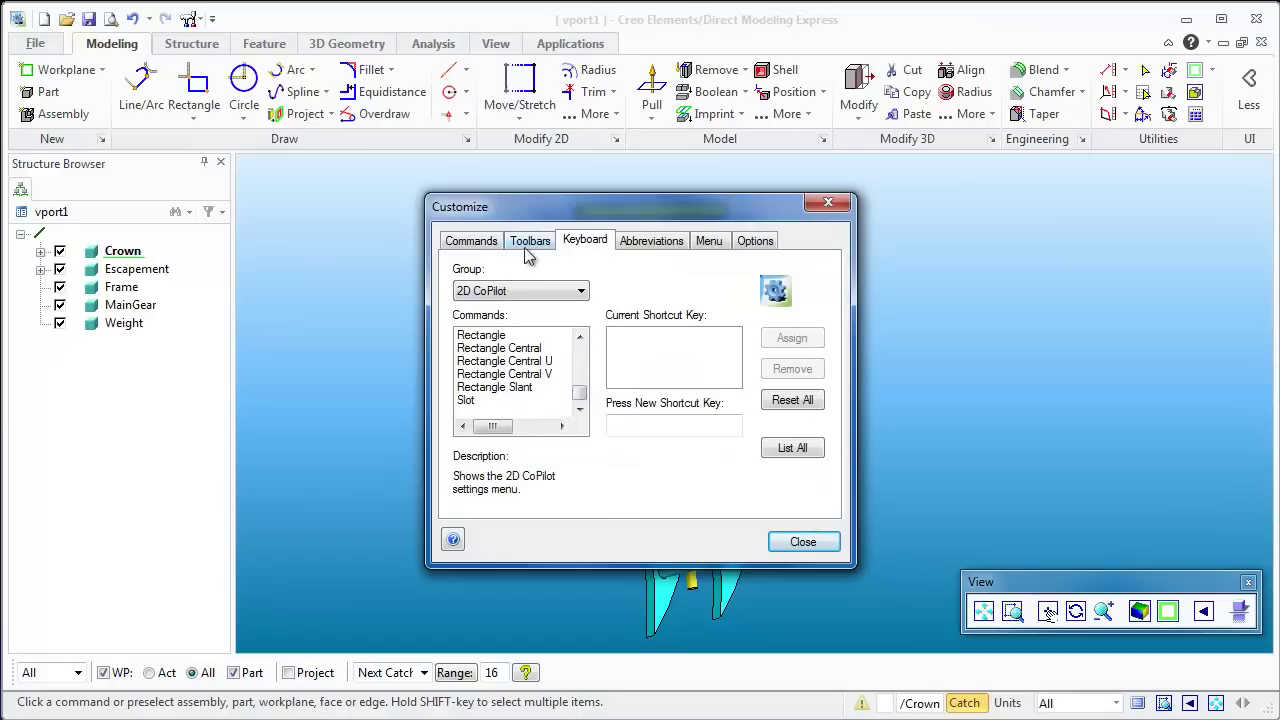
Set the keyboard shortcut command group to View
click(490, 295)
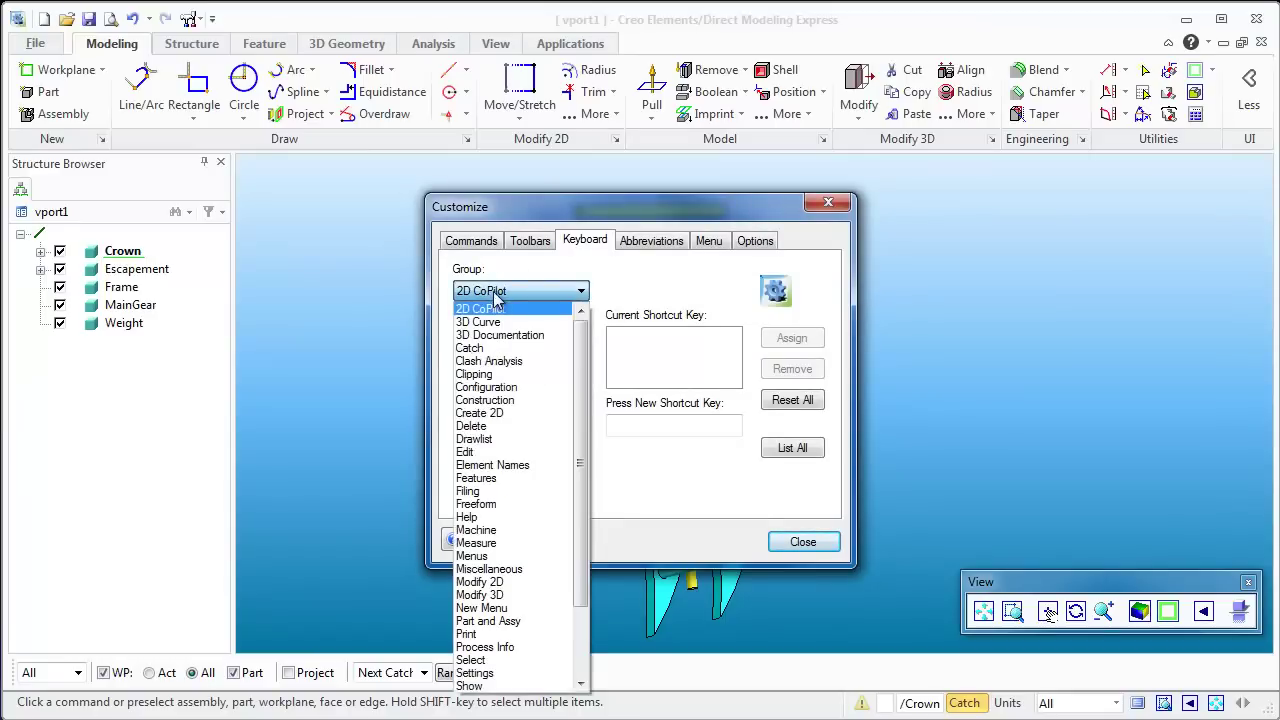
click(495, 293)
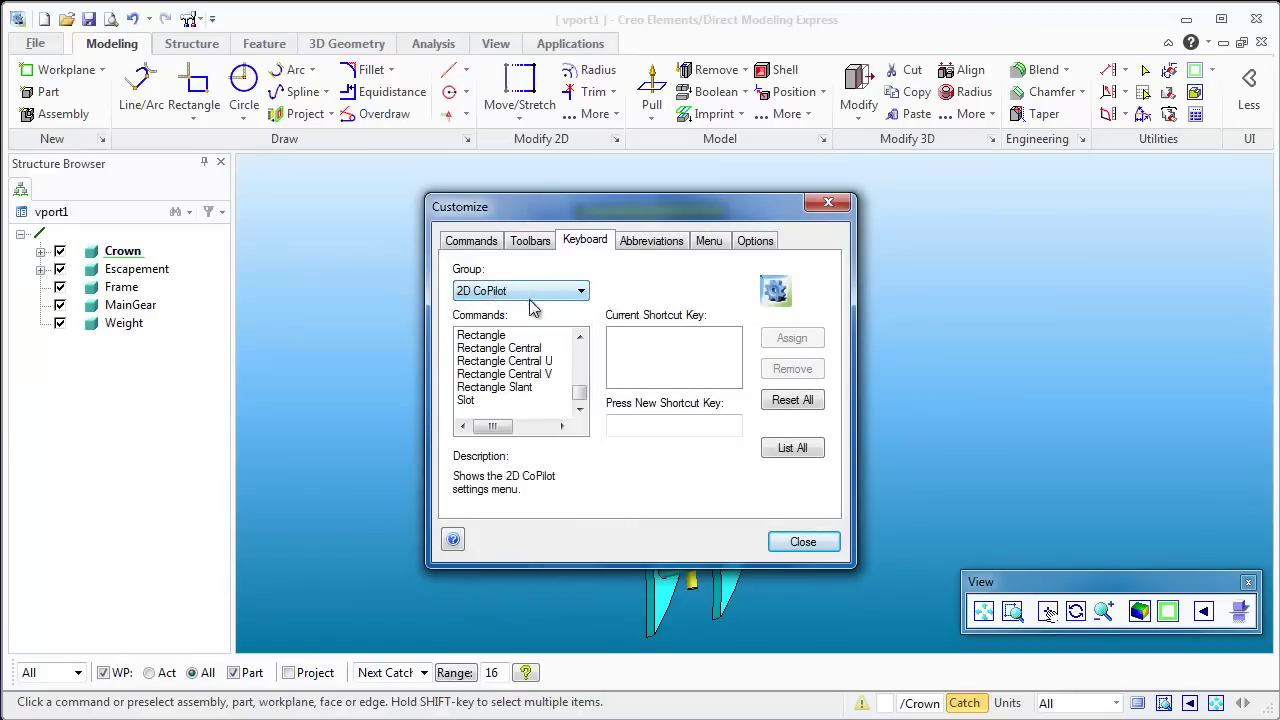
click(560, 291)
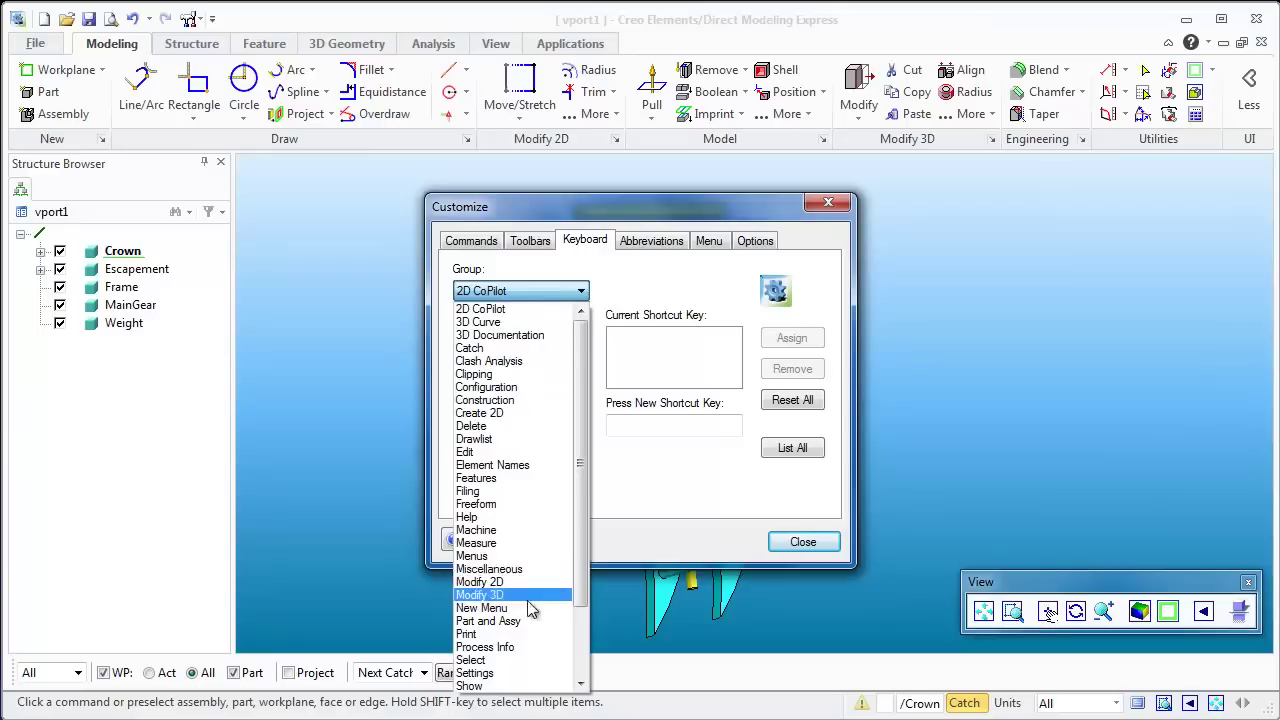
scroll(527, 567, down, 2)
scroll(527, 567, down, 1)
click(505, 632)
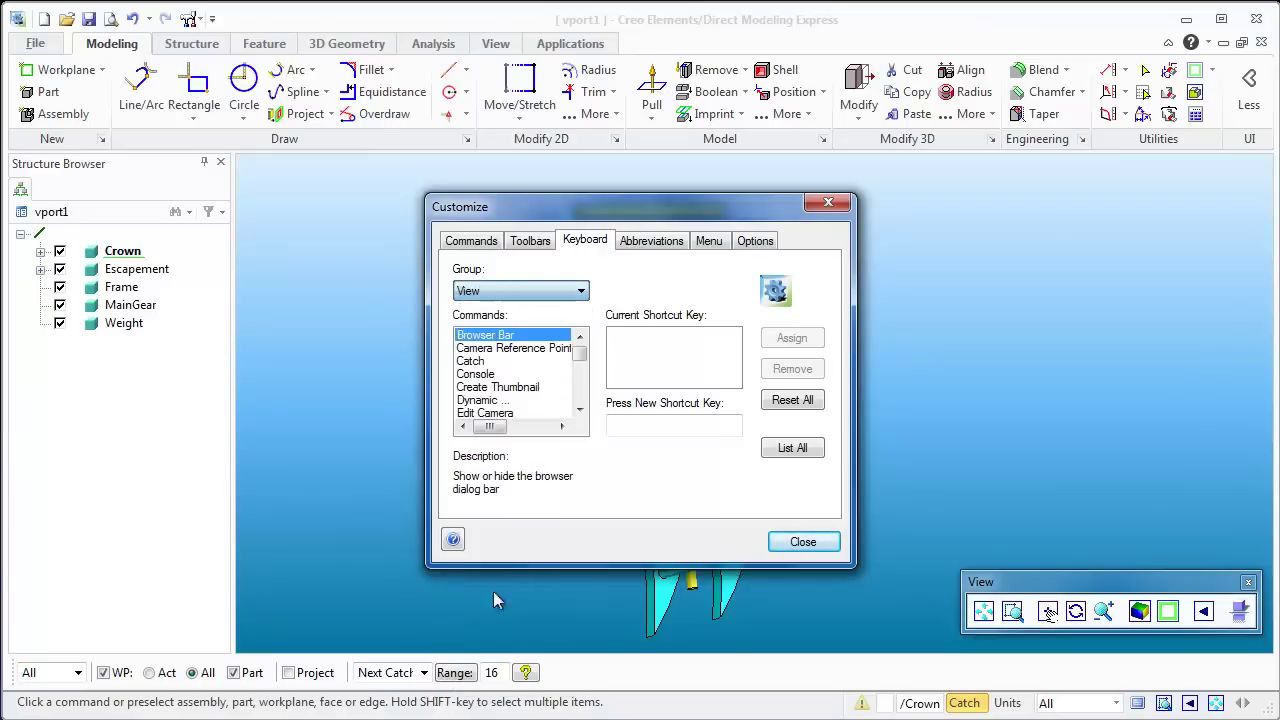
Browse the View group's command list, then reselect the View group
drag(580, 358, 582, 422)
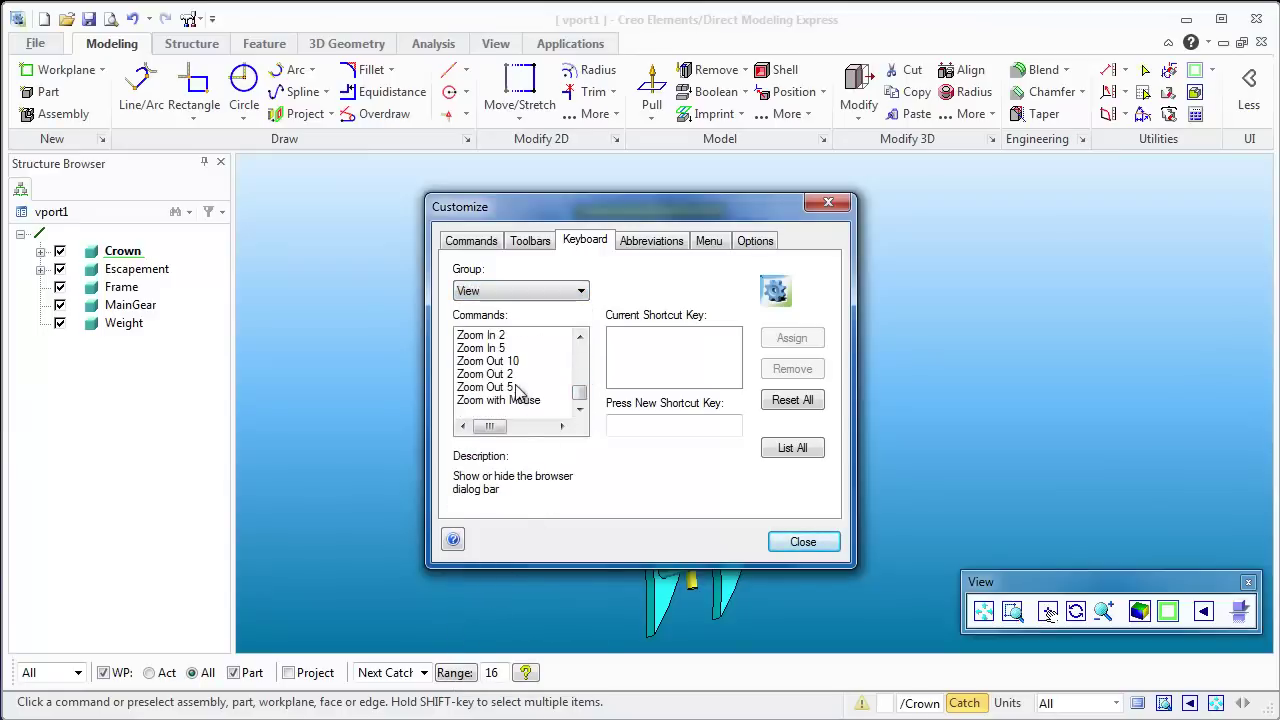
scroll(517, 393, up, 1)
scroll(517, 393, up, 1)
scroll(517, 393, down, 1)
scroll(540, 385, down, 2)
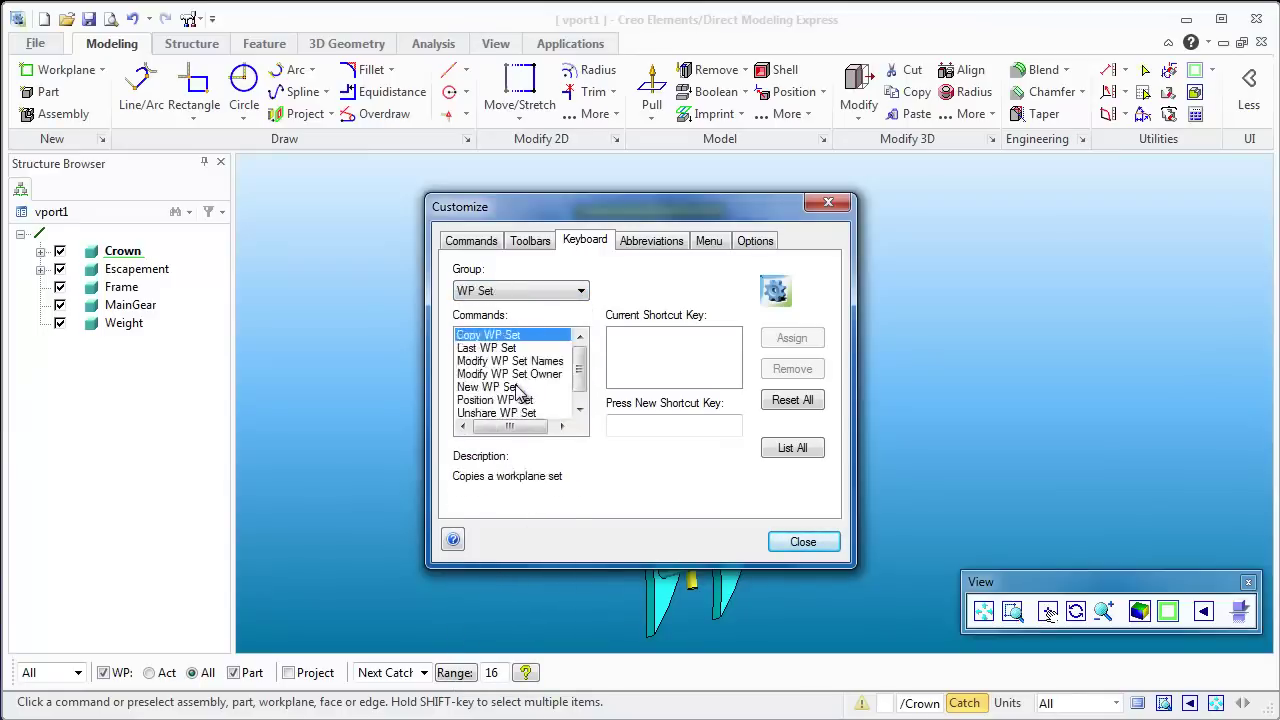
scroll(583, 373, down, 1)
scroll(583, 373, down, 3)
click(545, 300)
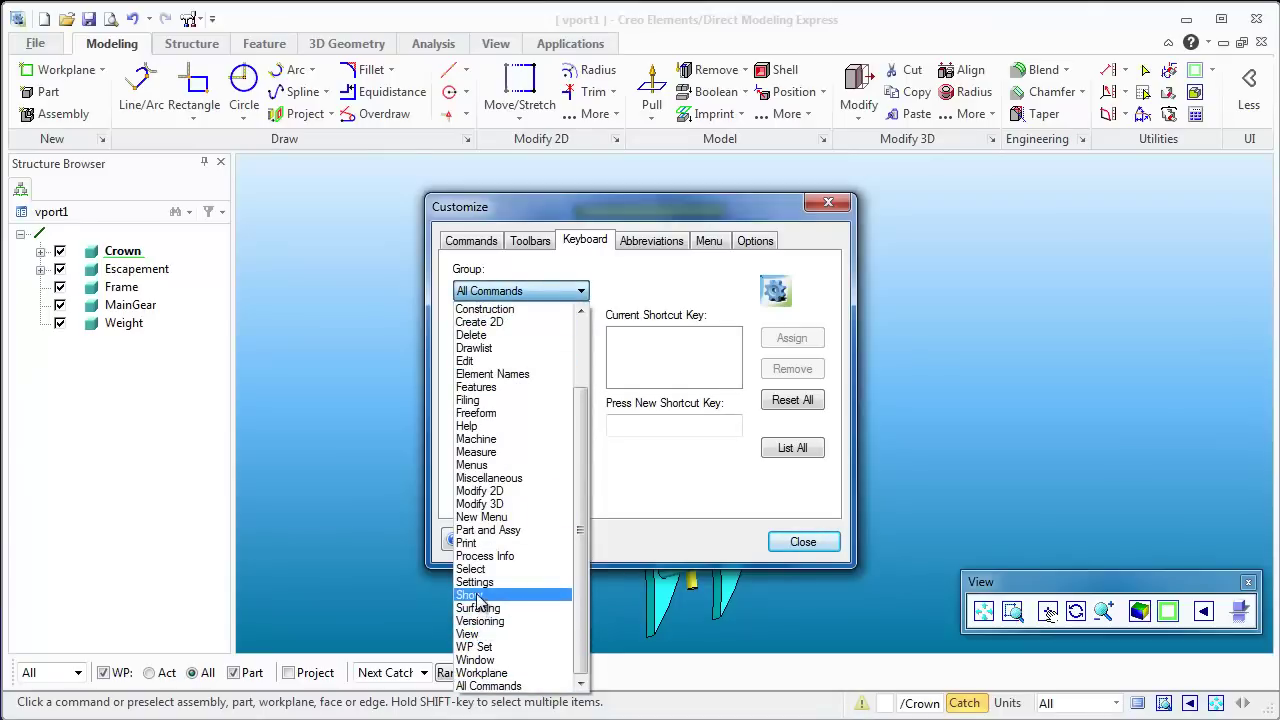
click(468, 634)
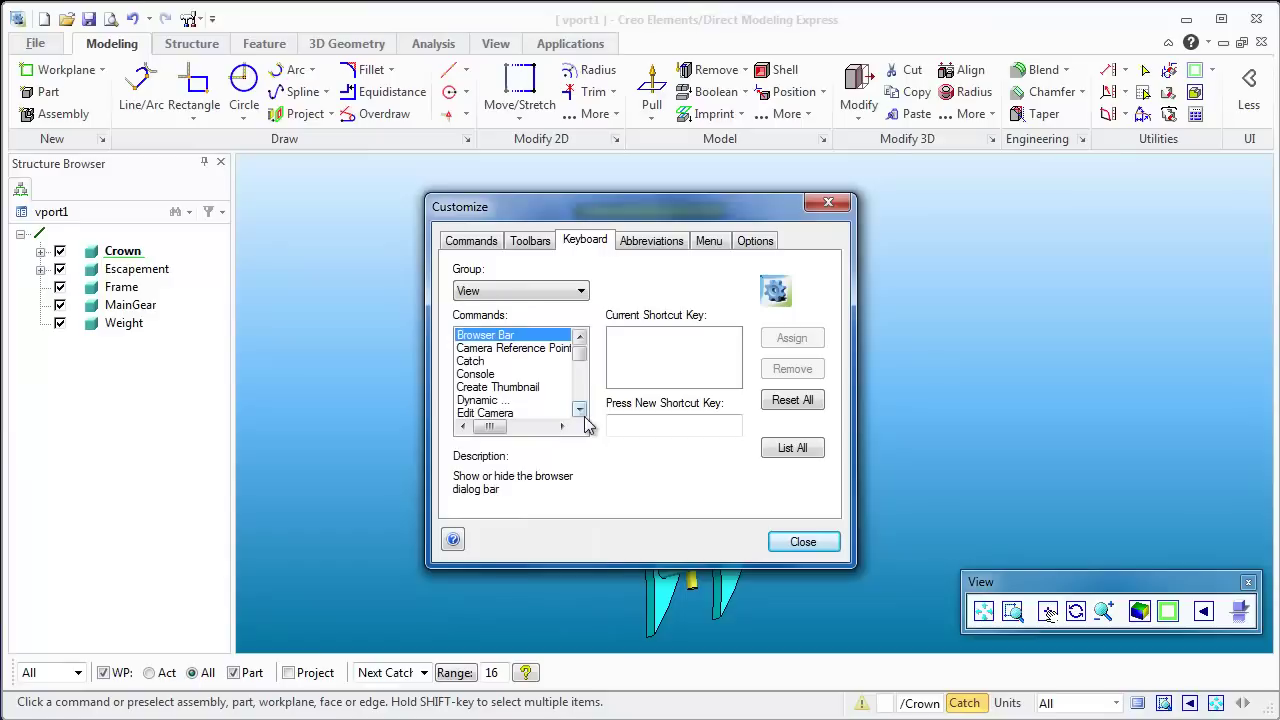
Select View Dir -X to confirm its W shortcut, then close Customize
drag(580, 356, 580, 405)
scroll(555, 372, up, 4)
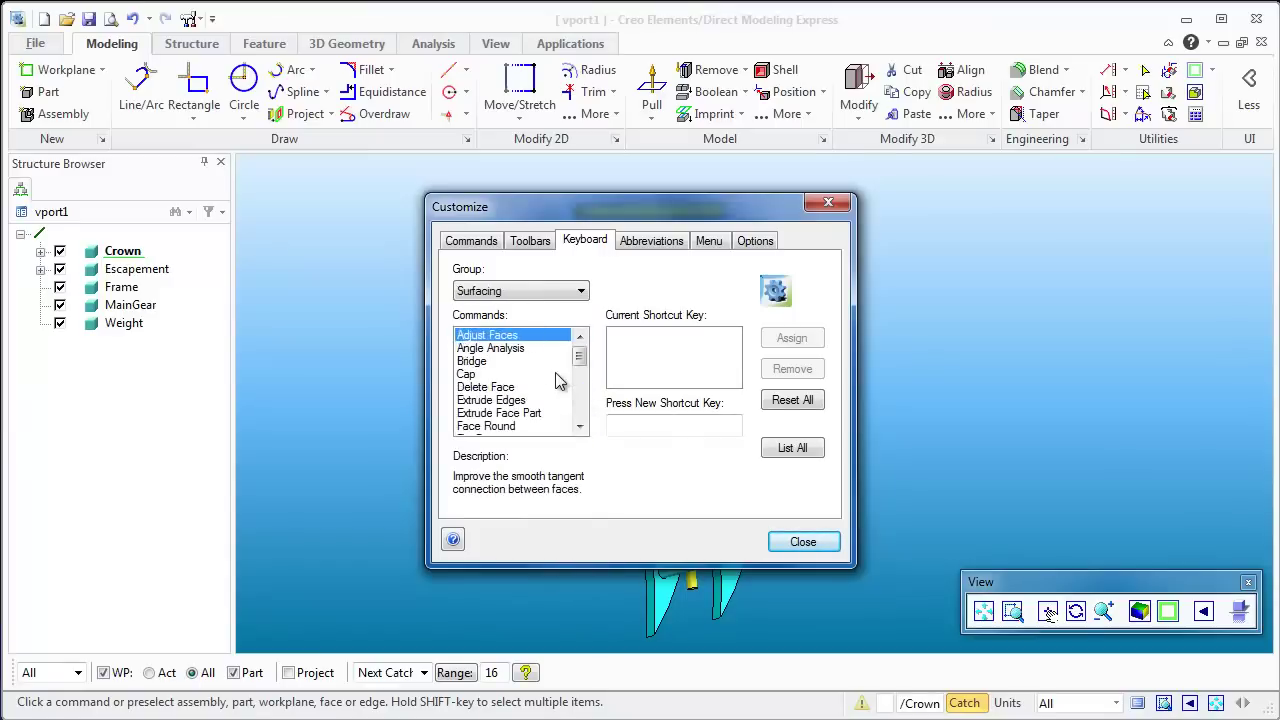
scroll(555, 380, down, 3)
drag(580, 345, 581, 386)
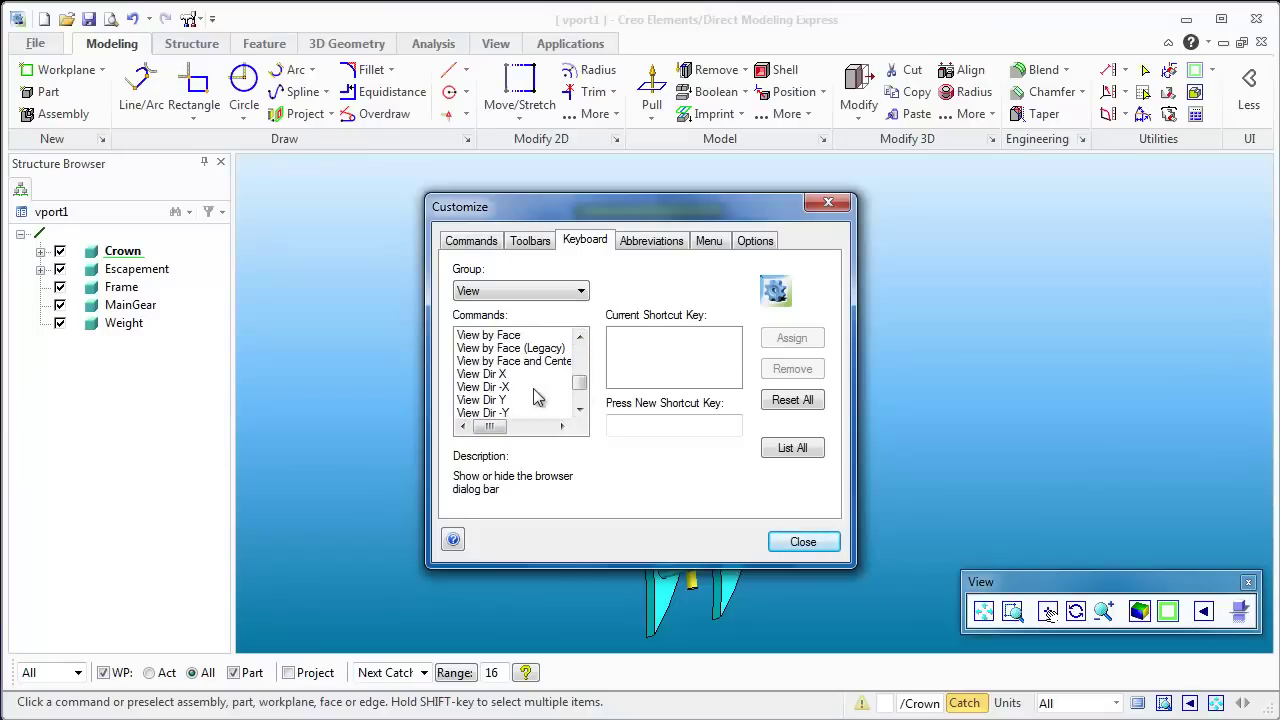
click(504, 375)
click(491, 388)
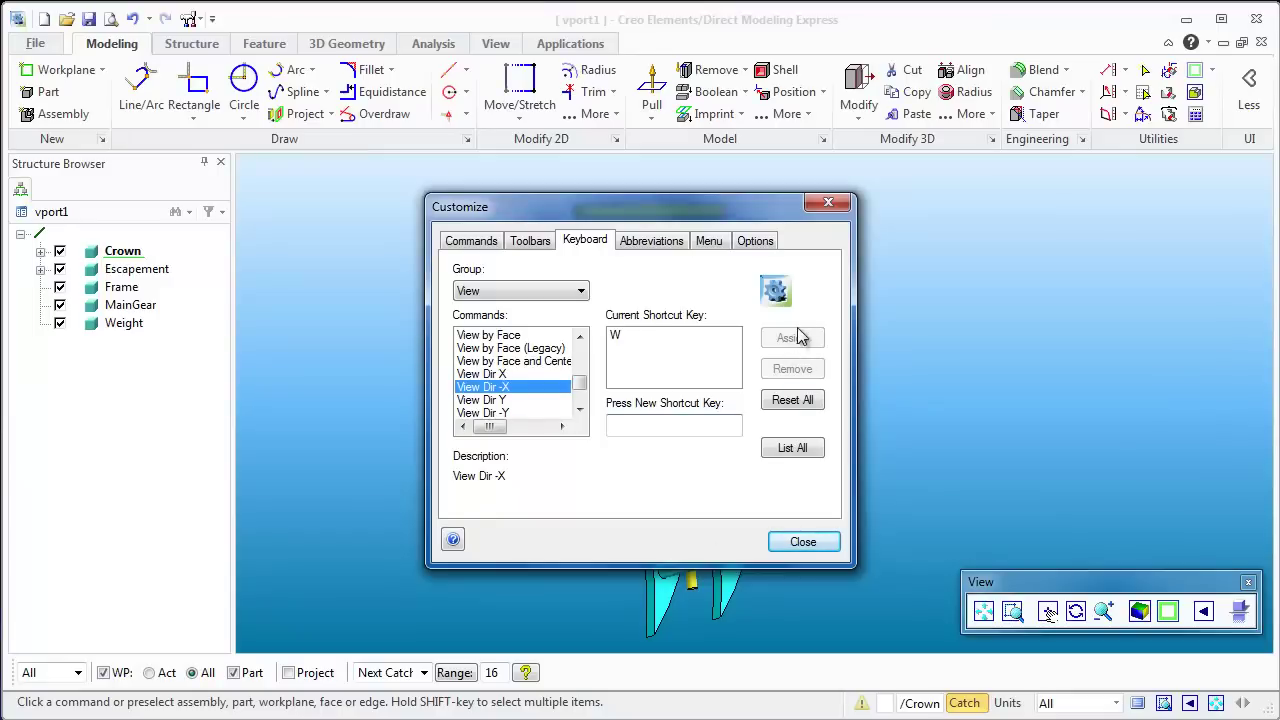
click(802, 542)
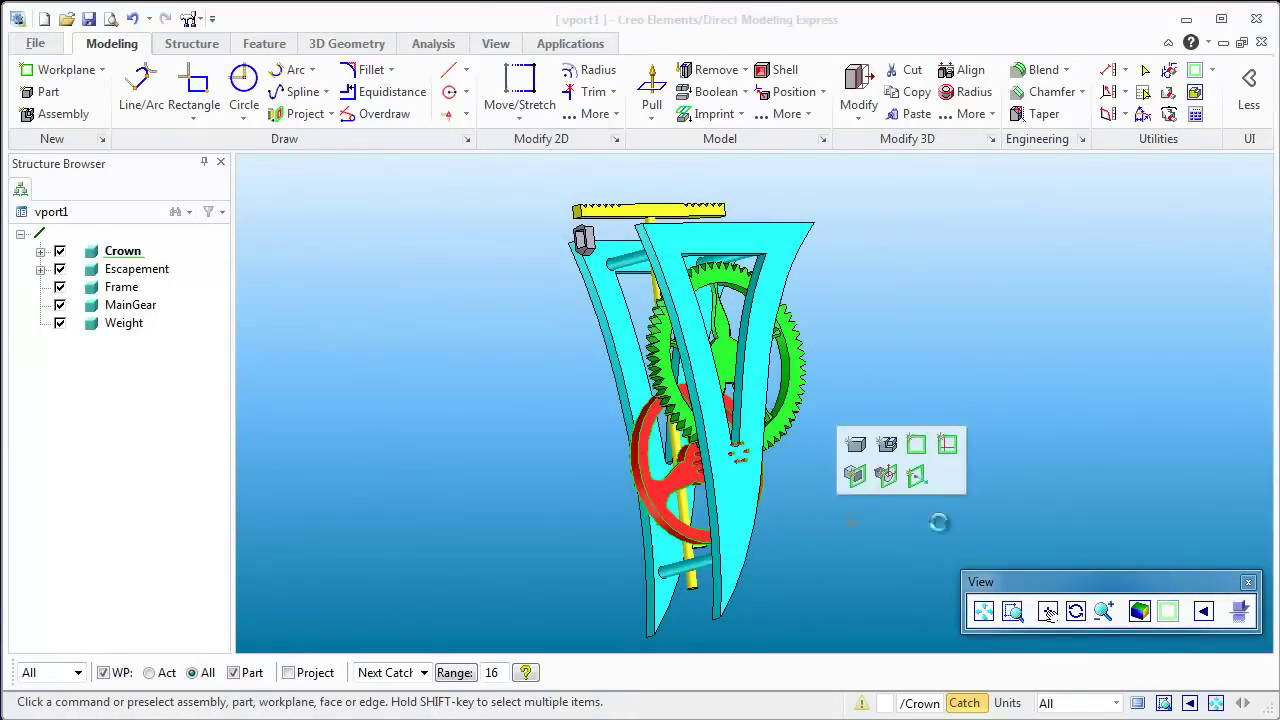
Dismiss the selection error and close the floating View panel
click(860, 440)
click(639, 395)
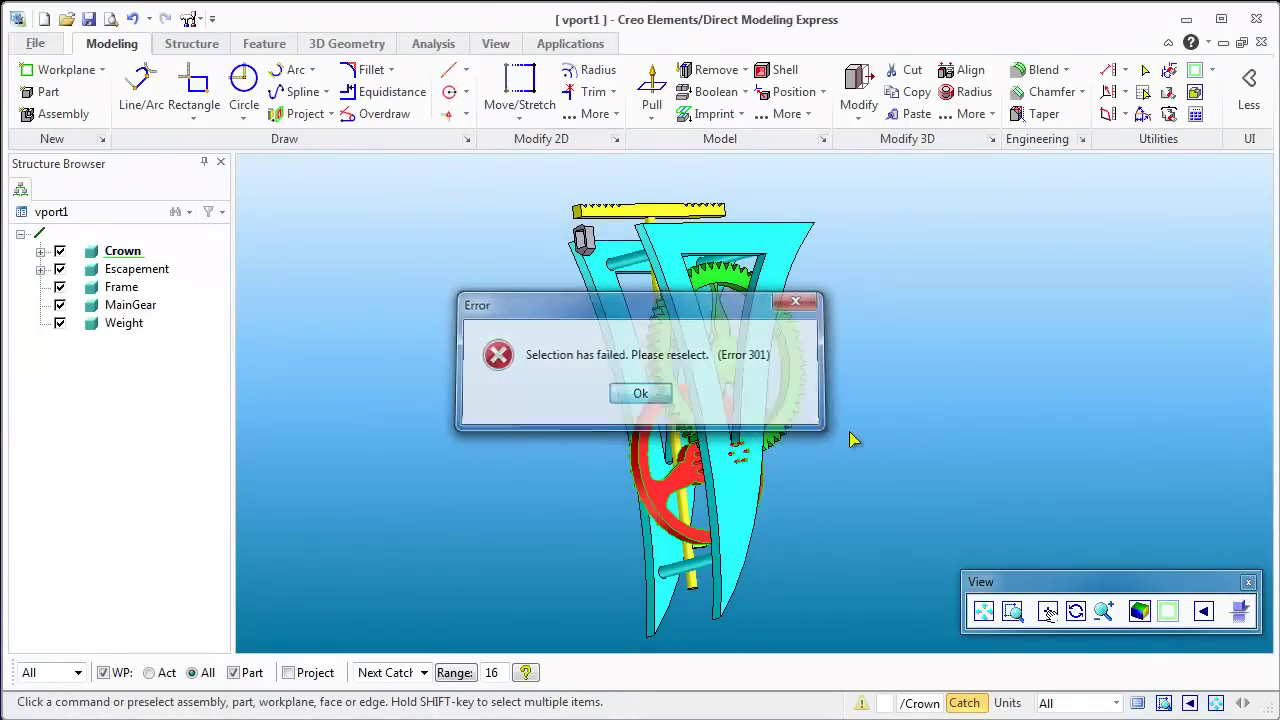
click(1248, 582)
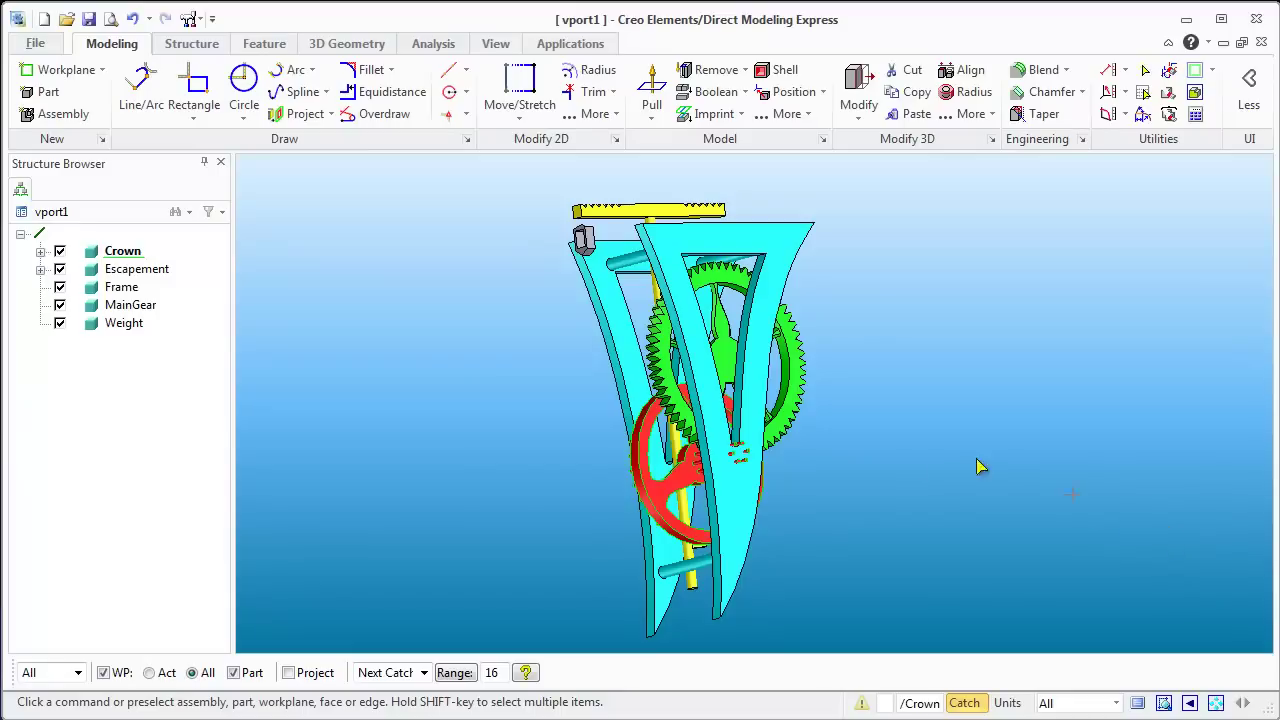
Snap the clock to the top view with T, then start View by Face with V
middle_drag(880, 428, 720, 420)
key(t)
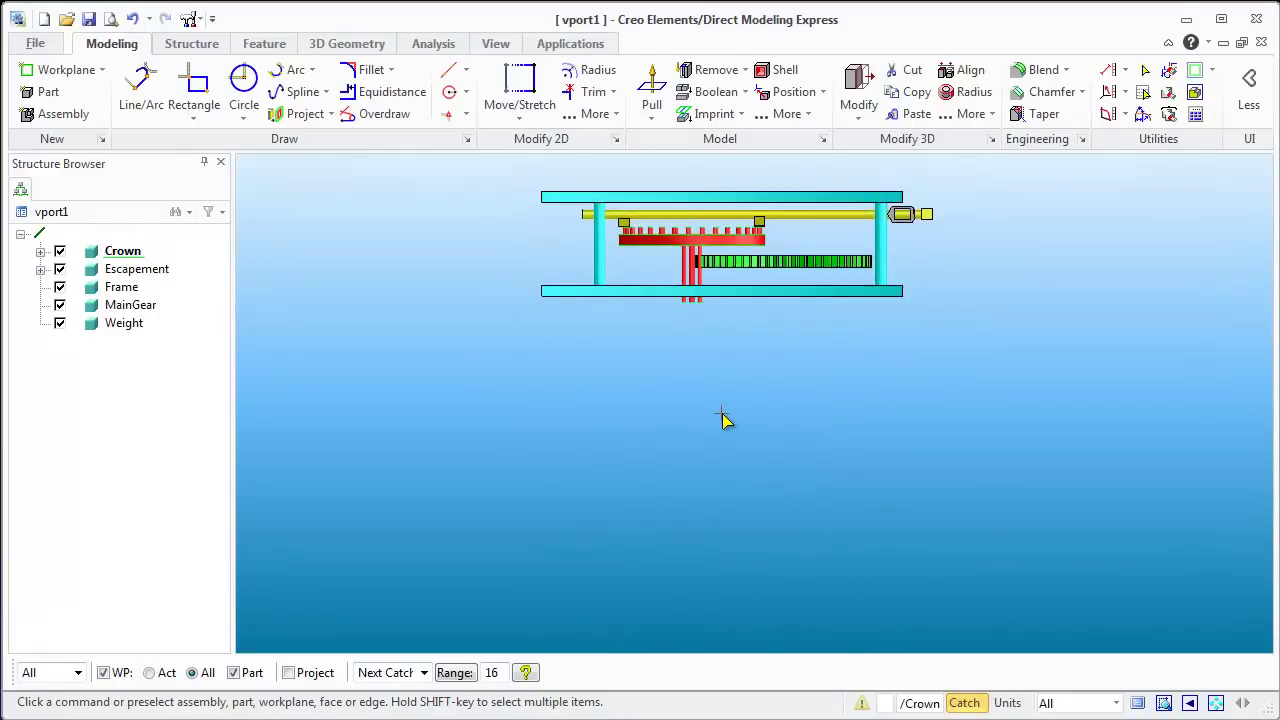
key(v)
middle_drag(723, 420, 718, 433)
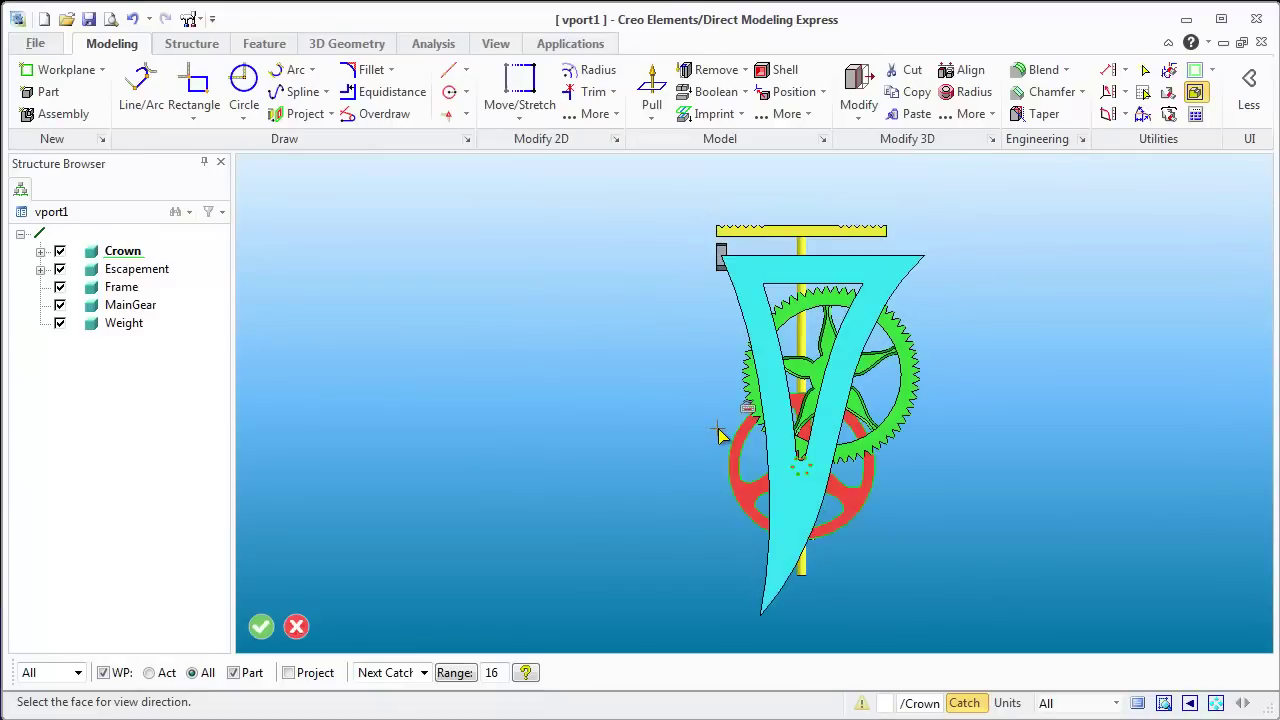